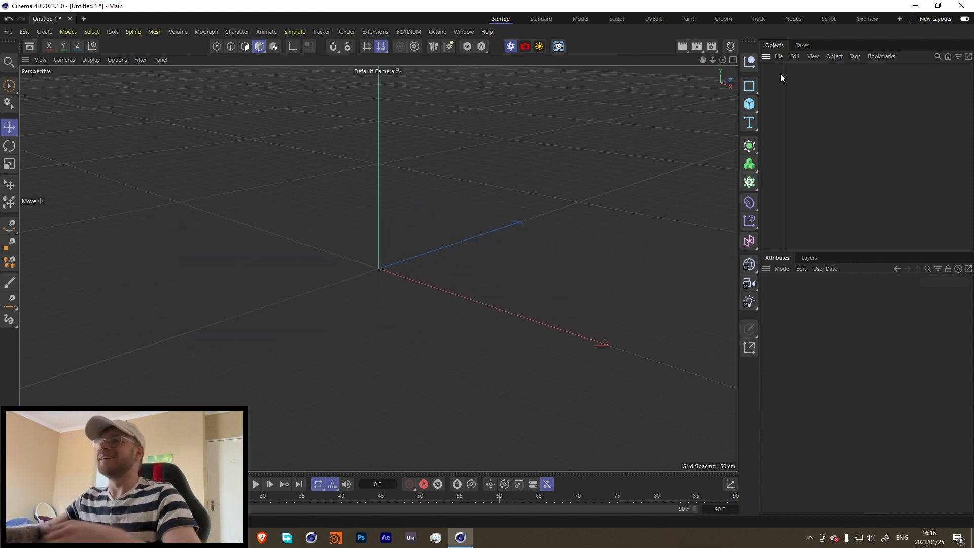
Add a Flower spline to the scene and set its number of petals to 4.
click(750, 86)
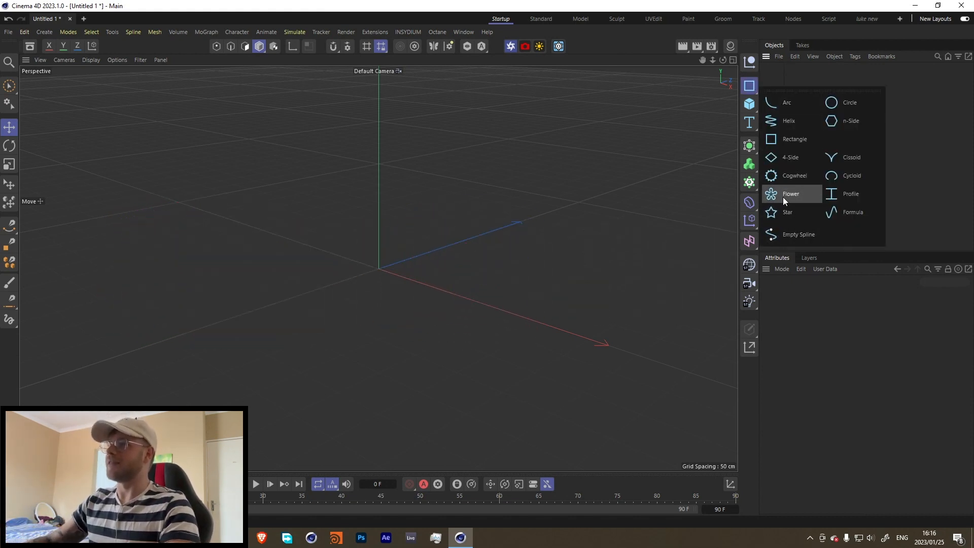
click(783, 197)
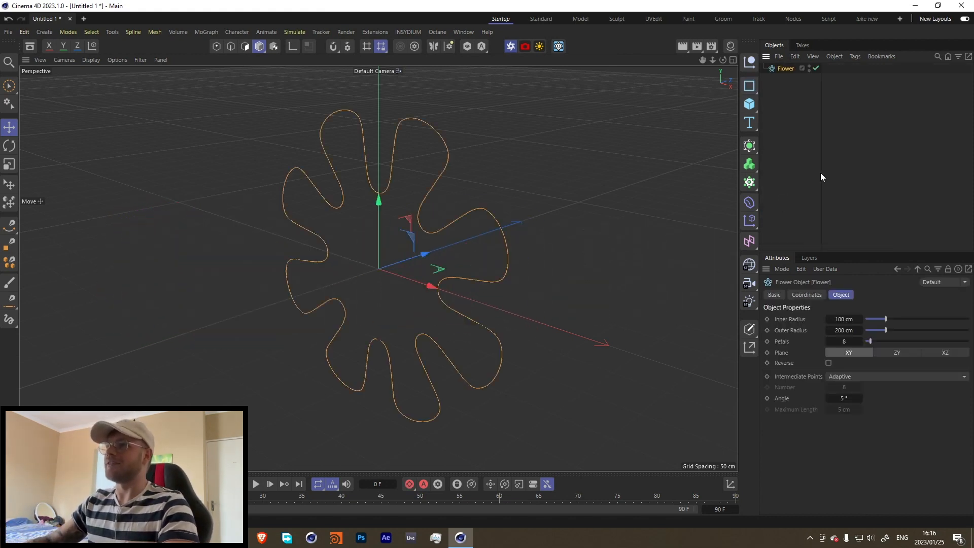
click(845, 341)
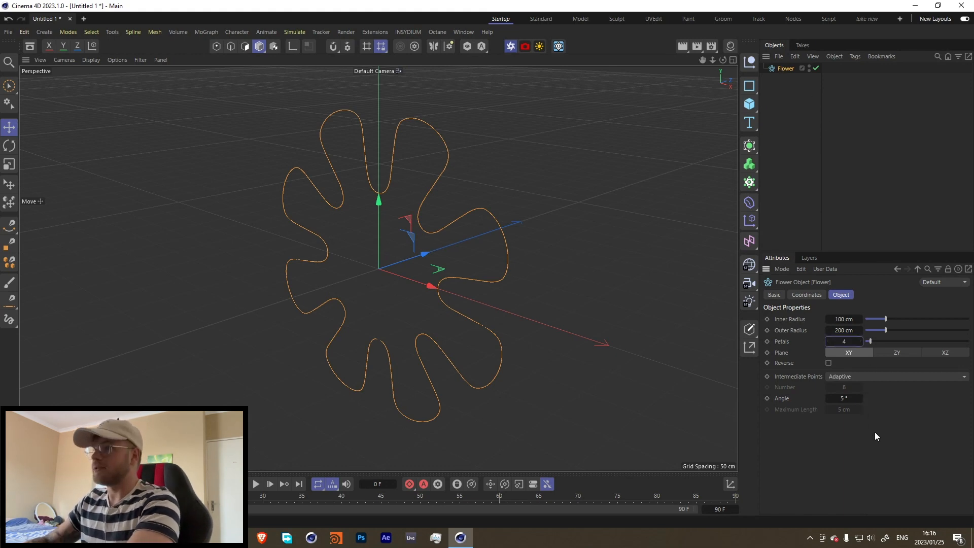
text(4)
key(Return)
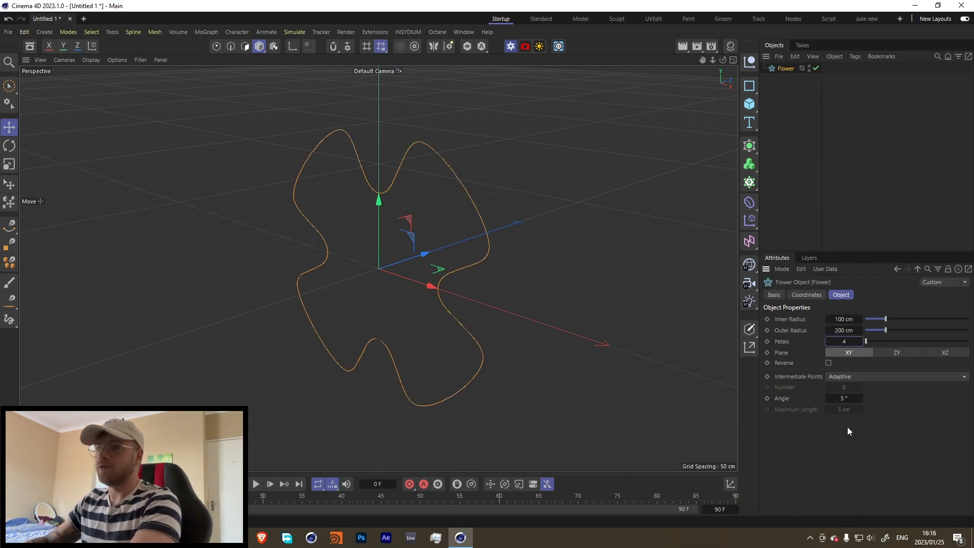
Set the flower's inner radius to 50 cm and its outer radius to 100 cm.
click(844, 319)
text(50)
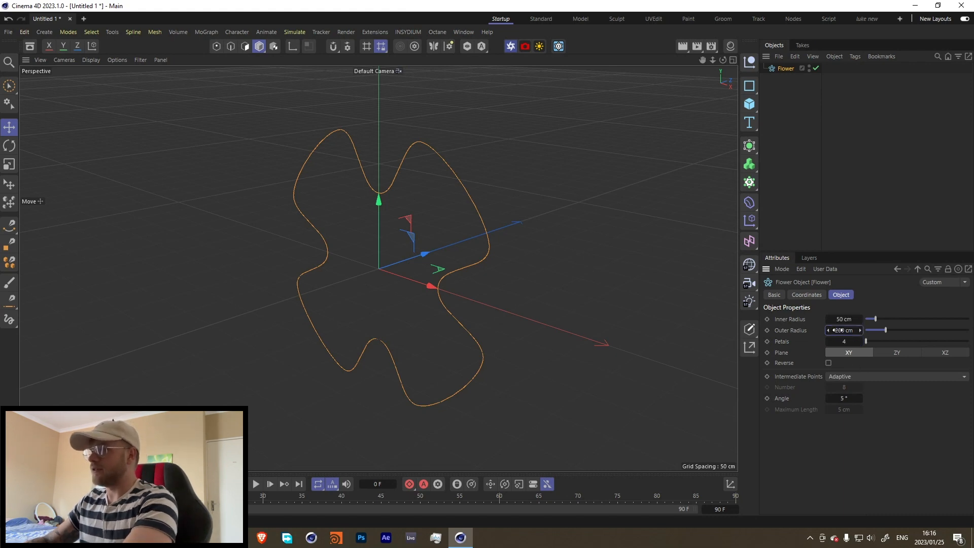
key(Tab)
text(100)
key(Return)
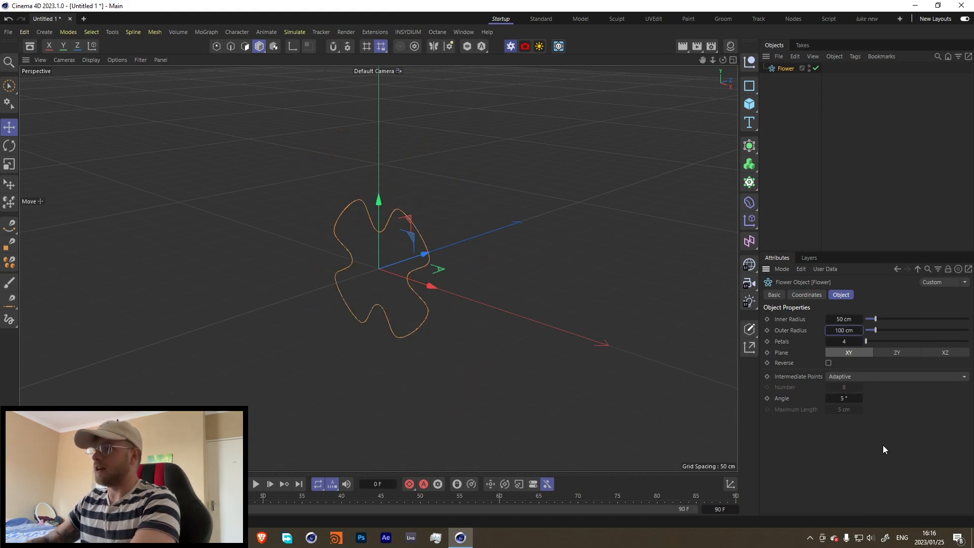
Set the flower spline's interpolation angle to 90° to straighten its petals.
click(842, 398)
text(90)
key(Return)
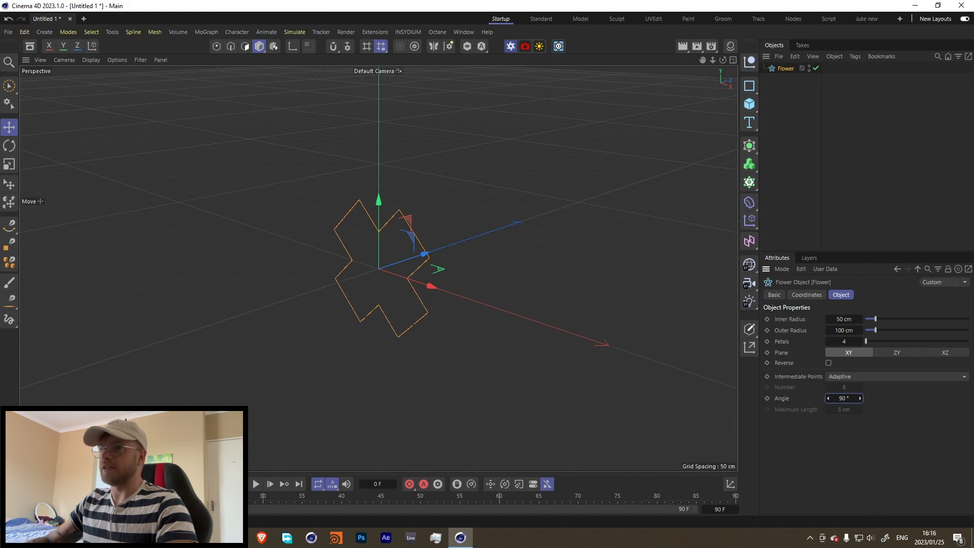
Reshape the flower into a thin cross with an inner radius of 24 cm and an outer radius of 132 cm.
alt+drag(356, 209, 406, 219)
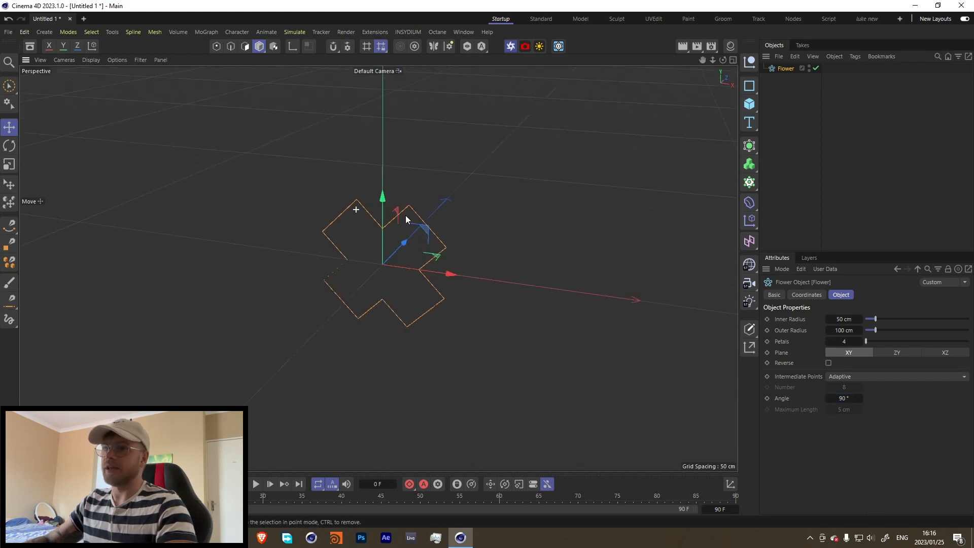
mouse_move(873, 316)
mouse_down()
mouse_move(878, 330)
mouse_move(870, 319)
mouse_up()
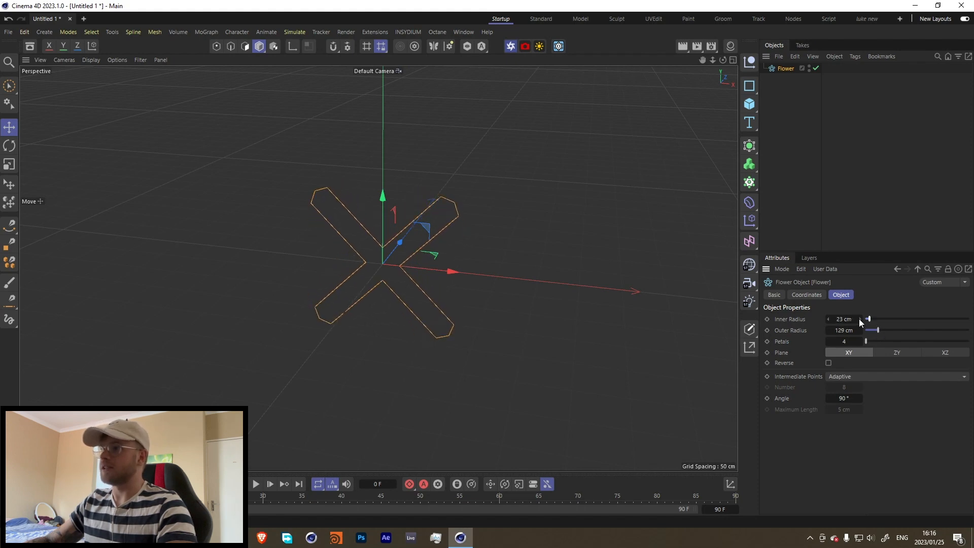
click(859, 319)
click(861, 330)
click(860, 330)
click(861, 330)
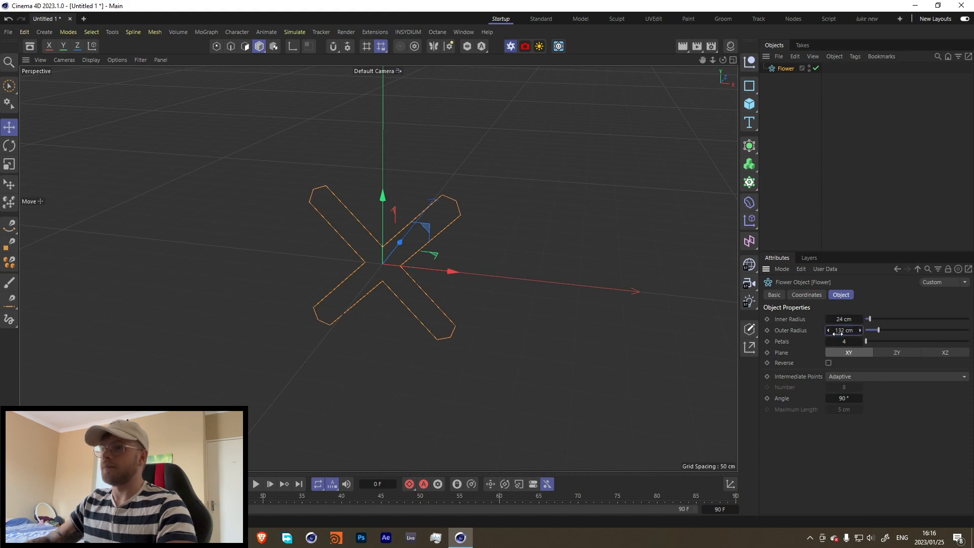
Set the flower's intermediate points to None so the arms of the cross end in square corners.
click(851, 376)
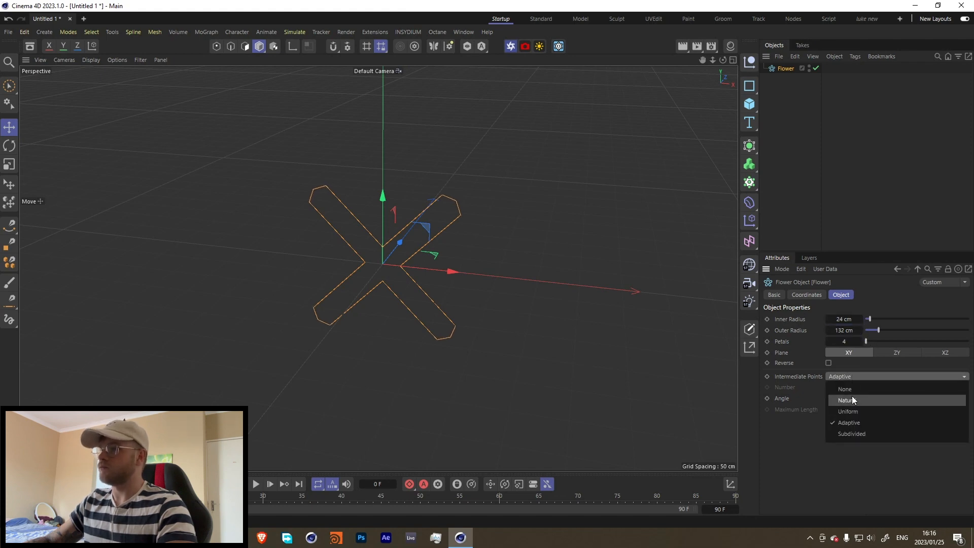
click(852, 398)
click(857, 377)
click(851, 388)
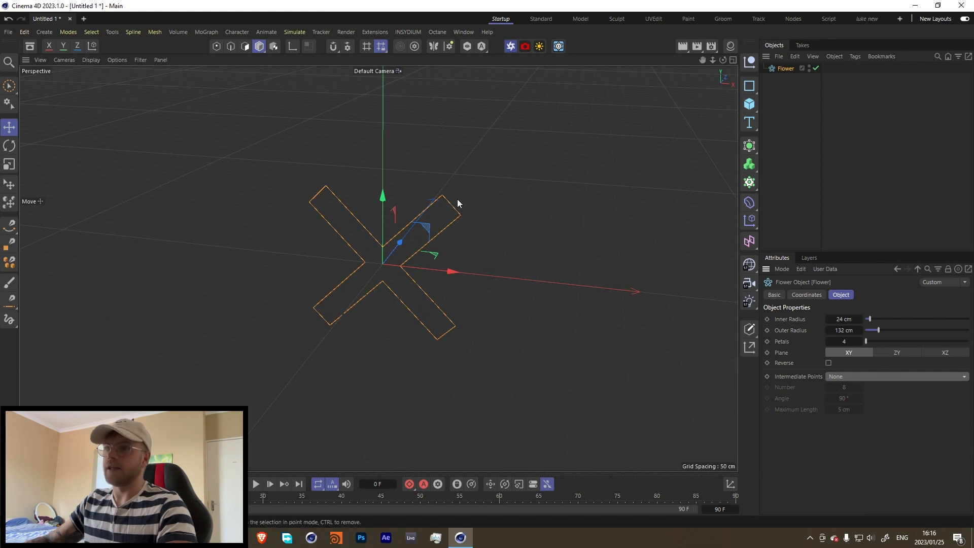
Nest the flower spline in a new Extrude generator and set the extrusion offset to 50 cm.
alt+drag(401, 237, 284, 254)
click(749, 145)
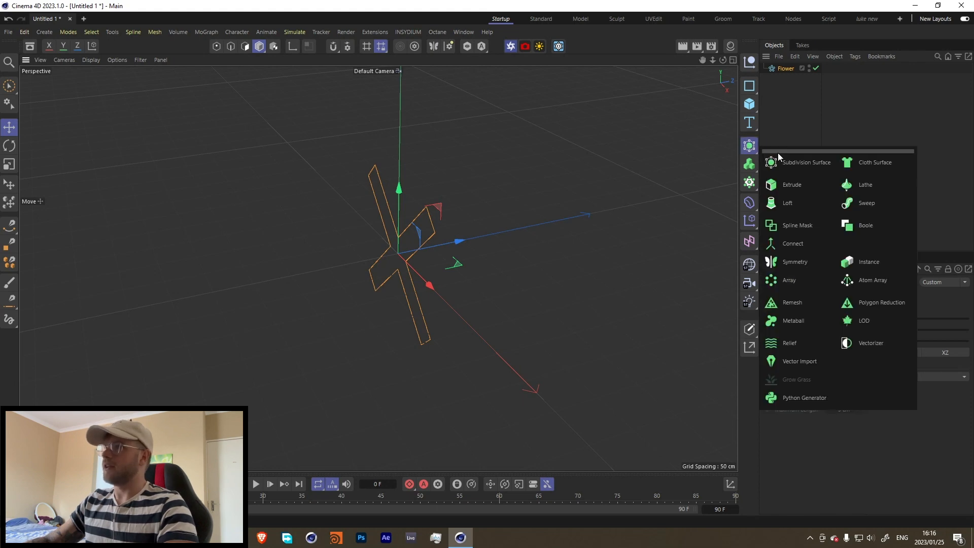
click(789, 186)
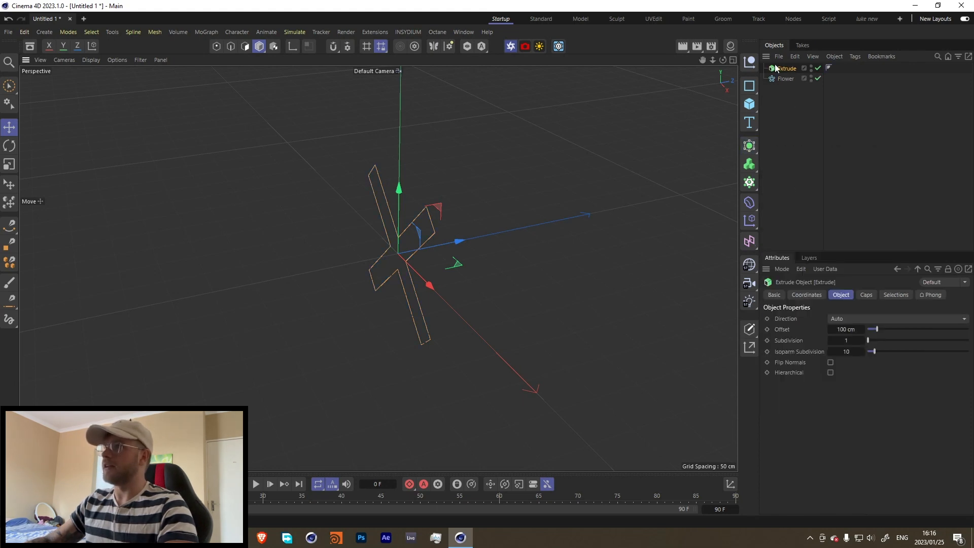
drag(787, 68, 785, 69)
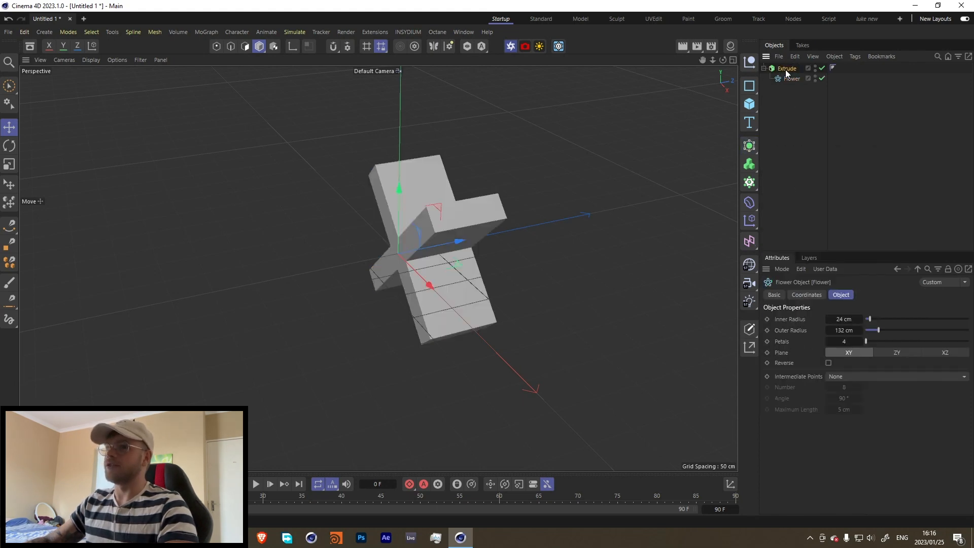
click(786, 69)
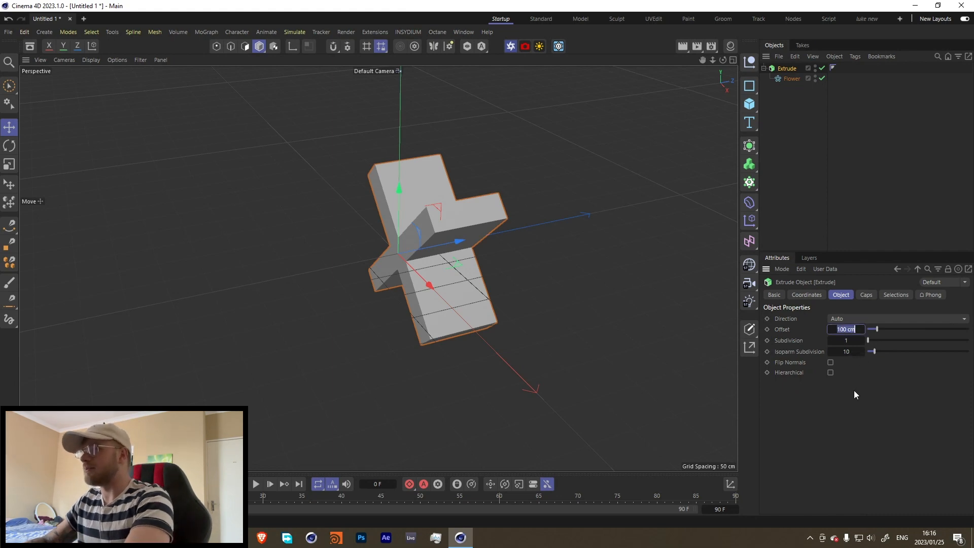
text(50)
key(Return)
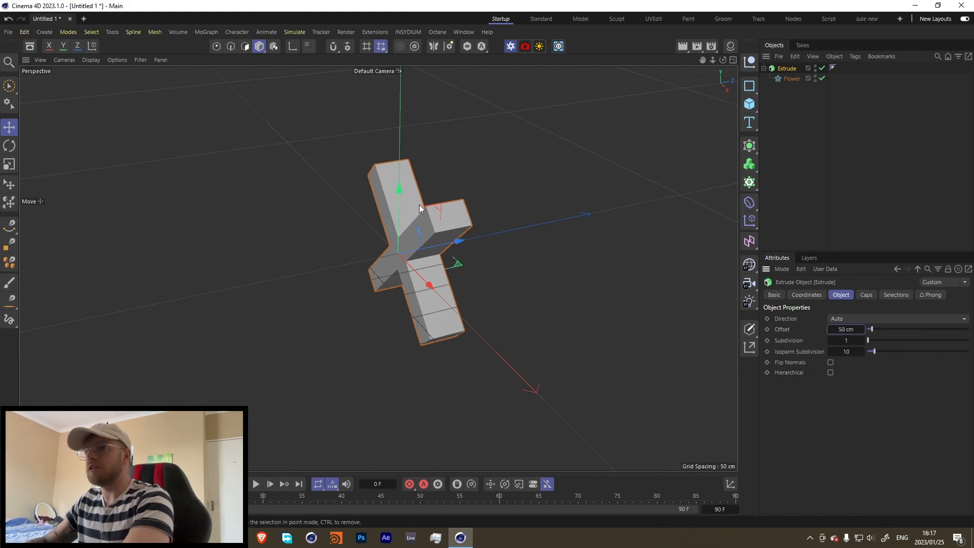
Wrap the extruded cross in a Cloner and set the clones' pitch rotation to -90° so they lie flat.
alt+click(749, 148)
key(ctrl+z)
alt+click(751, 183)
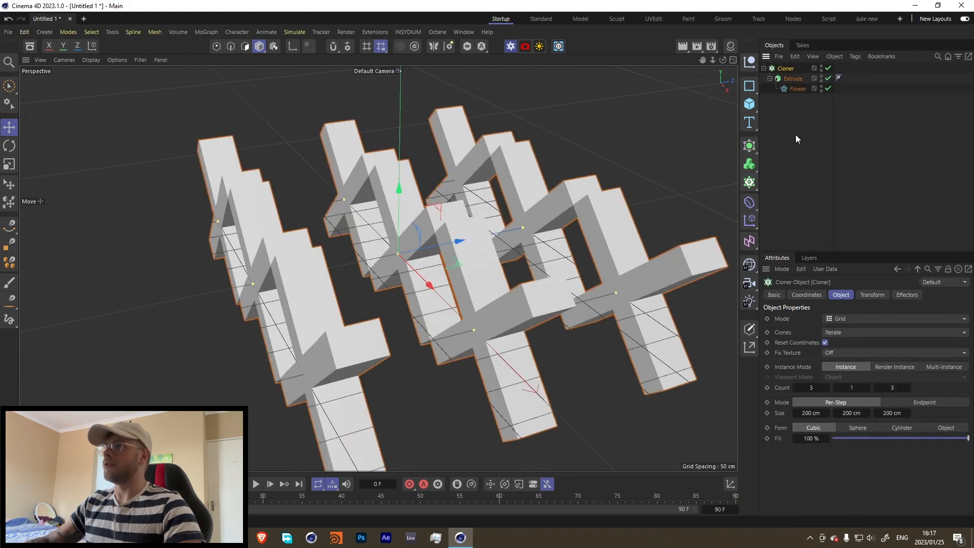
click(873, 294)
click(873, 344)
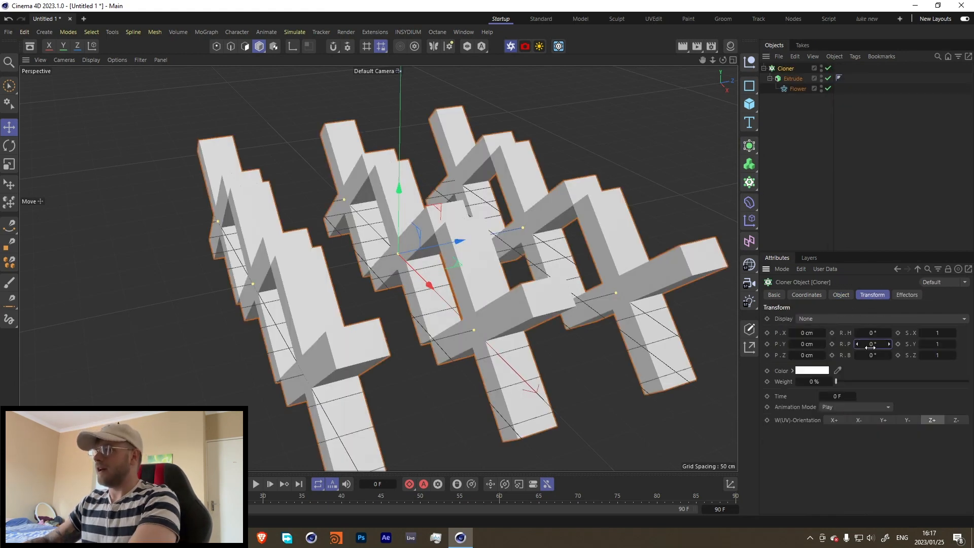
text(-90)
key(Return)
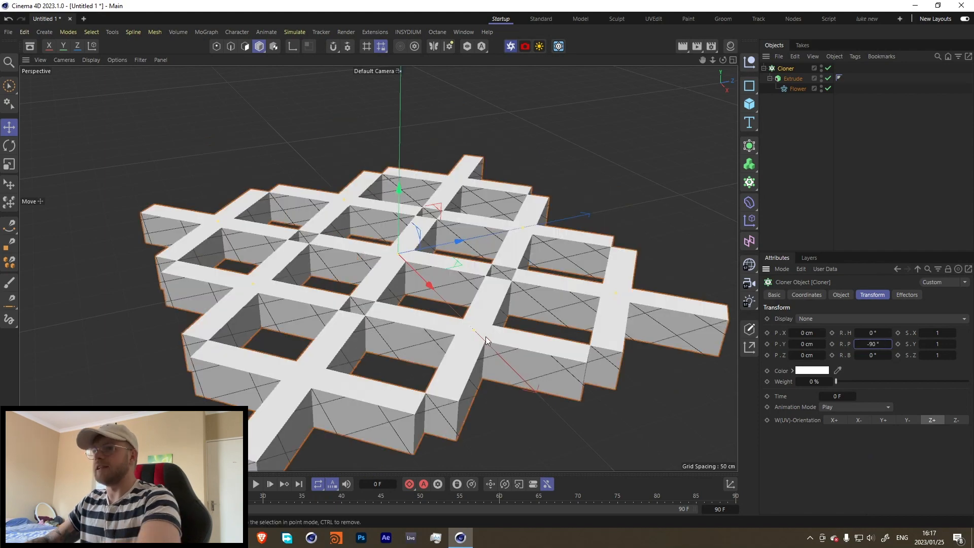
Adjust the cloner's horizontal grid spacing to 208 cm in X and 204 cm in Z.
scroll(383, 287, down, 2)
alt+drag(340, 276, 327, 312)
scroll(373, 267, down, 3)
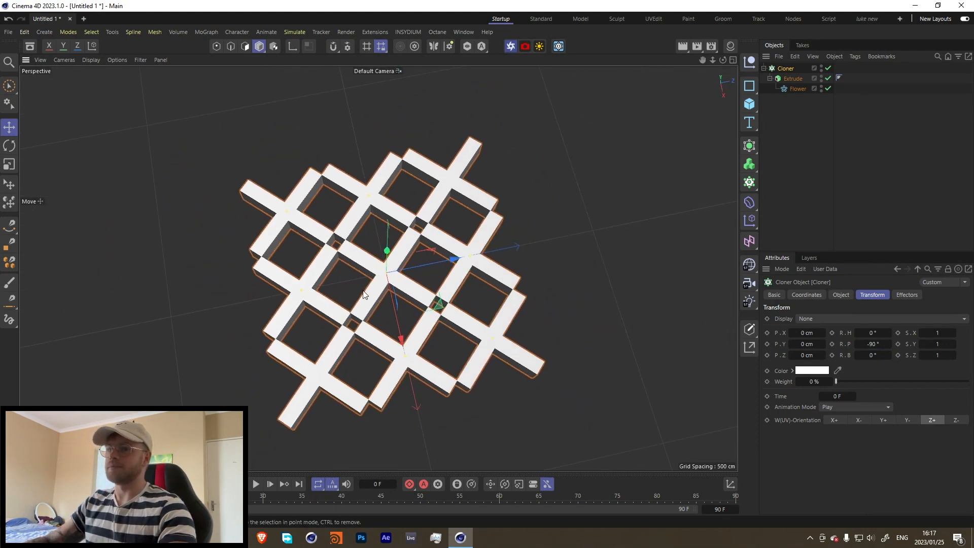
alt+drag(373, 267, 350, 294)
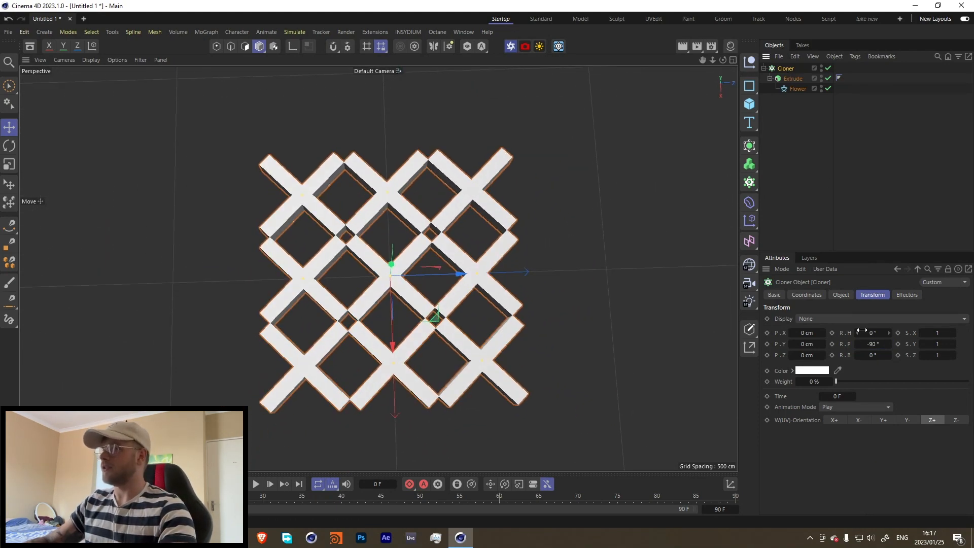
click(841, 294)
drag(803, 414, 894, 412)
Stack the crosses in three layers by setting the cloner's Y count to 3 and its Y spacing to 52 cm.
click(868, 386)
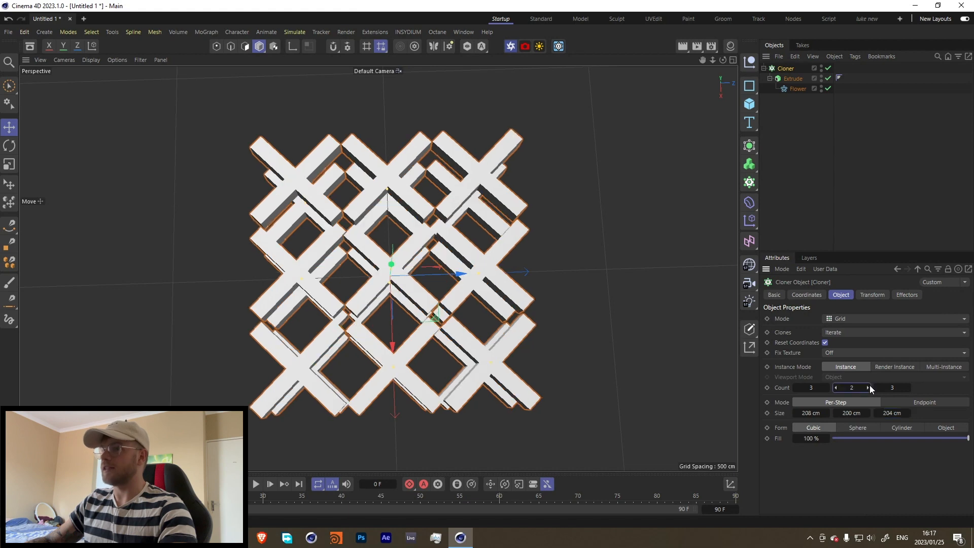
click(869, 386)
mouse_move(456, 228)
alt+mouse_down()
mouse_move(392, 211)
mouse_move(436, 203)
alt+mouse_up()
alt+middle_drag(436, 200, 439, 182)
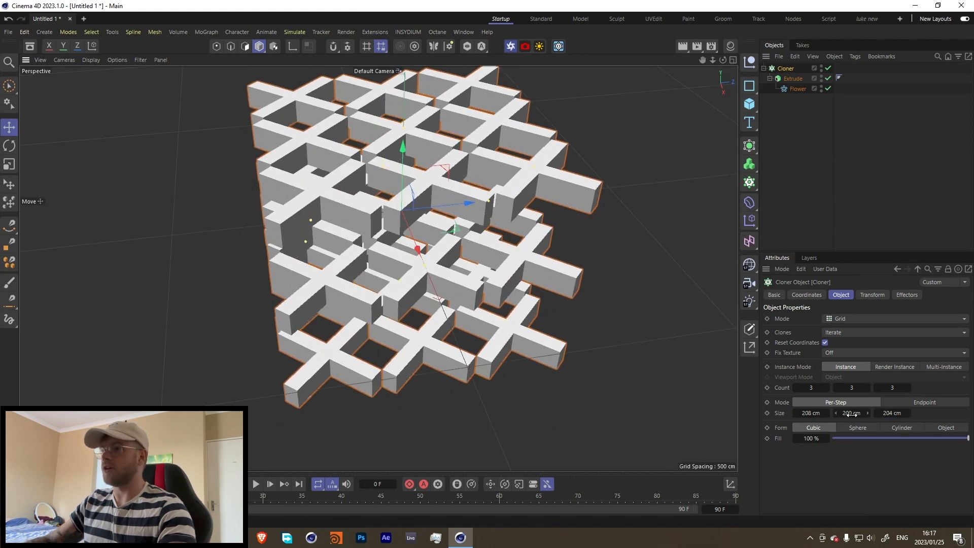
double_click(851, 413)
text(50)
key(Return)
alt+drag(434, 295, 426, 221)
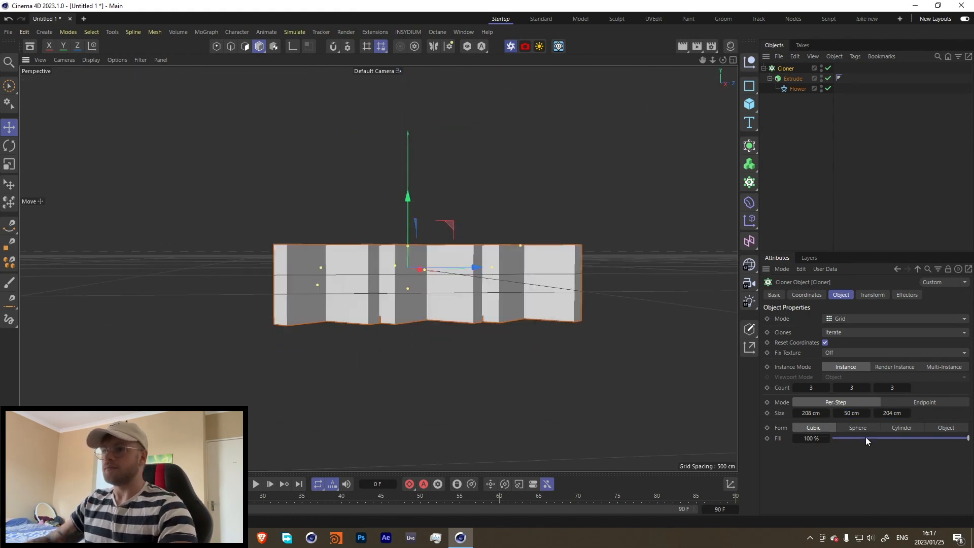
drag(862, 413, 871, 413)
Select the Cloner and raise the whole stack of crosses along the Y axis.
alt+drag(343, 284, 363, 332)
click(826, 131)
click(781, 68)
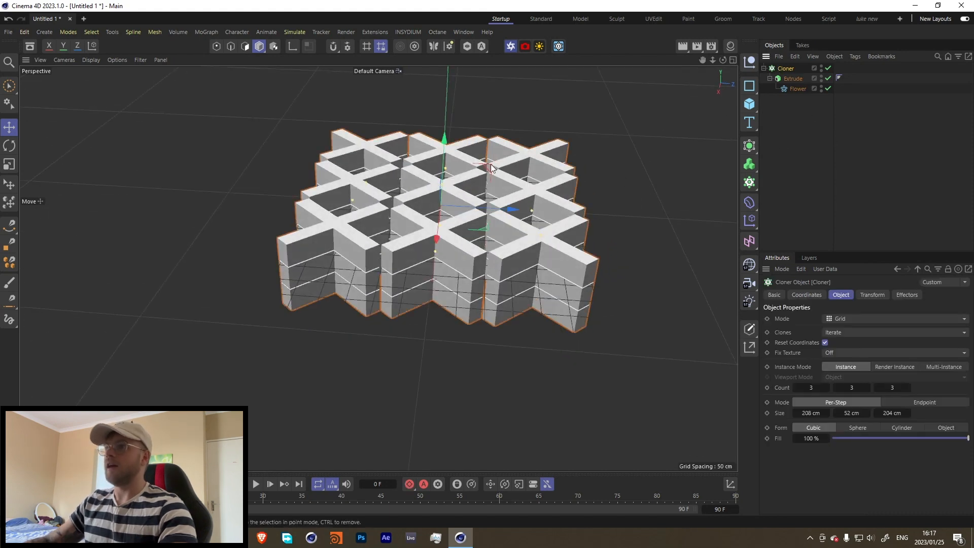
drag(446, 144, 448, 83)
Add a Plane as the floor and enlarge it to about 2040 by 1802 cm.
click(750, 110)
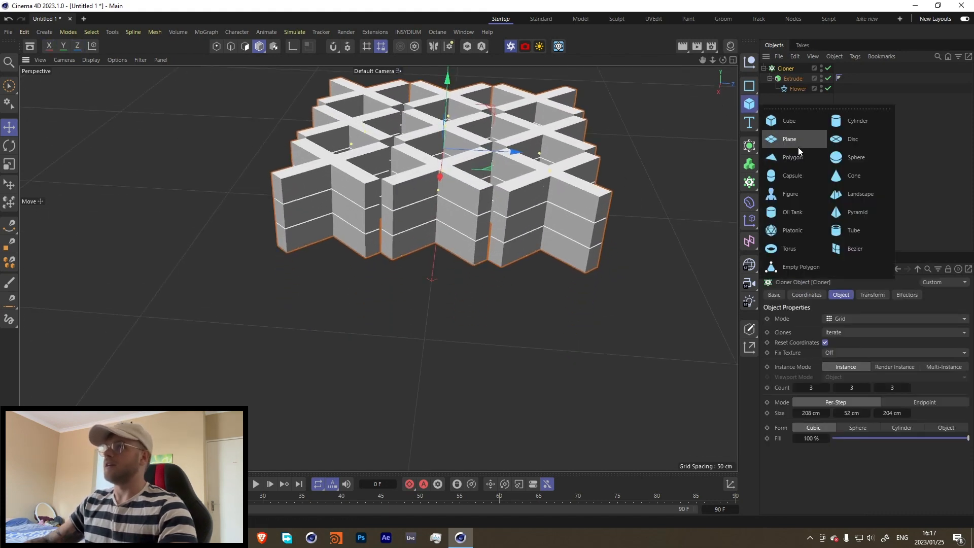
click(799, 146)
alt+drag(465, 190, 504, 255)
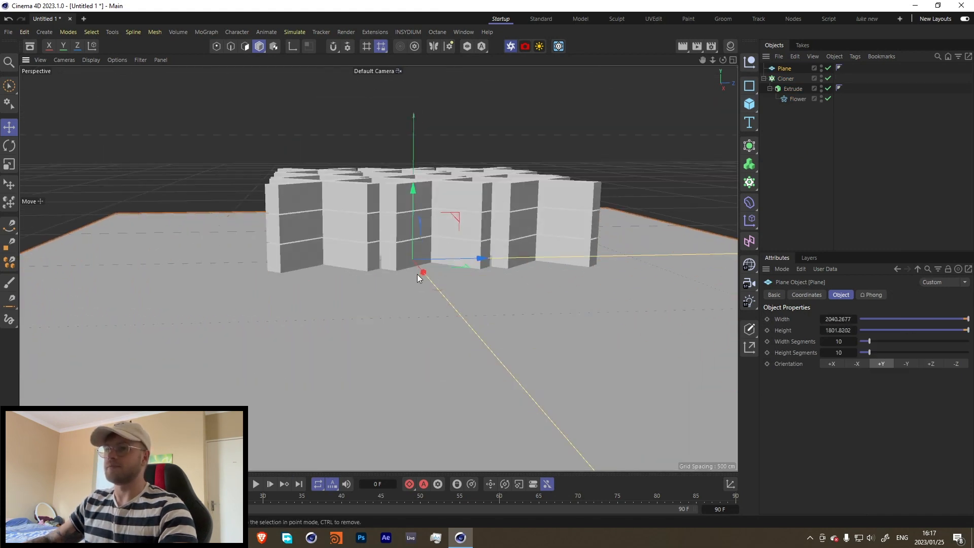
alt+drag(417, 274, 431, 260)
scroll(377, 248, down, 5)
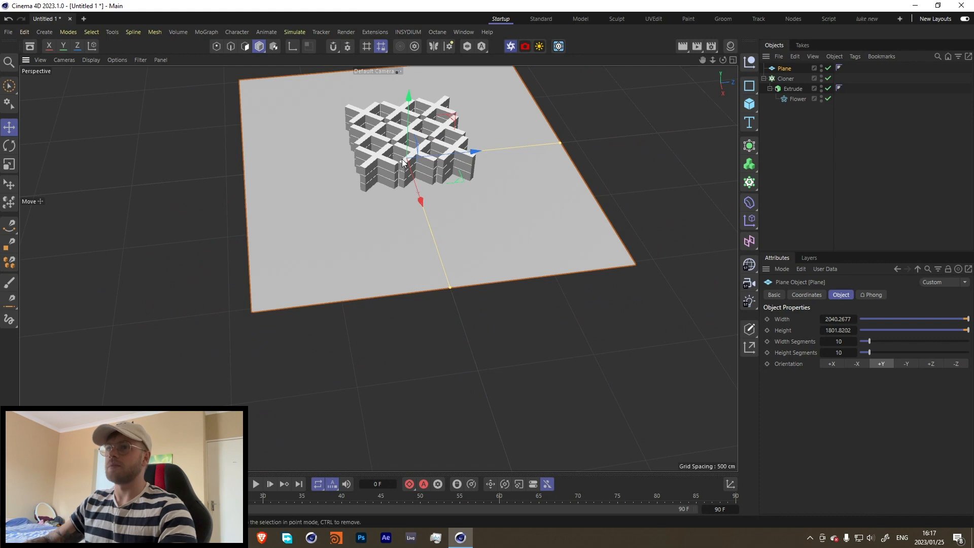
In the front view, lower the Cloner so its bottom layer sits just above the floor plane.
middle_click(403, 162)
middle_click(517, 358)
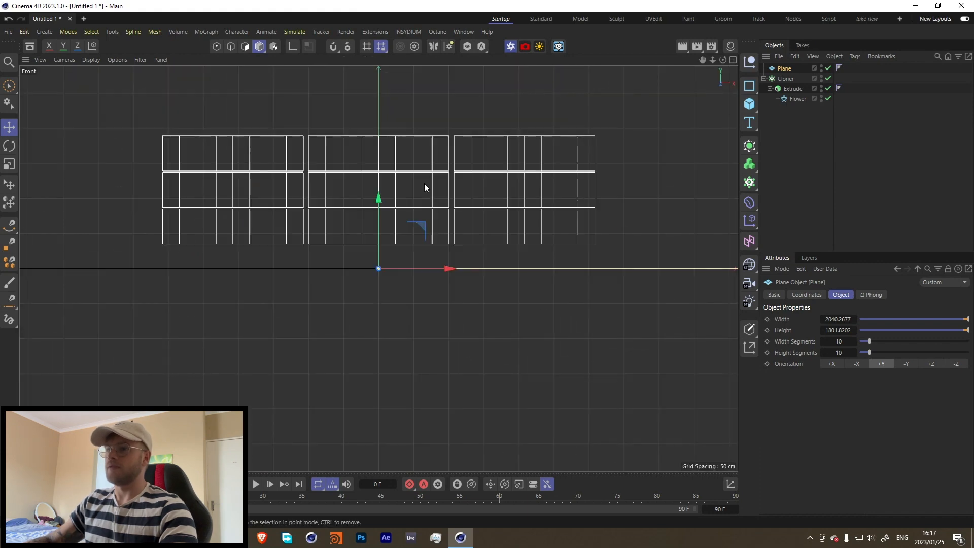
click(790, 77)
drag(381, 128, 375, 151)
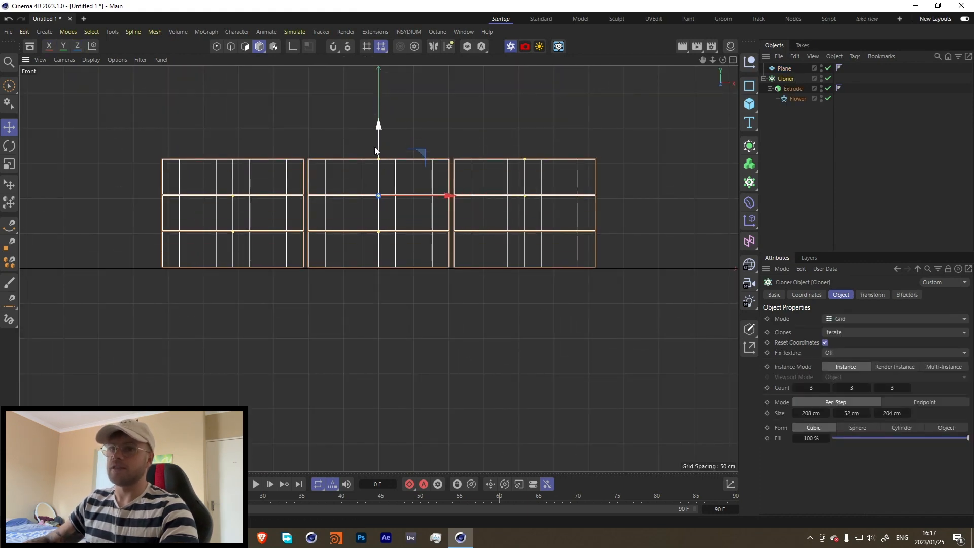
Back in the perspective view, increase the cloner's X and Z counts to 4 each.
middle_click(339, 251)
middle_click(277, 143)
alt+drag(287, 145, 413, 221)
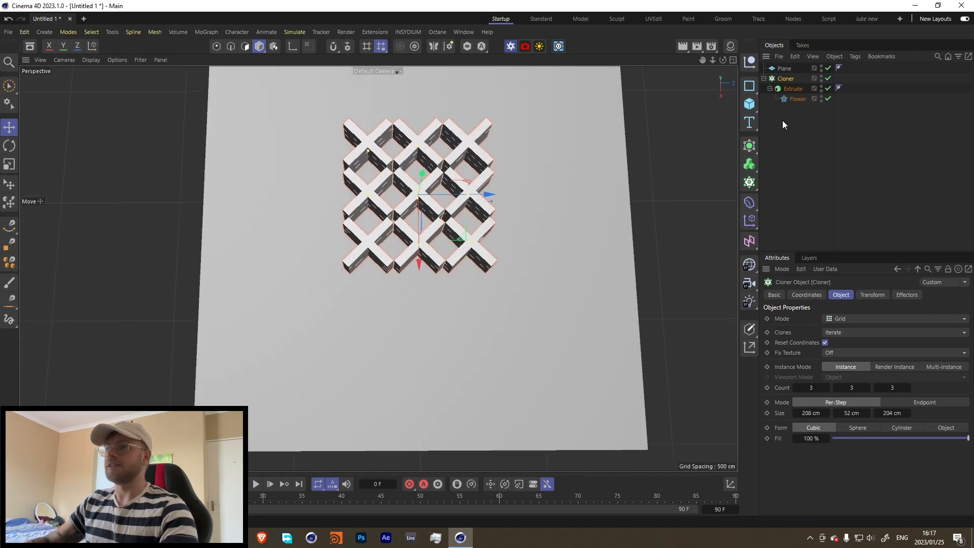
click(827, 388)
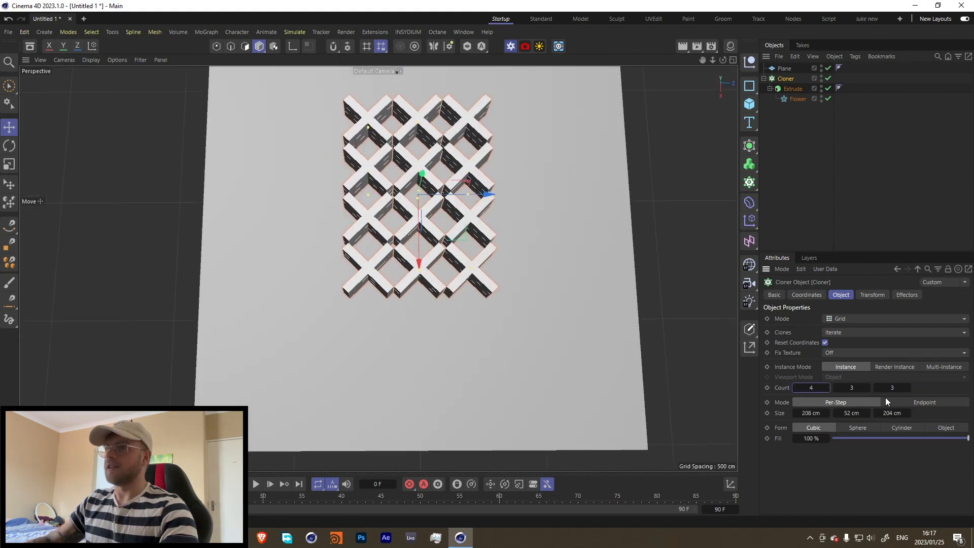
click(909, 388)
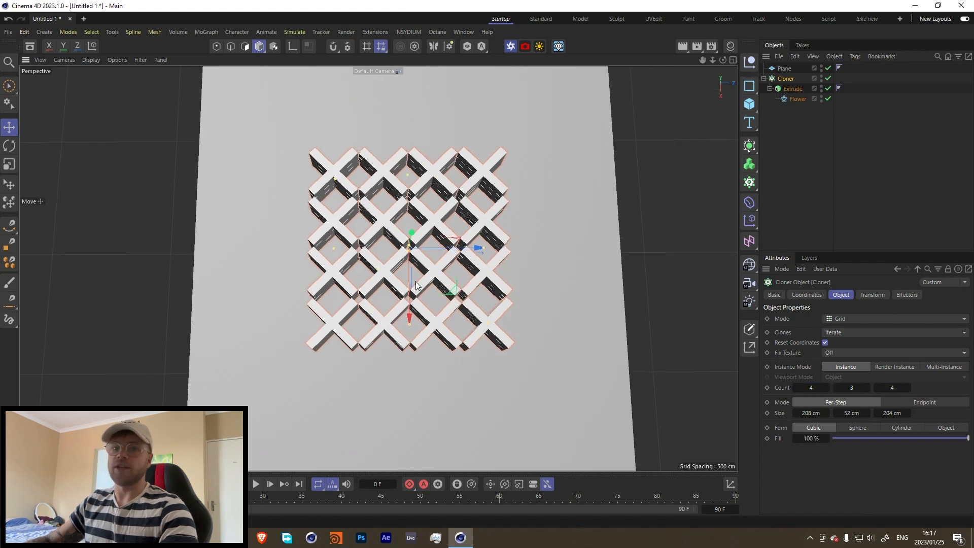
alt+drag(435, 319, 412, 245)
alt+middle_drag(412, 244, 414, 280)
scroll(397, 287, up, 2)
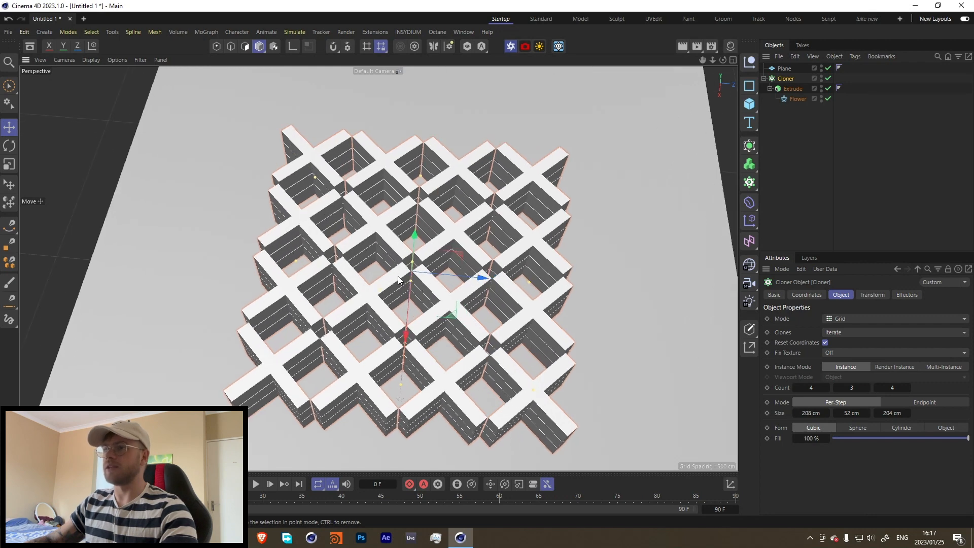
Give the Cloner a Bullet Rigid Body tag and play the simulation to test it.
alt+middle_drag(442, 232, 426, 199)
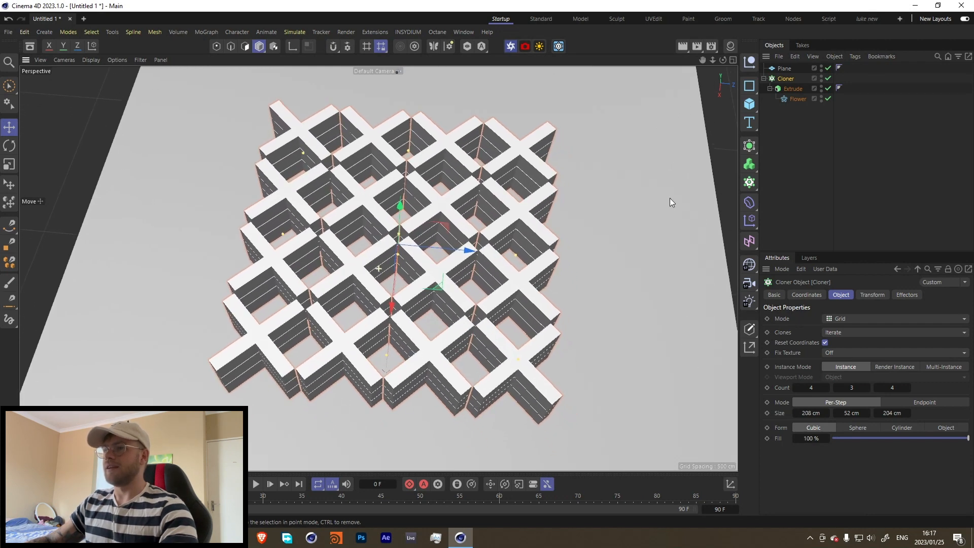
right_click(787, 78)
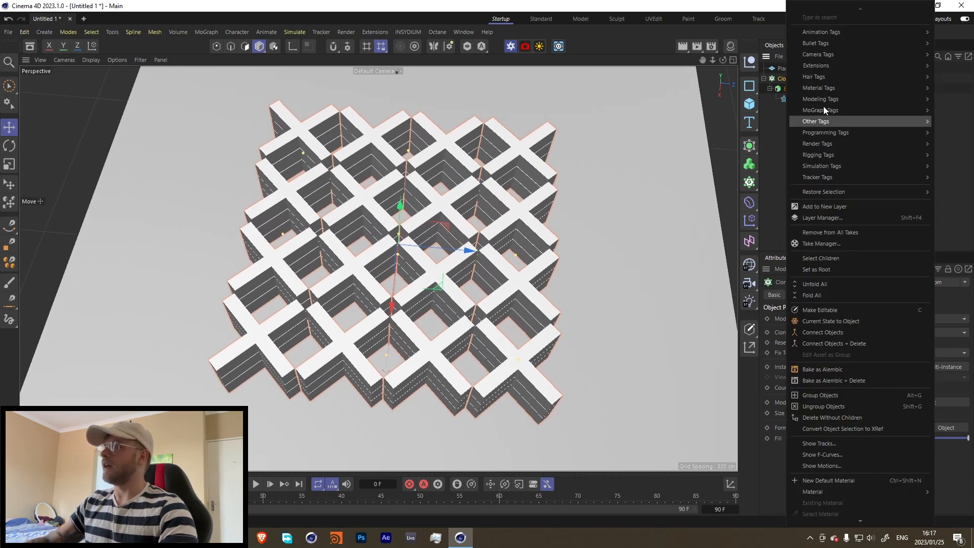
mouse_move(812, 56)
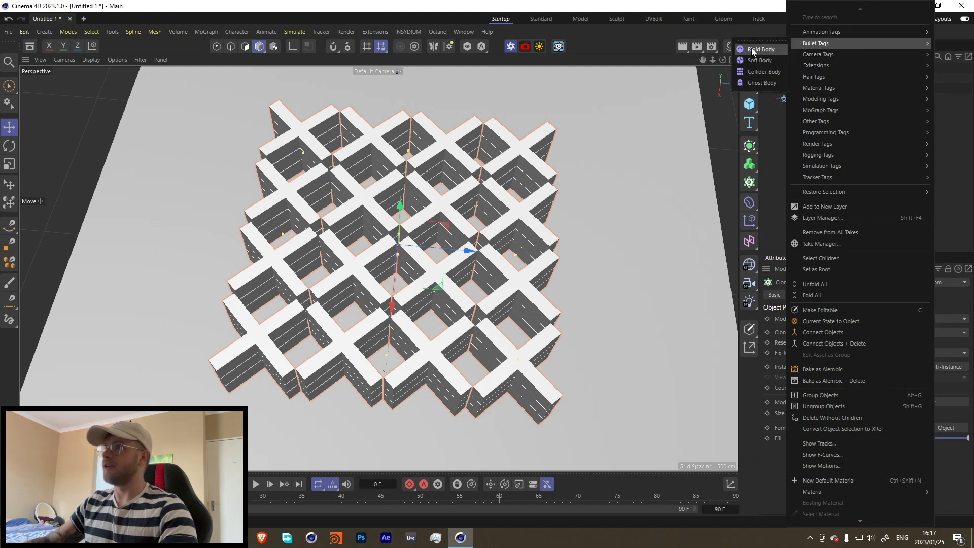
click(751, 49)
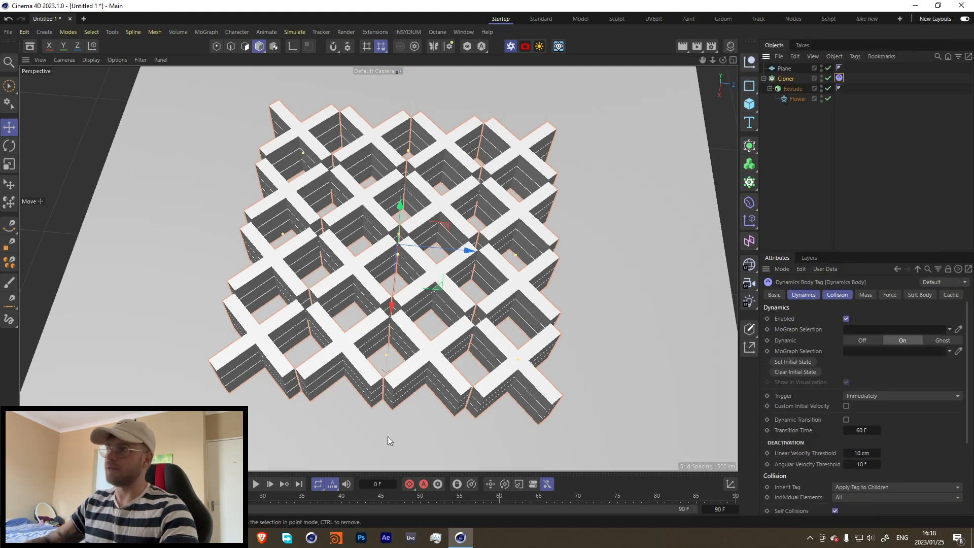
click(256, 483)
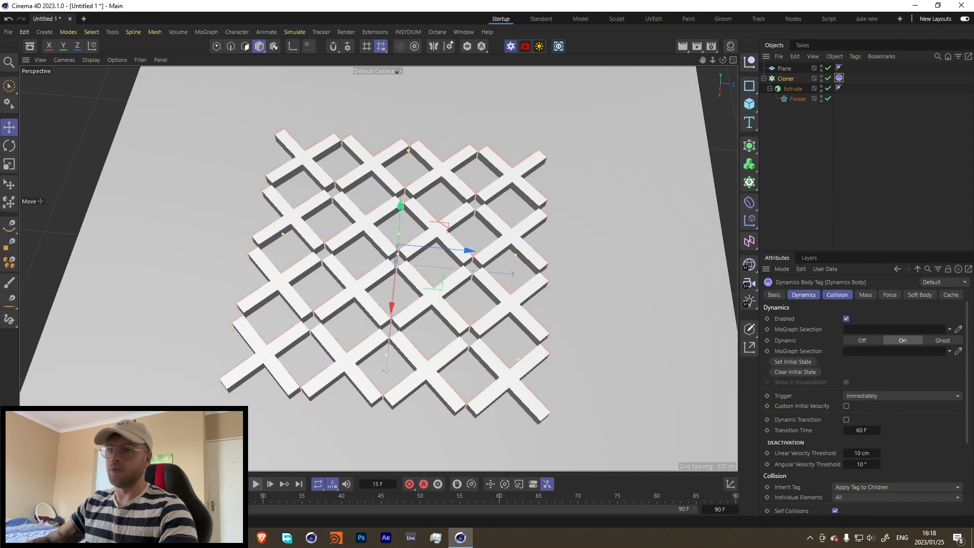
Give the floor Plane a Bullet Collider Body tag and replay the simulation with the crosses resting on it.
right_click(779, 70)
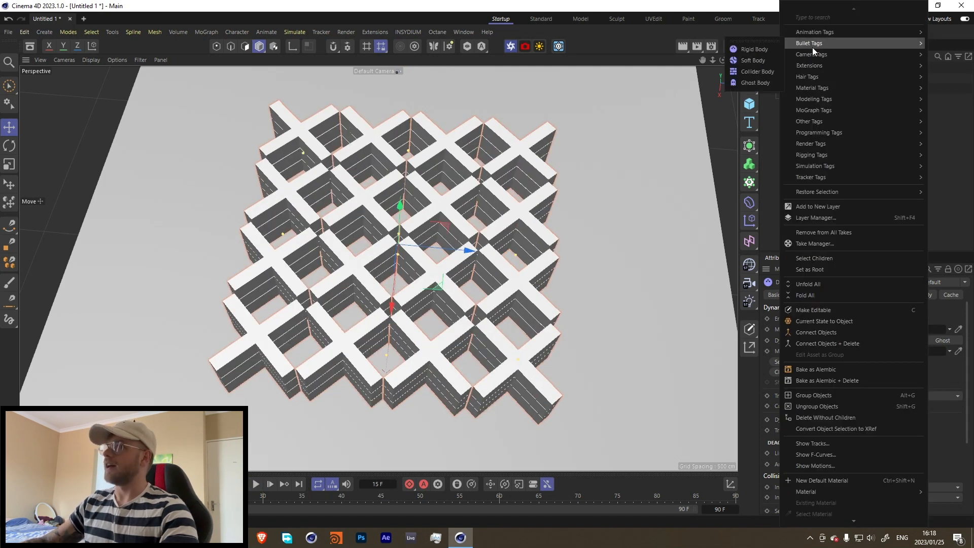
mouse_move(802, 45)
click(758, 71)
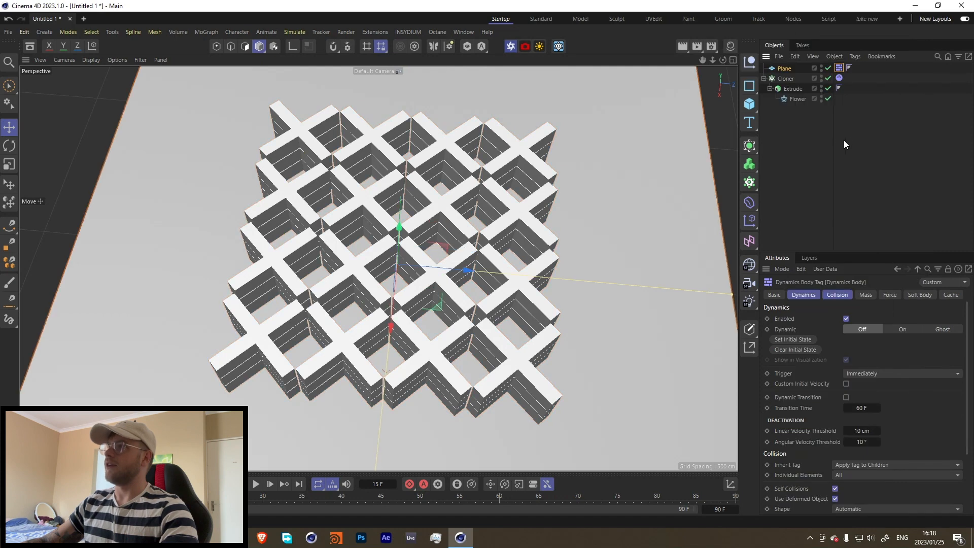
click(256, 483)
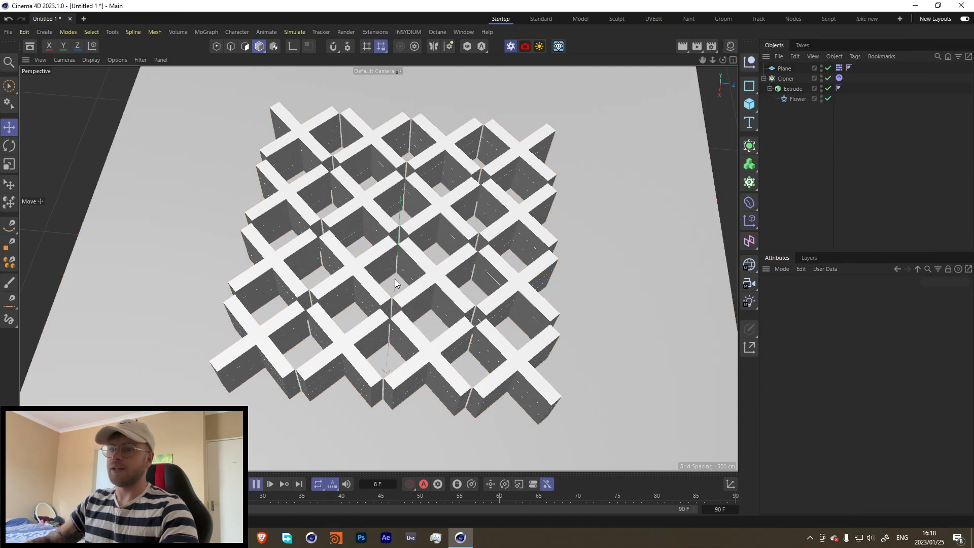
alt+drag(395, 279, 386, 244)
click(256, 484)
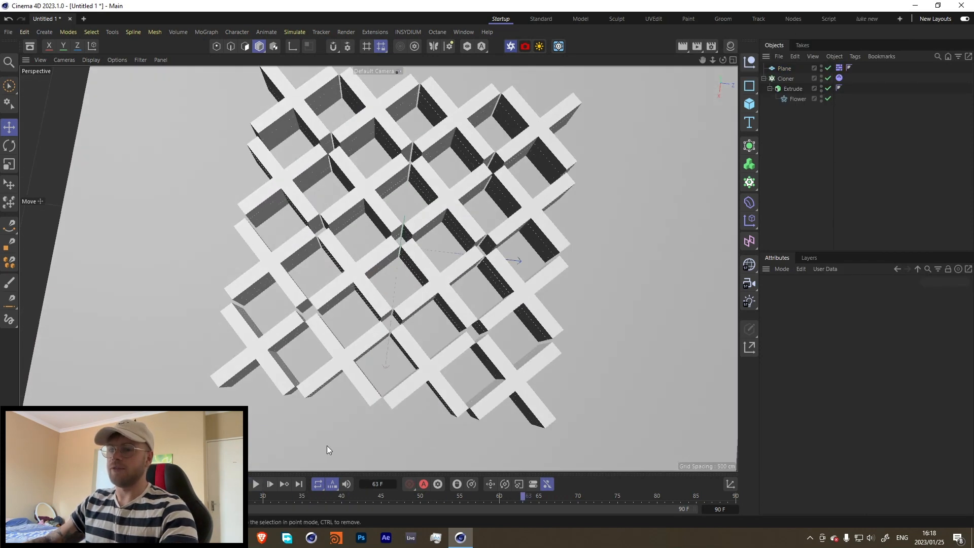
Add a Cube around the crosses, widen it to about 1005 by 964 cm, and raise its height above the stack.
mouse_move(327, 446)
alt+mouse_down()
mouse_move(401, 311)
mouse_move(427, 227)
mouse_move(394, 195)
mouse_move(385, 154)
mouse_move(538, 170)
alt+mouse_up()
click(749, 103)
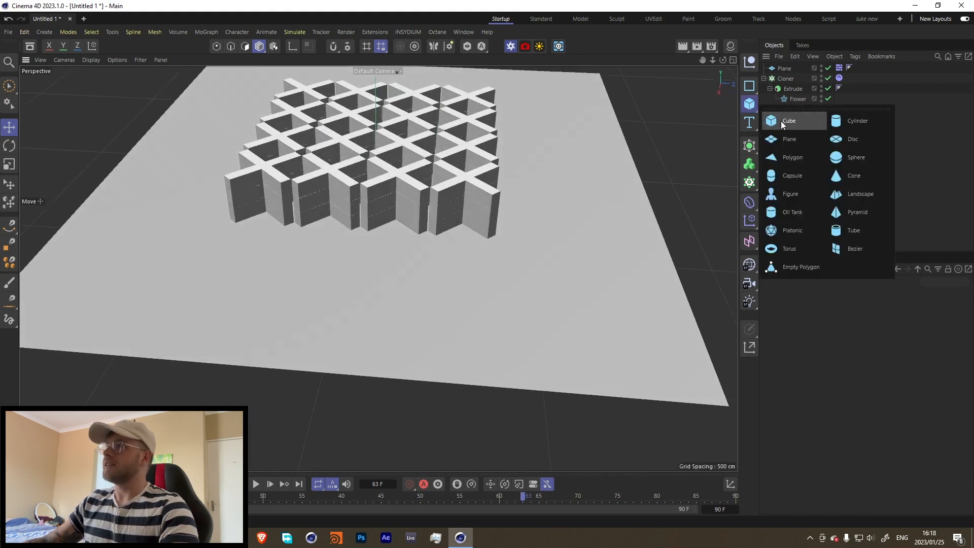
click(781, 121)
drag(374, 186, 487, 185)
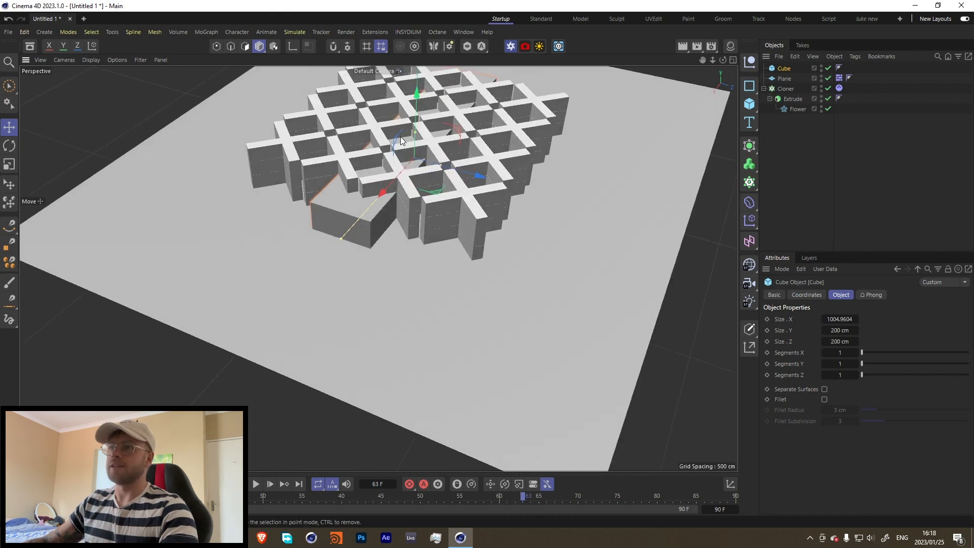
alt+drag(400, 168, 442, 179)
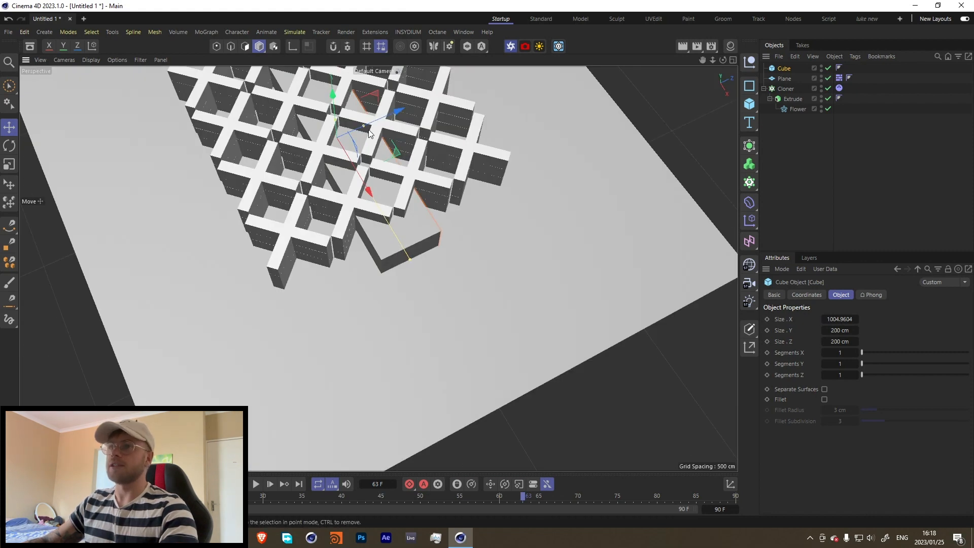
drag(364, 128, 410, 75)
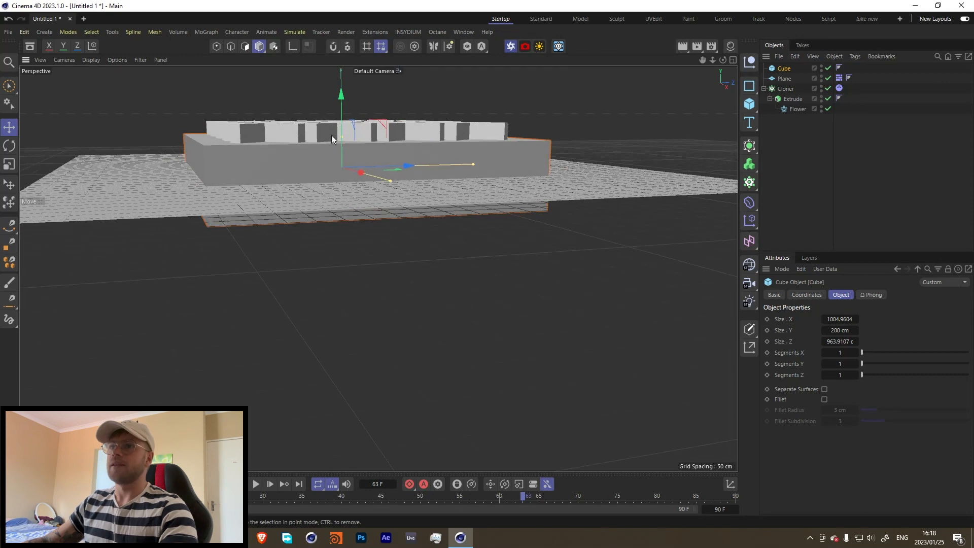
drag(332, 136, 355, 188)
Add a Display tag to the Cube and set its shading mode to Lines.
right_click(780, 66)
text(displ)
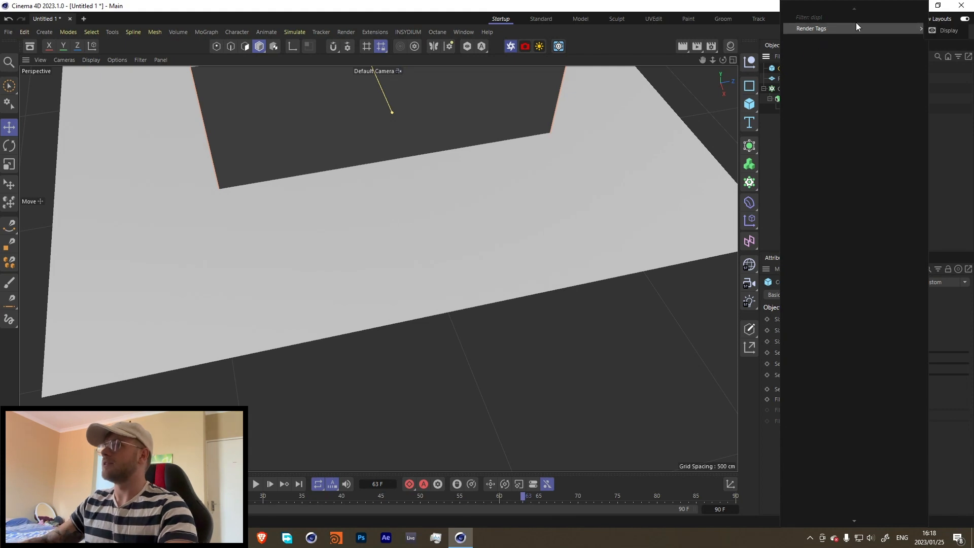
click(854, 28)
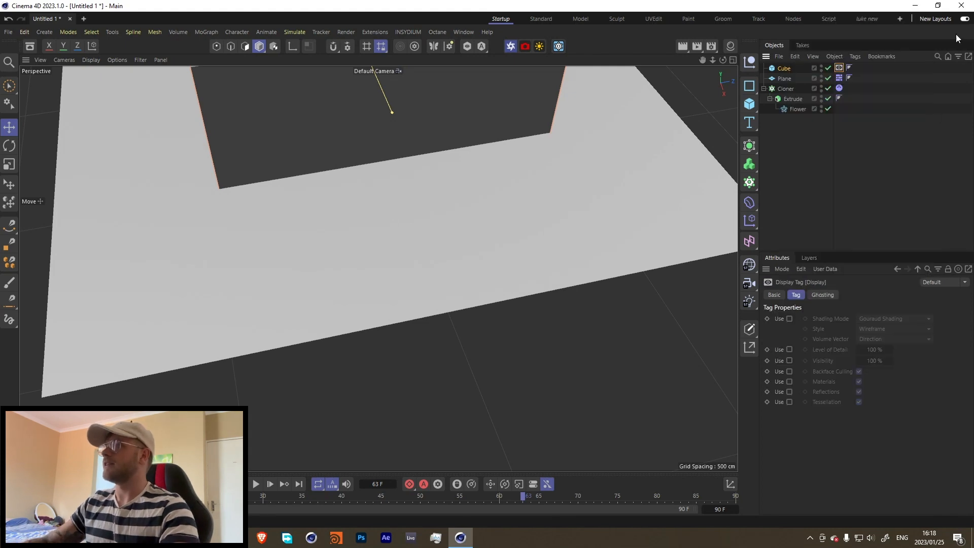
click(789, 318)
click(865, 318)
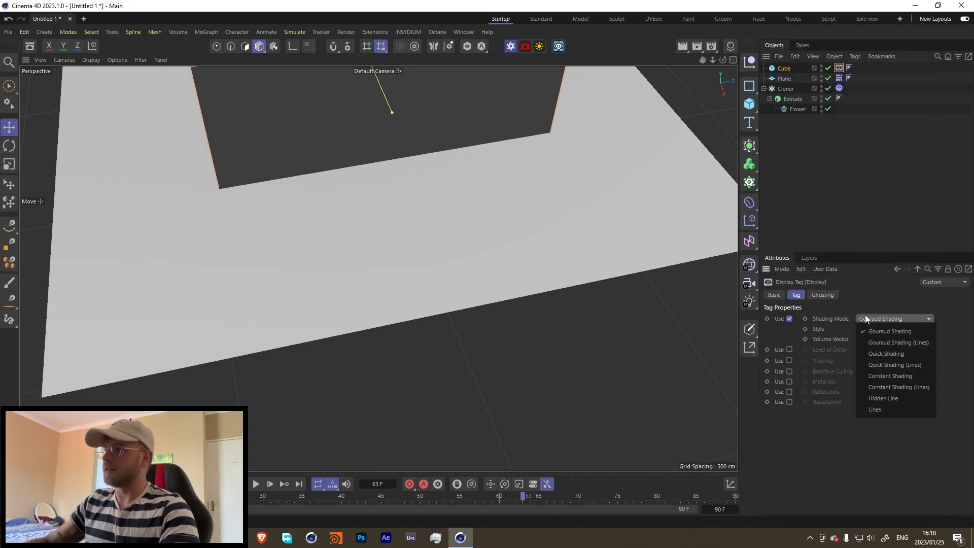
click(869, 413)
In the top view, shift the Cube so it is centred around the grid of crosses, and return to the perspective view.
alt+middle_drag(437, 138, 437, 342)
alt+drag(385, 238, 370, 171)
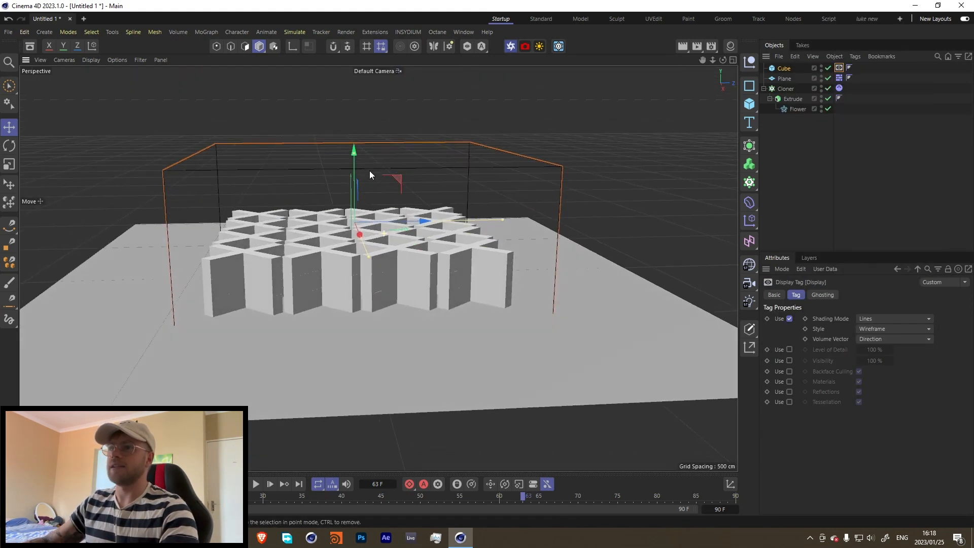
alt+drag(303, 242, 317, 338)
middle_click(347, 277)
middle_click(512, 215)
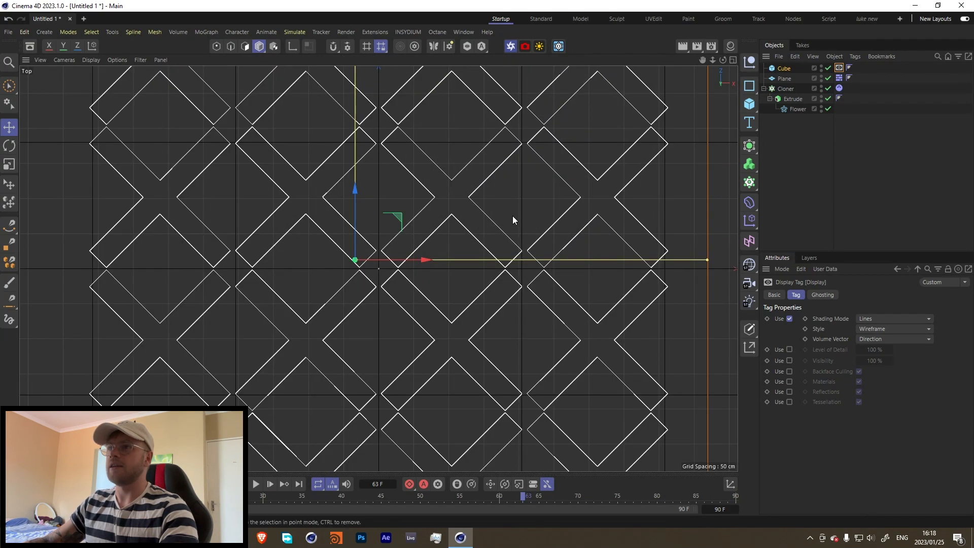
alt+right_drag(513, 215, 477, 237)
drag(513, 188, 520, 190)
middle_click(479, 205)
middle_click(266, 163)
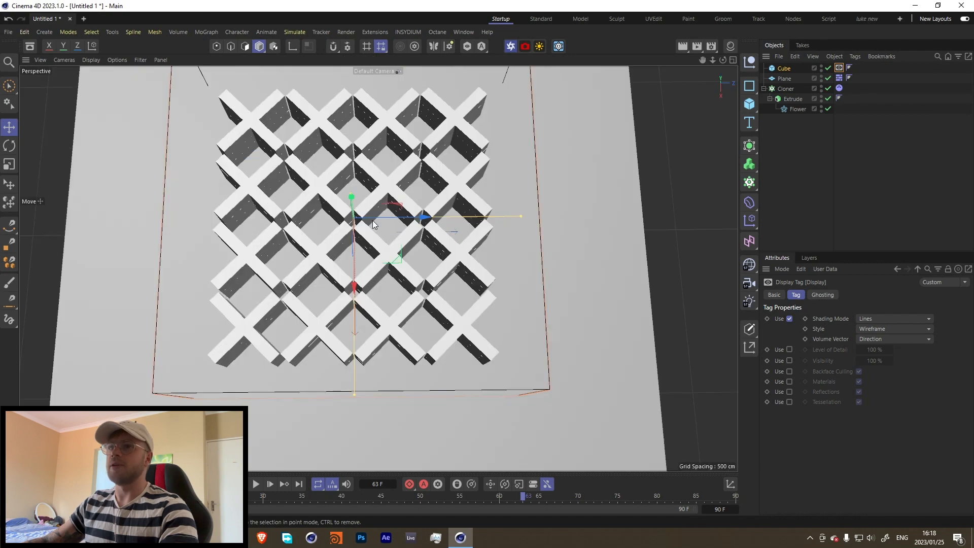
alt+drag(372, 220, 379, 264)
click(802, 148)
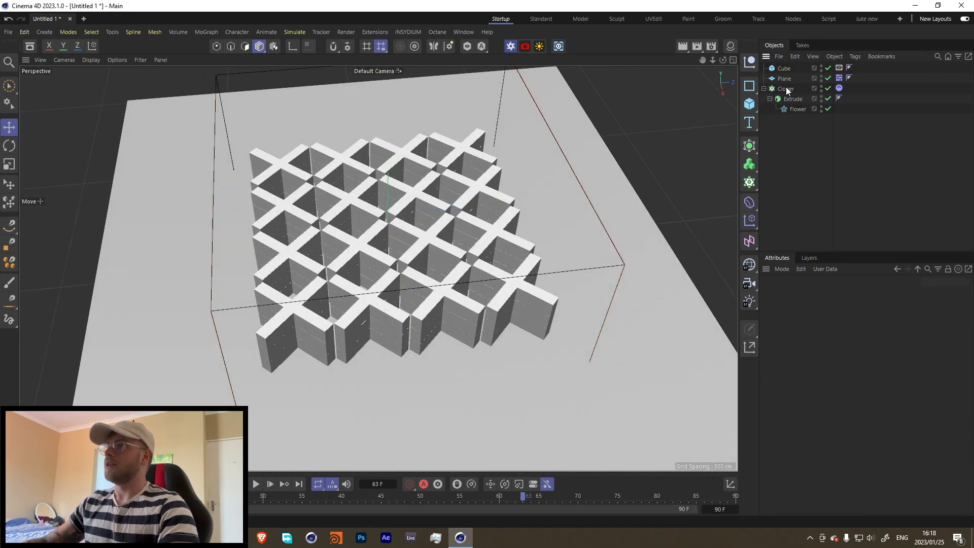
Select the Cloner and apply a Plain effector to it.
alt+drag(435, 223, 393, 276)
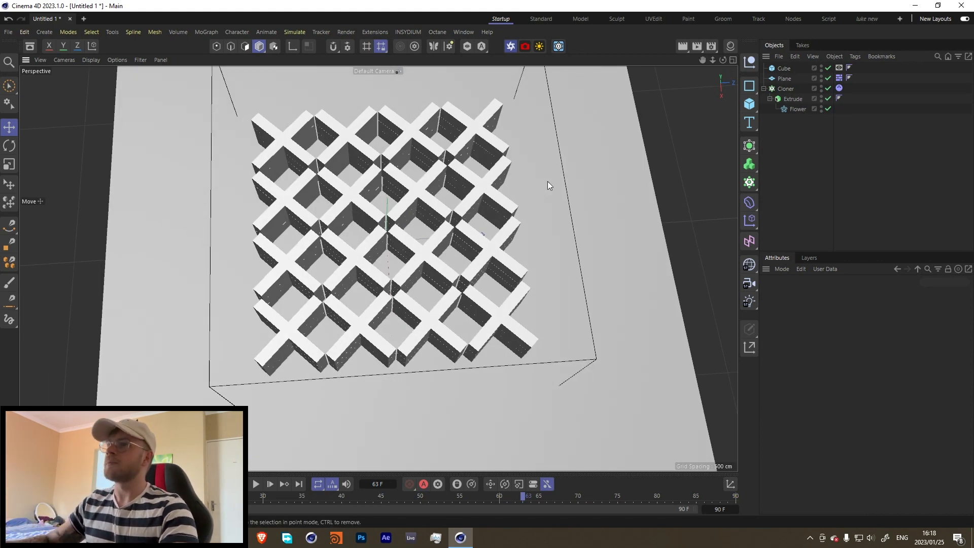
click(784, 88)
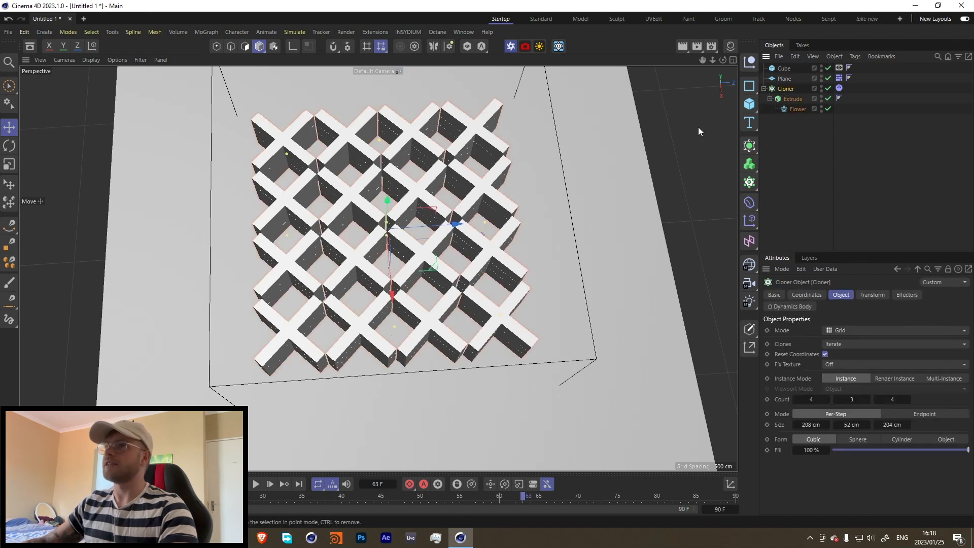
click(198, 30)
mouse_move(226, 54)
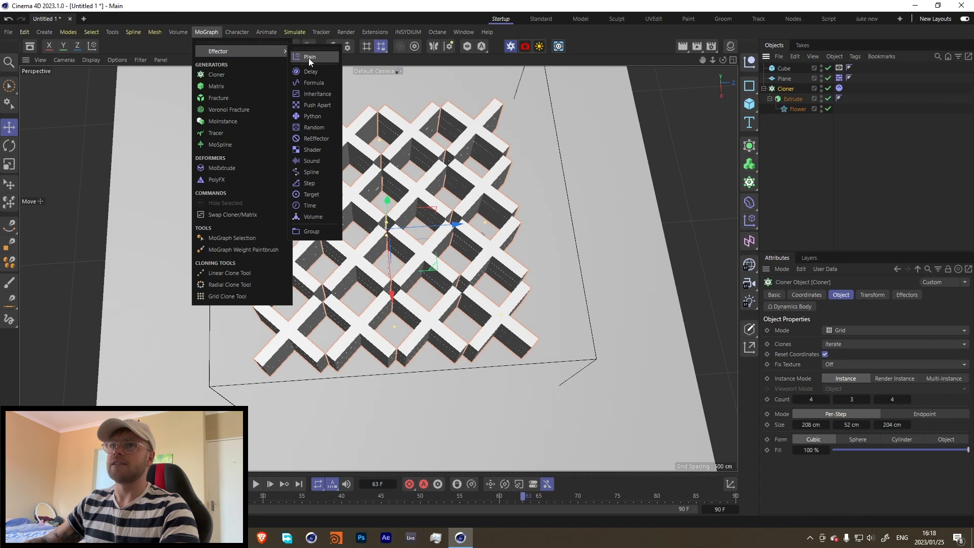
click(308, 58)
Turn off the Plain effector's position influence and enable uniform scale with a value of 0.5.
alt+drag(411, 221, 412, 199)
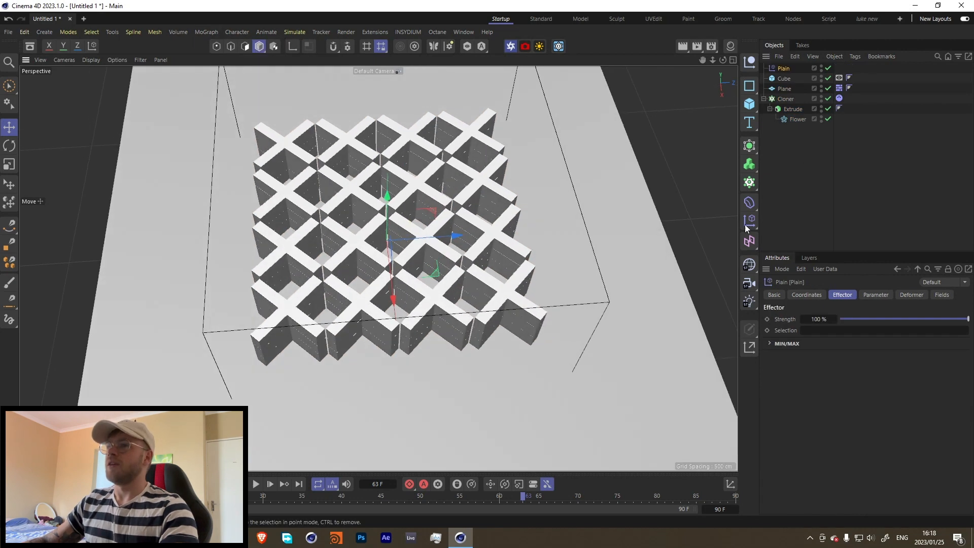
click(800, 169)
click(784, 69)
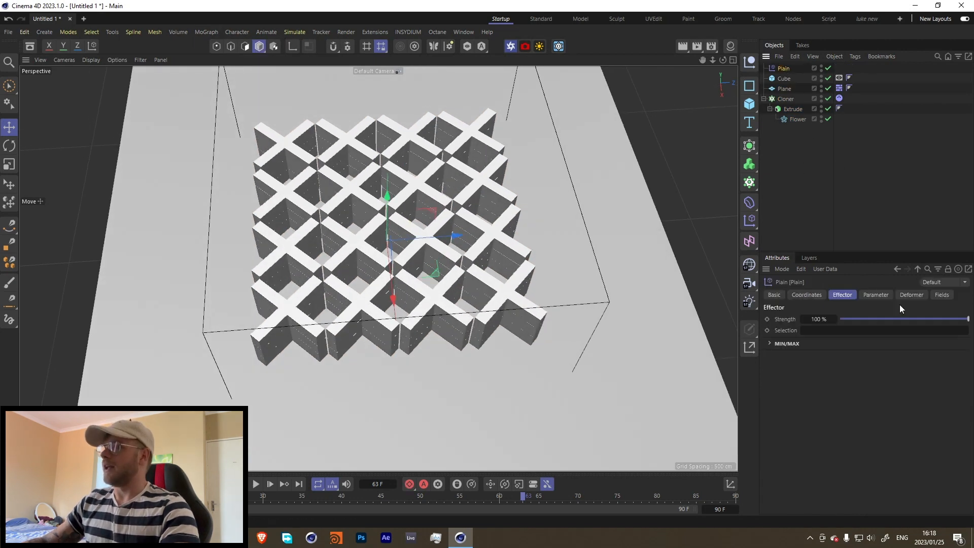
click(876, 296)
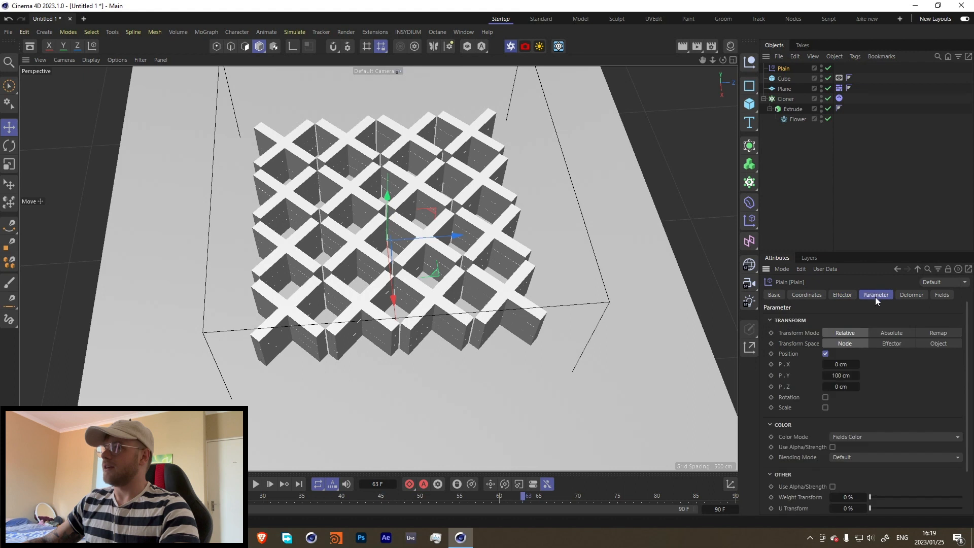
click(825, 354)
click(825, 374)
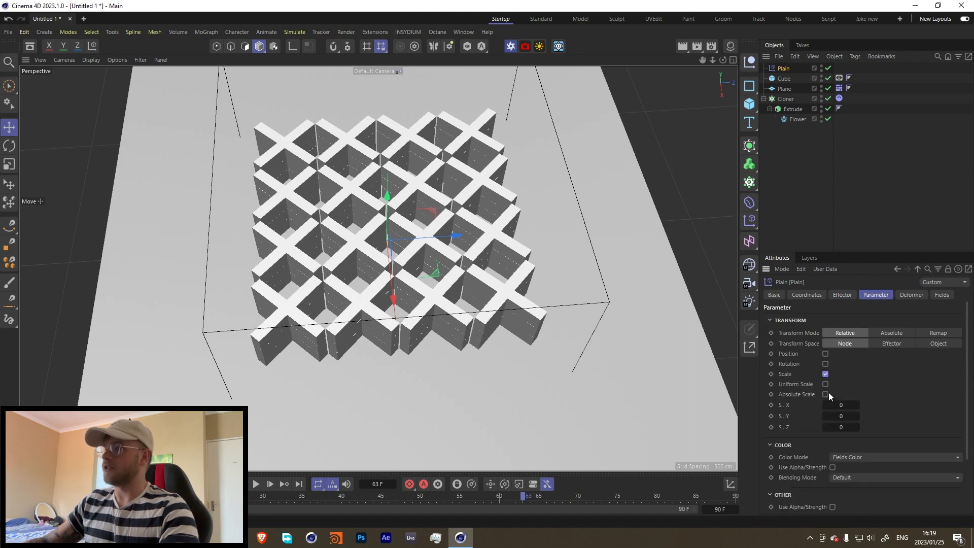
click(824, 385)
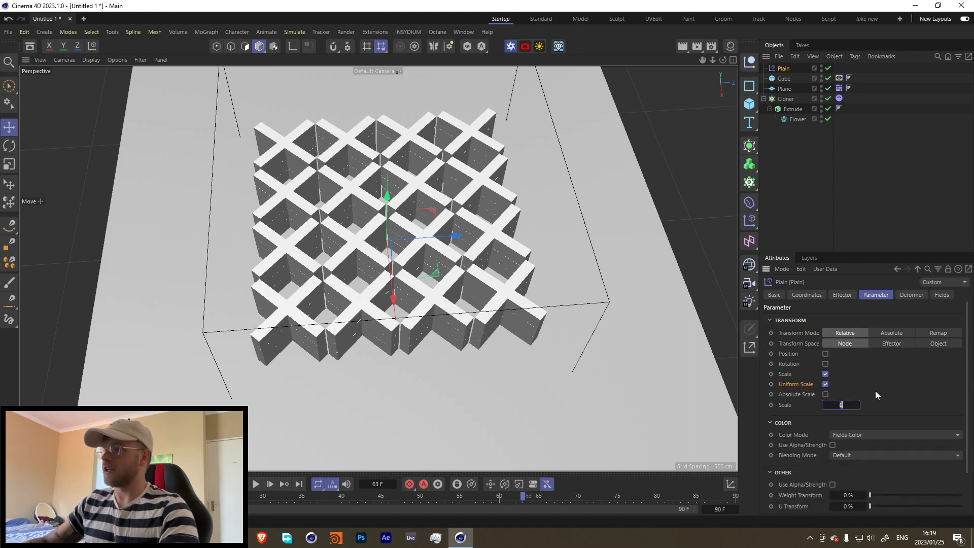
text(0.5)
key(Return)
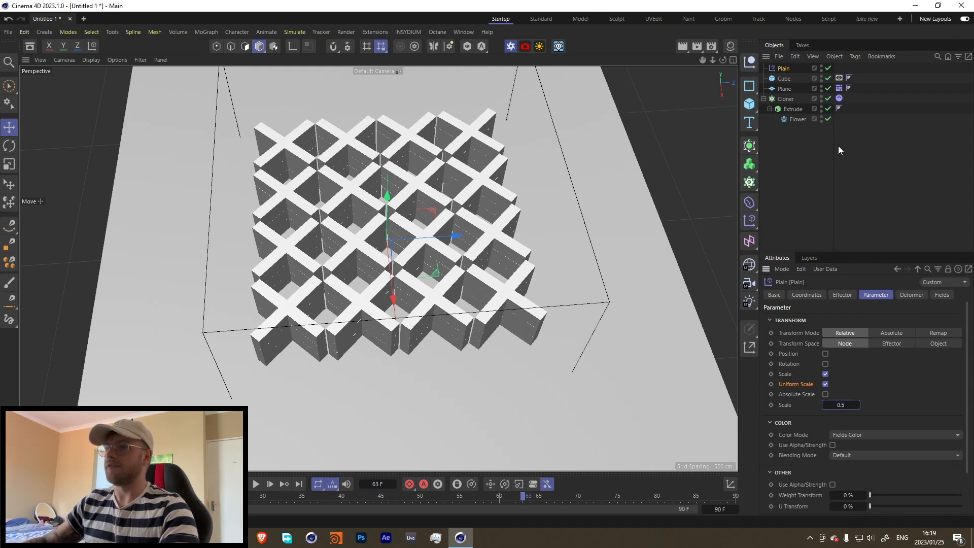
Play the simulation from the start to check how the scaled clones collide, then rewind to the first frame.
click(213, 484)
click(252, 484)
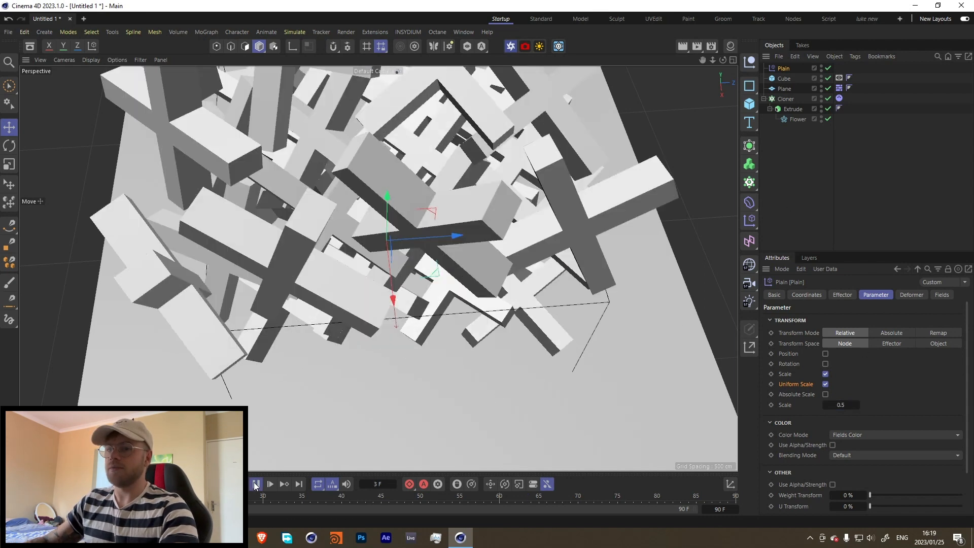
click(252, 484)
click(256, 484)
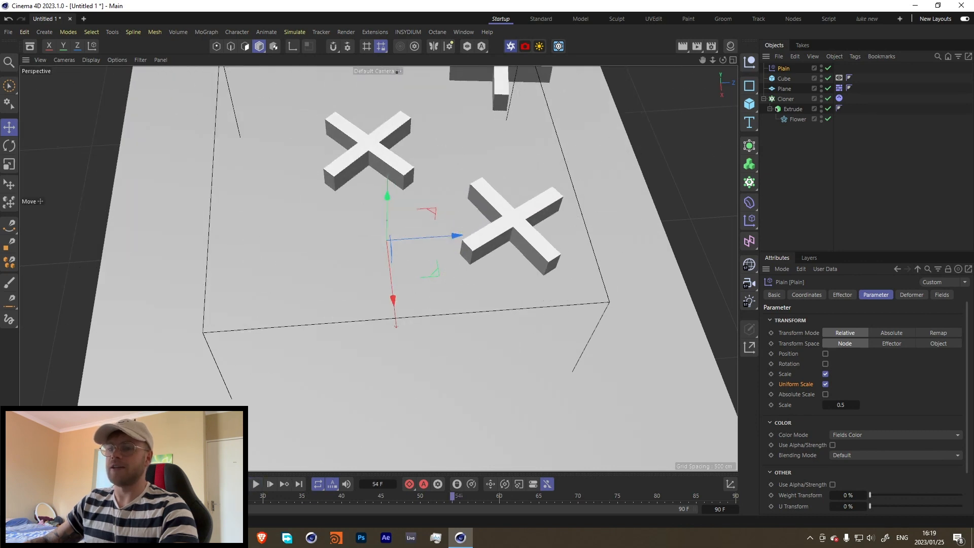
click(213, 484)
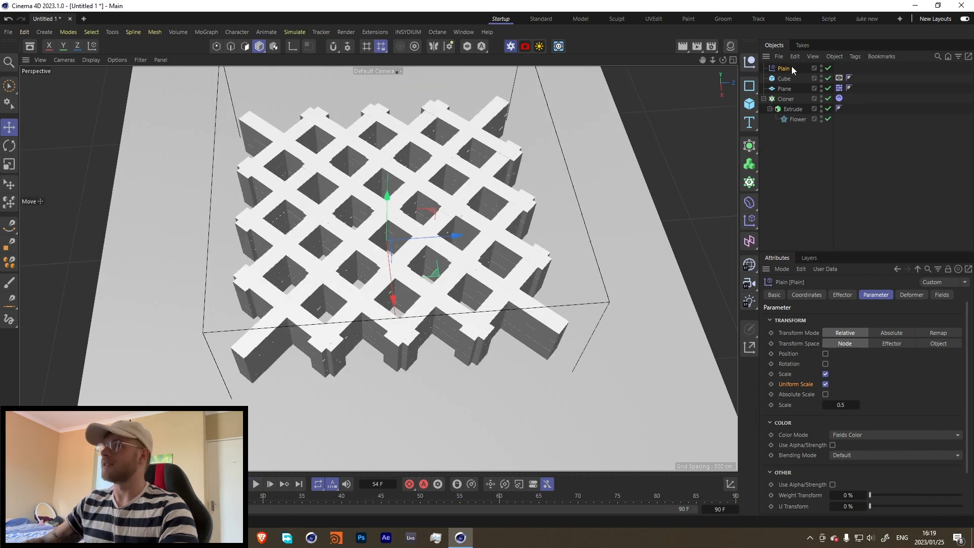
Add a Spherical Field to the Plain effector and lower the effector toward the stack's base in the front view.
click(943, 296)
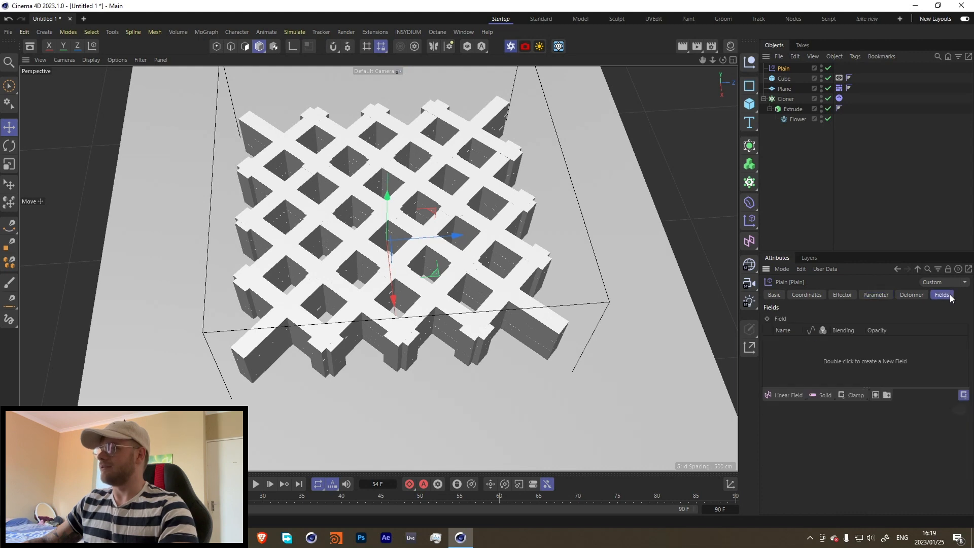
click(788, 396)
alt+drag(422, 288, 383, 241)
middle_click(398, 248)
middle_click(549, 361)
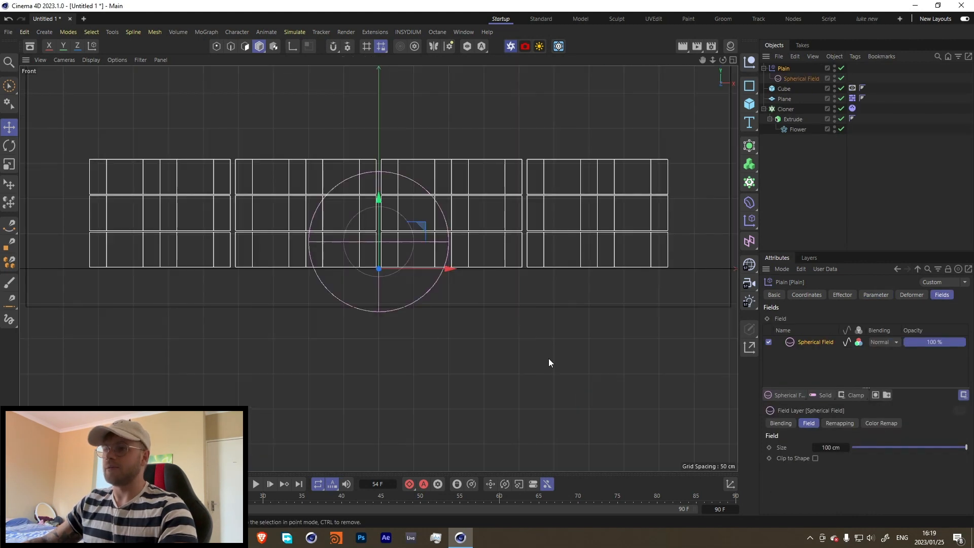
drag(373, 207, 376, 233)
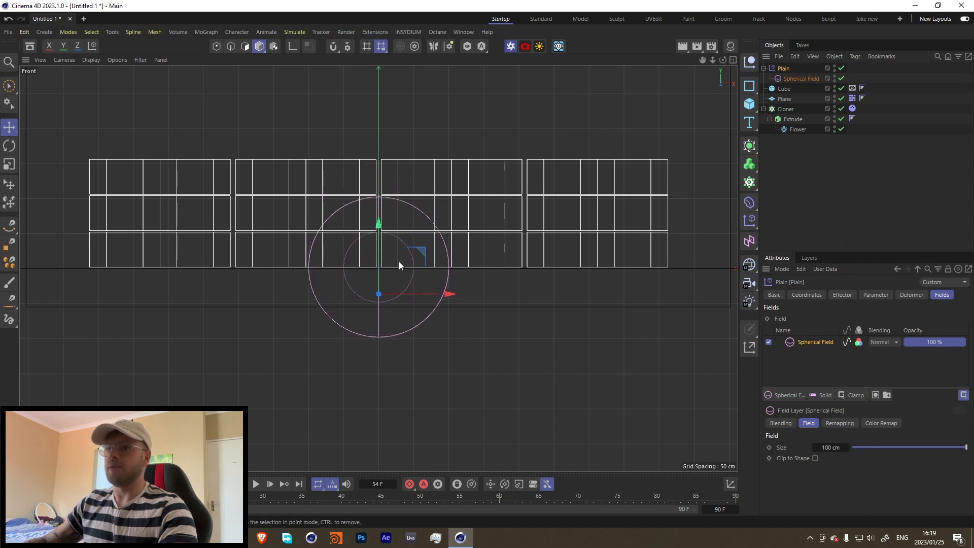
Return to the perspective view and add a Vibrate tag to the Spherical Field.
click(780, 78)
middle_click(370, 229)
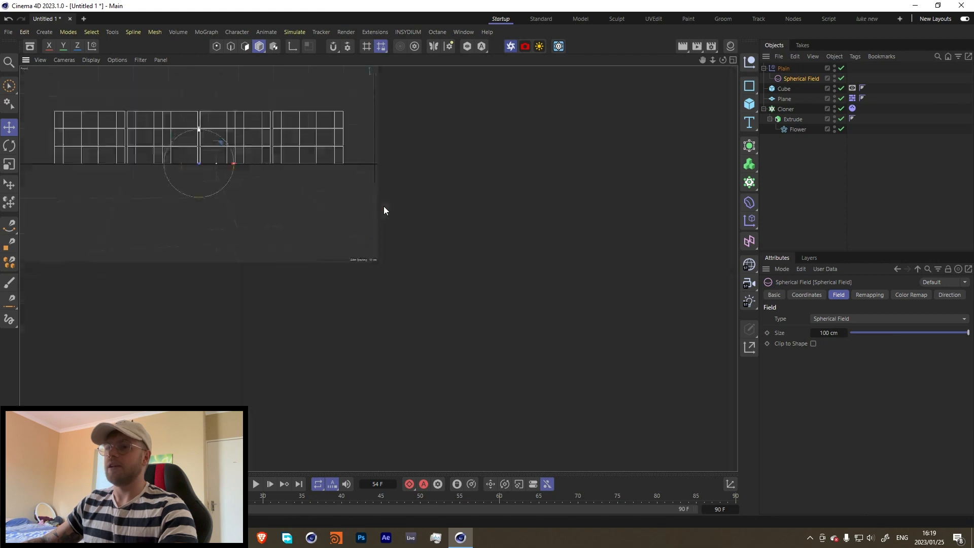
middle_click(383, 206)
alt+drag(301, 188, 523, 244)
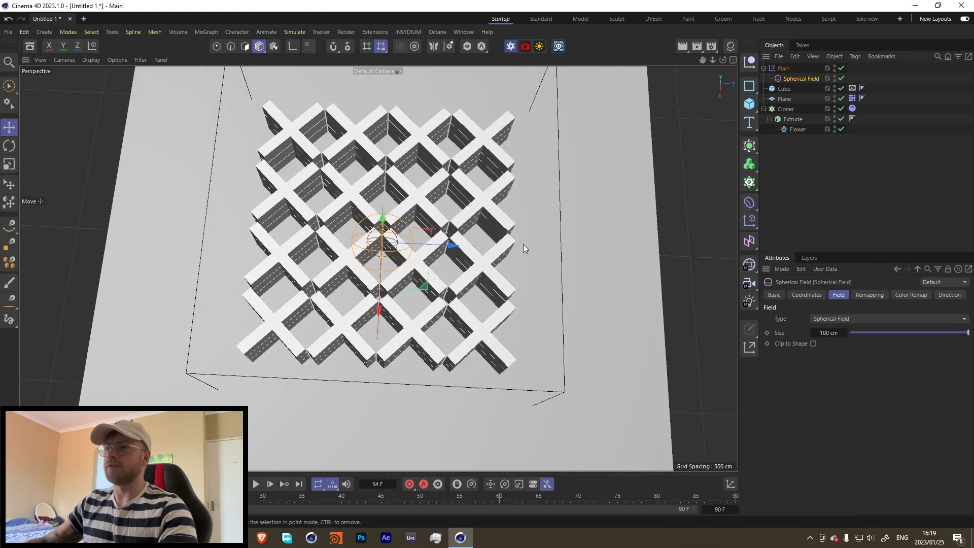
right_click(793, 73)
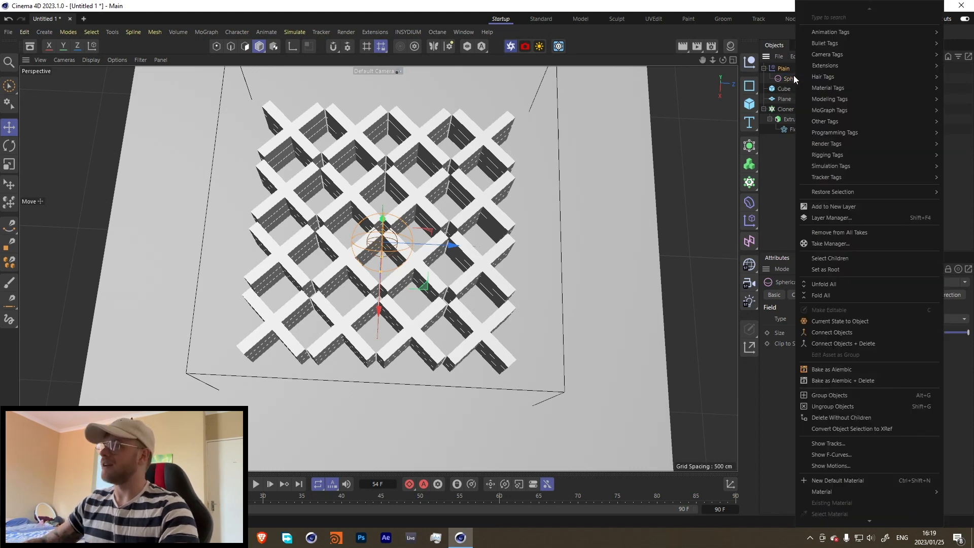
click(781, 81)
right_click(781, 78)
text(virb)
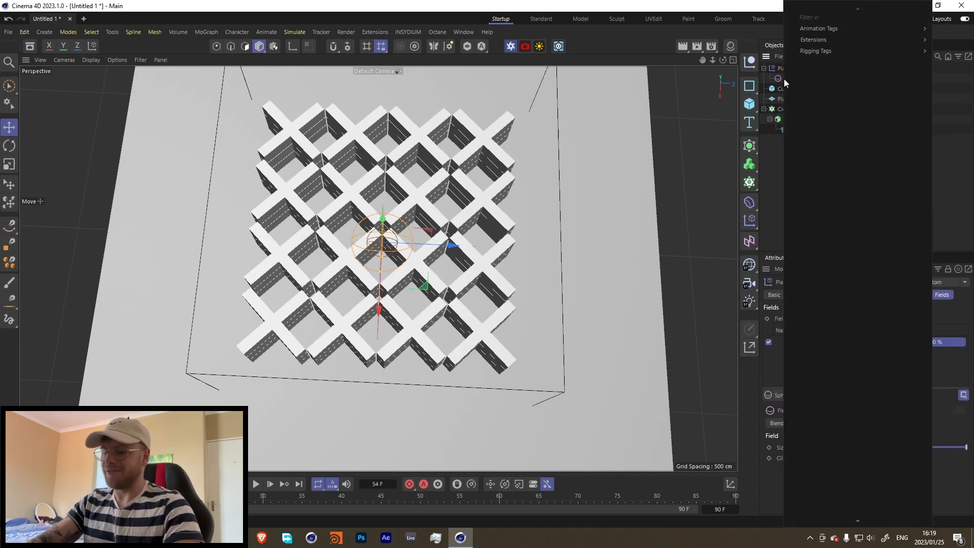
key(BackSpace)
key(BackSpace)
key(BackSpace)
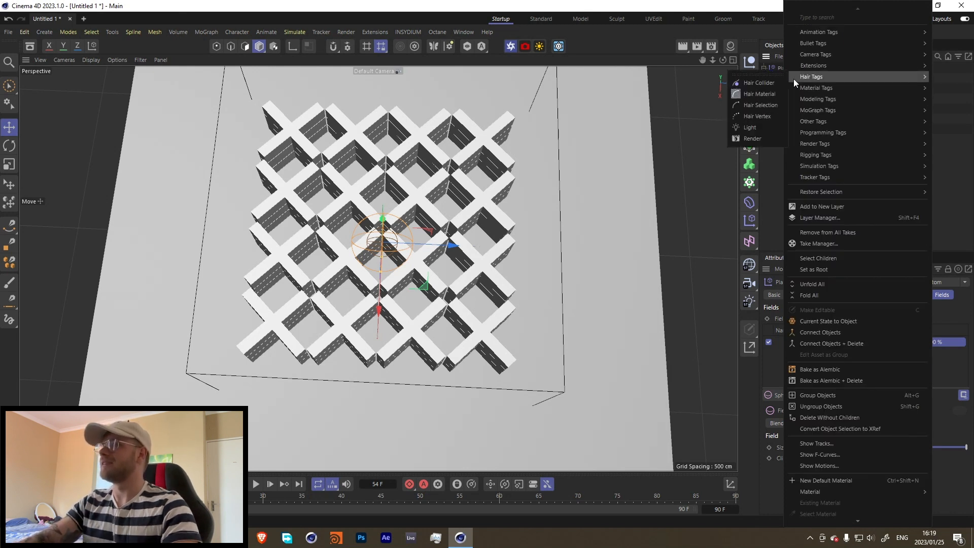
text(ibr)
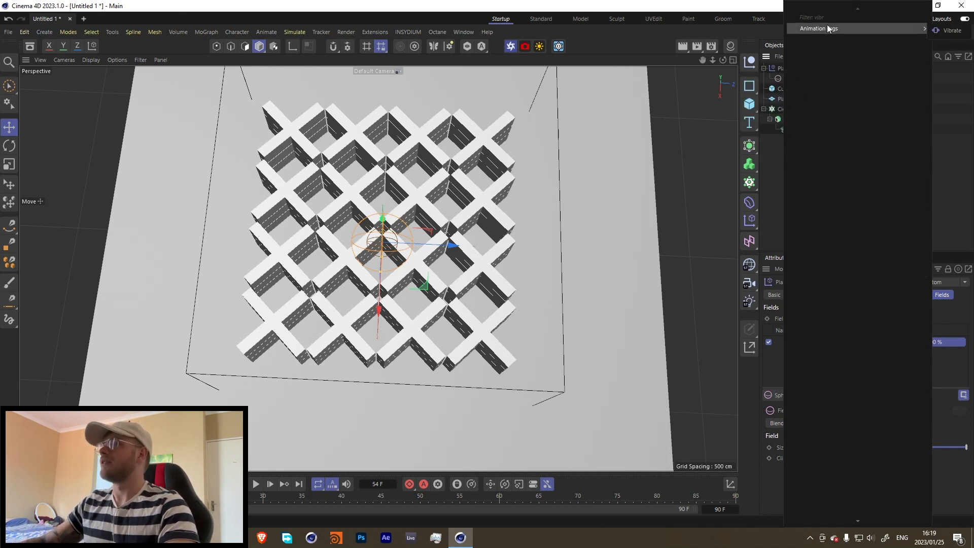
mouse_move(873, 29)
click(941, 30)
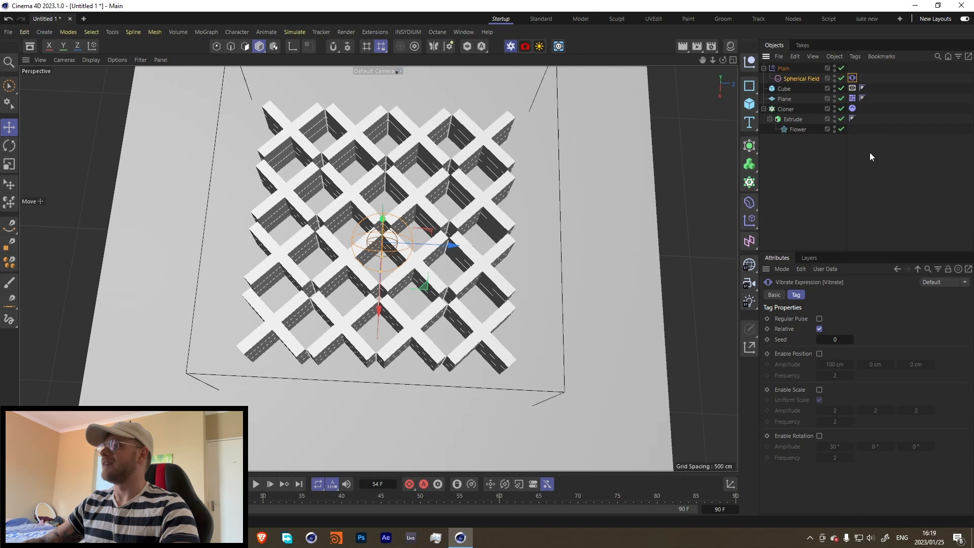
Enable position vibration on the Spherical Field's Vibrate tag with an amplitude of 1000 cm in X and Z.
click(805, 230)
click(852, 78)
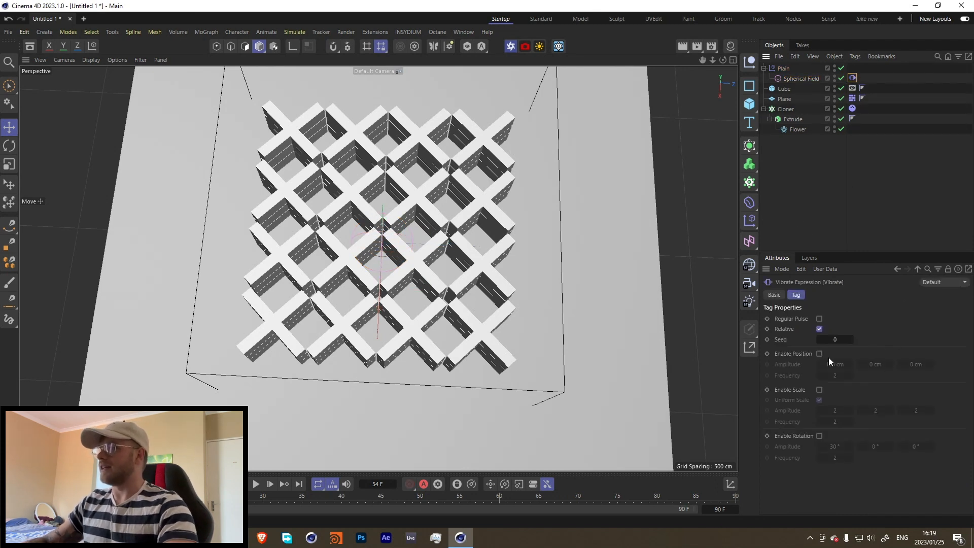
click(819, 354)
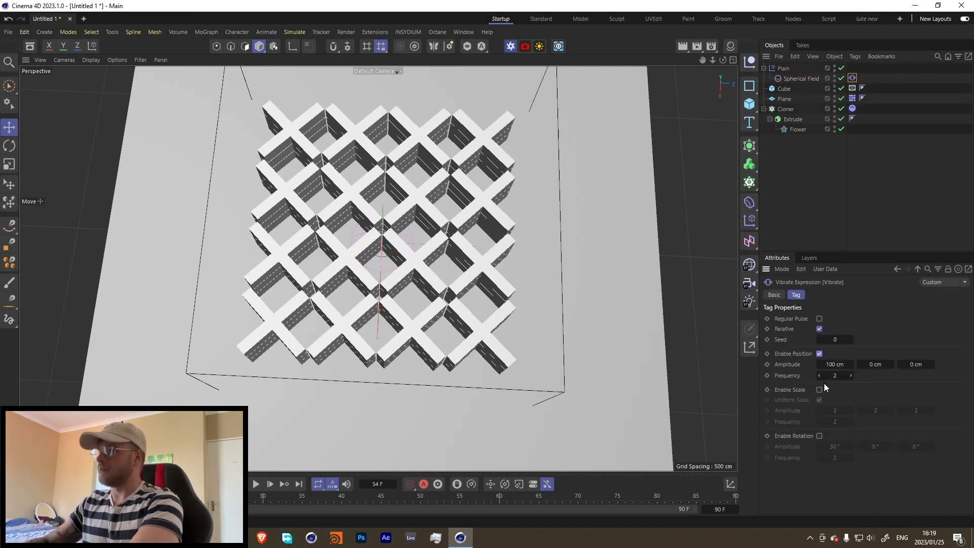
click(834, 365)
text(1000)
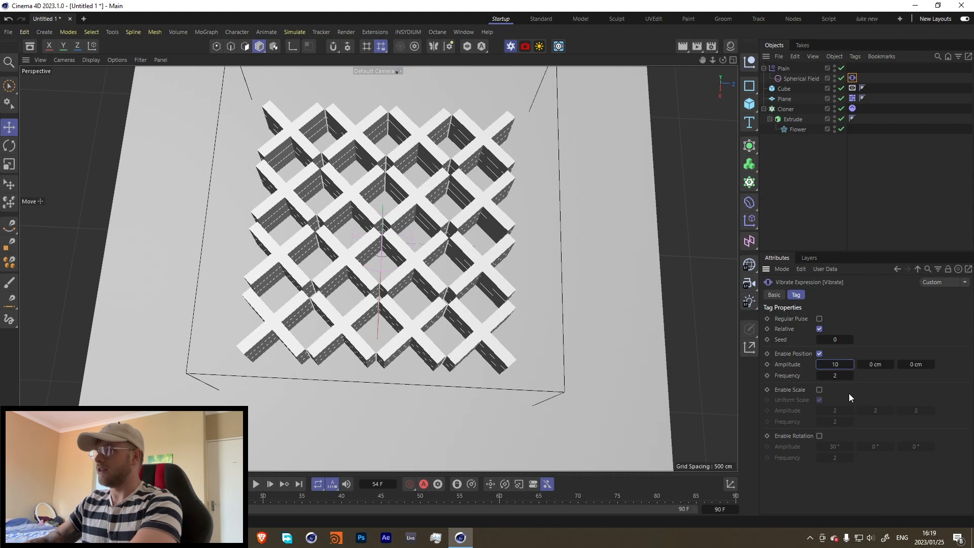
click(915, 365)
text(1000)
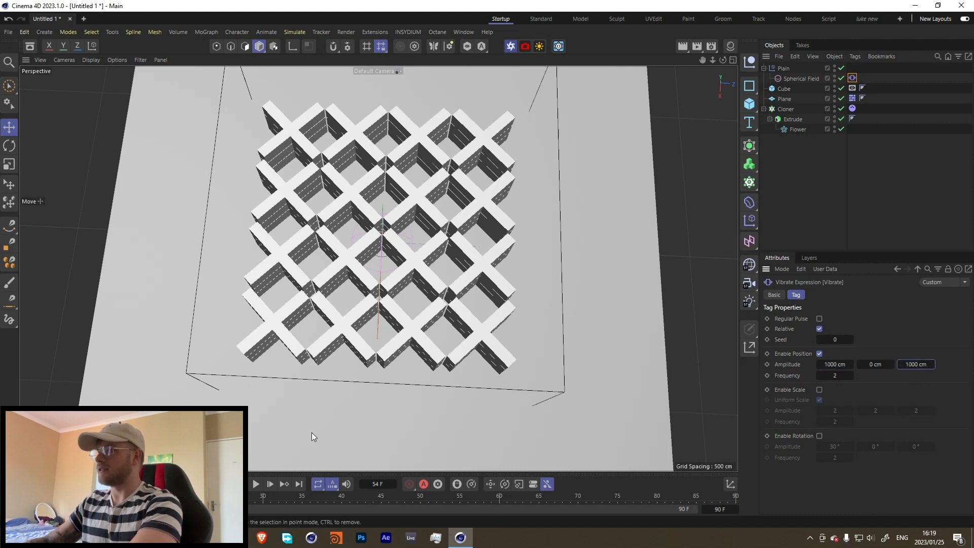
key(Return)
Play and scrub the simulation to examine how the vibrating field scatters the crosses, then rewind to the first frame.
click(256, 484)
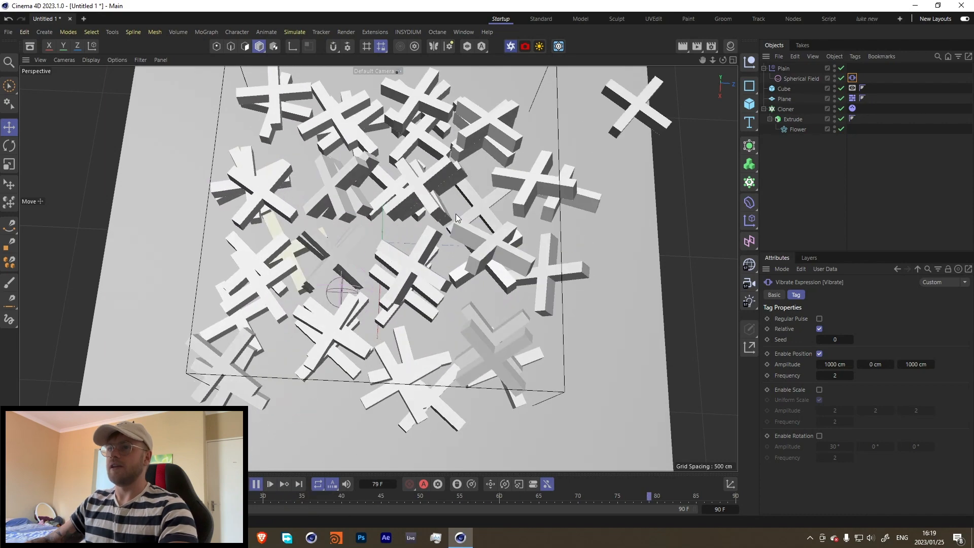
alt+drag(398, 257, 398, 202)
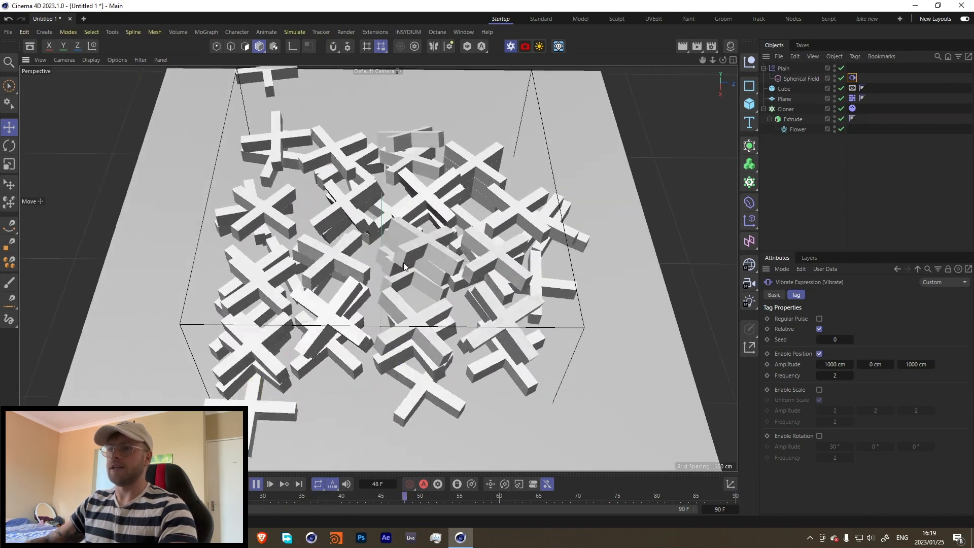
click(520, 498)
click(546, 500)
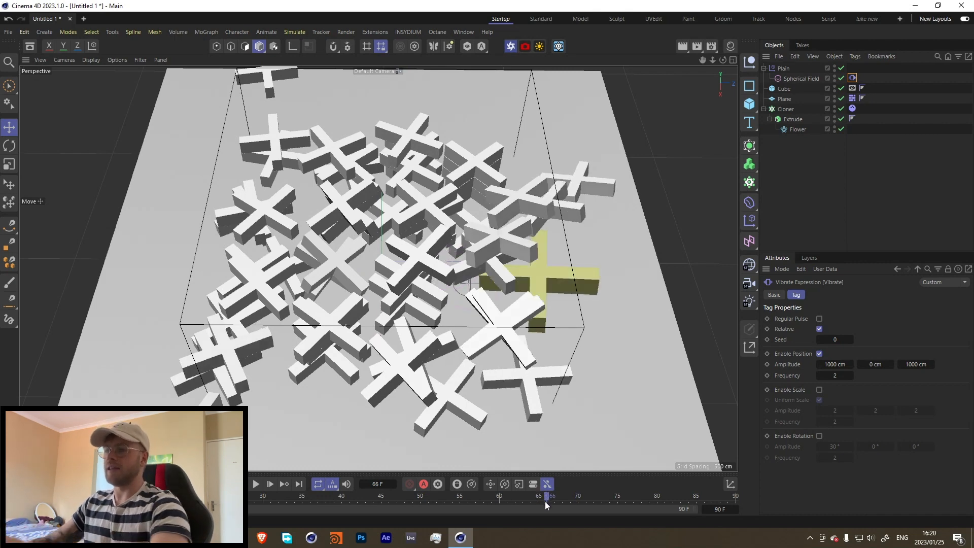
drag(544, 501, 429, 479)
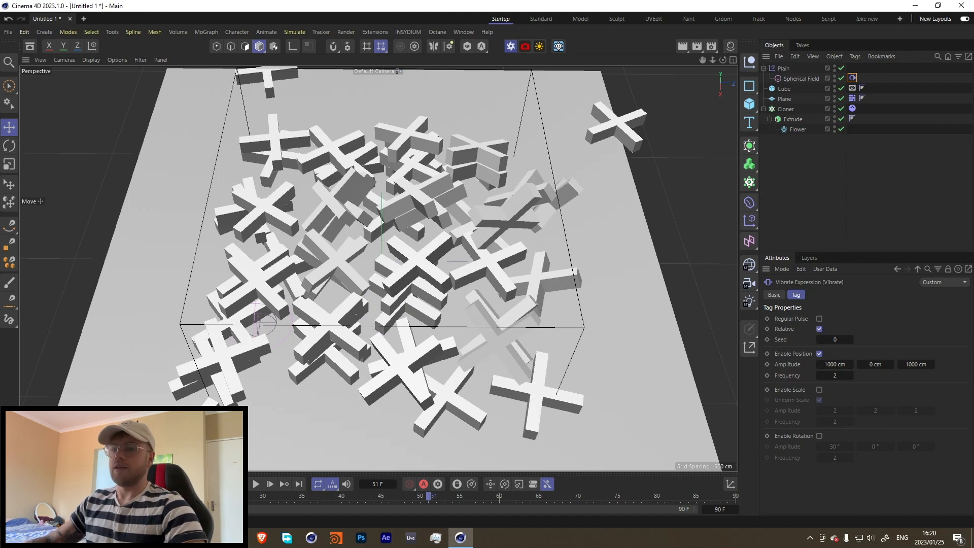
key(shift+f)
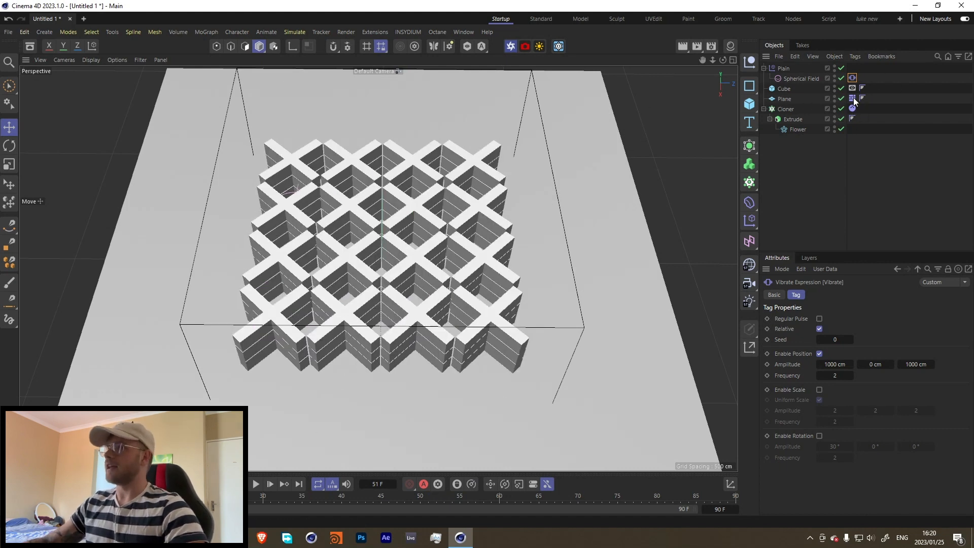
Copy the Plane's Dynamics Body tag onto the Cube and test the box as a collider by playing the simulation.
mouse_move(856, 101)
ctrl+mouse_down()
mouse_move(858, 82)
mouse_move(868, 89)
ctrl+mouse_up()
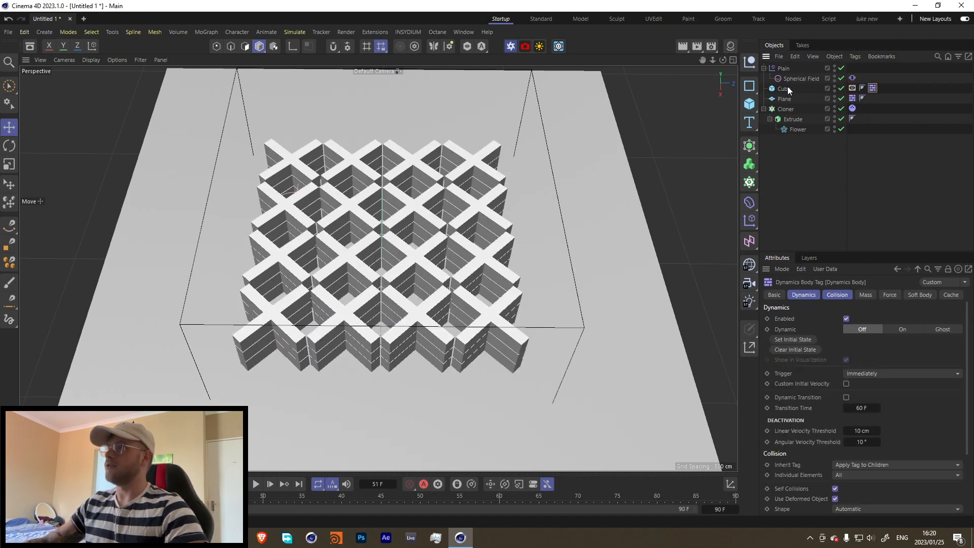
click(785, 89)
click(872, 88)
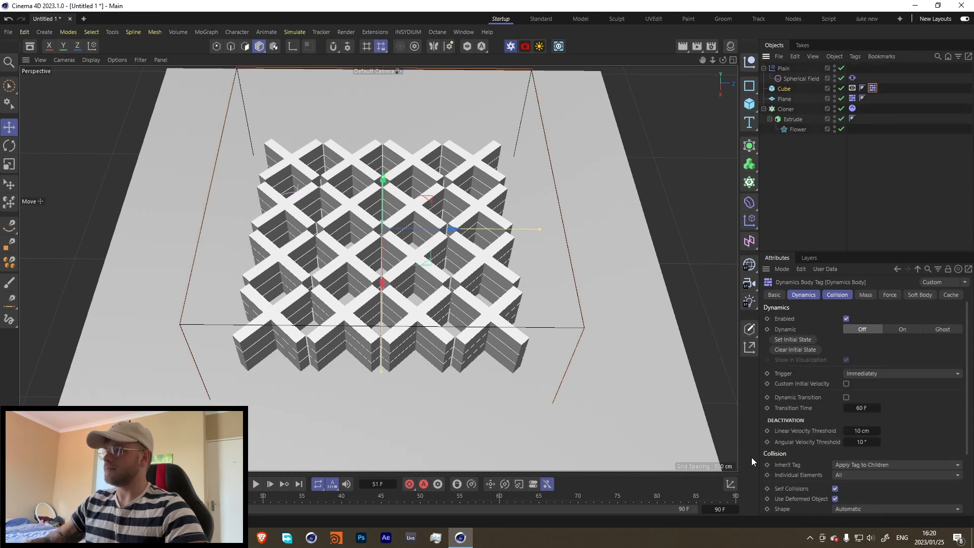
click(255, 485)
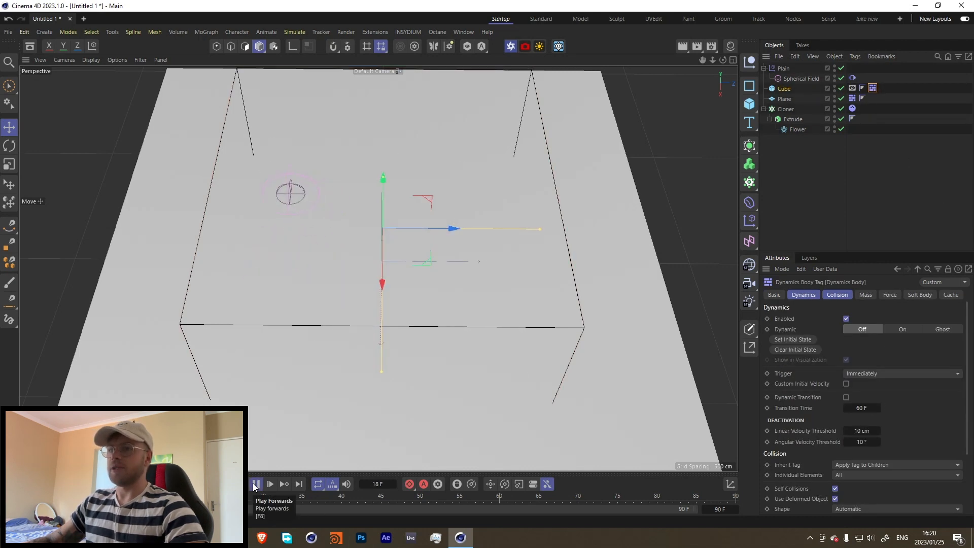
click(254, 485)
click(867, 152)
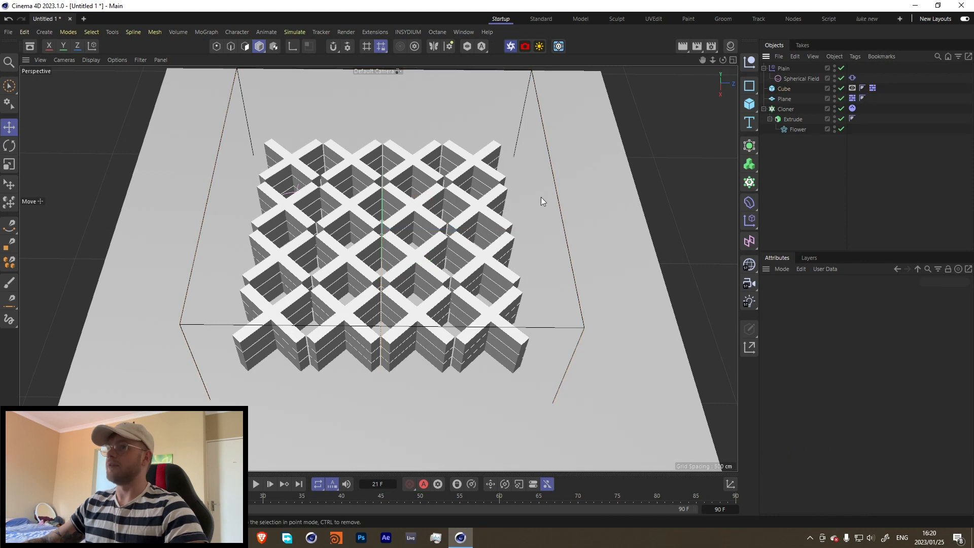
Set the collision shape of the Cube's Dynamics Body tag to Static Mesh and play the simulation to check the containment.
click(872, 88)
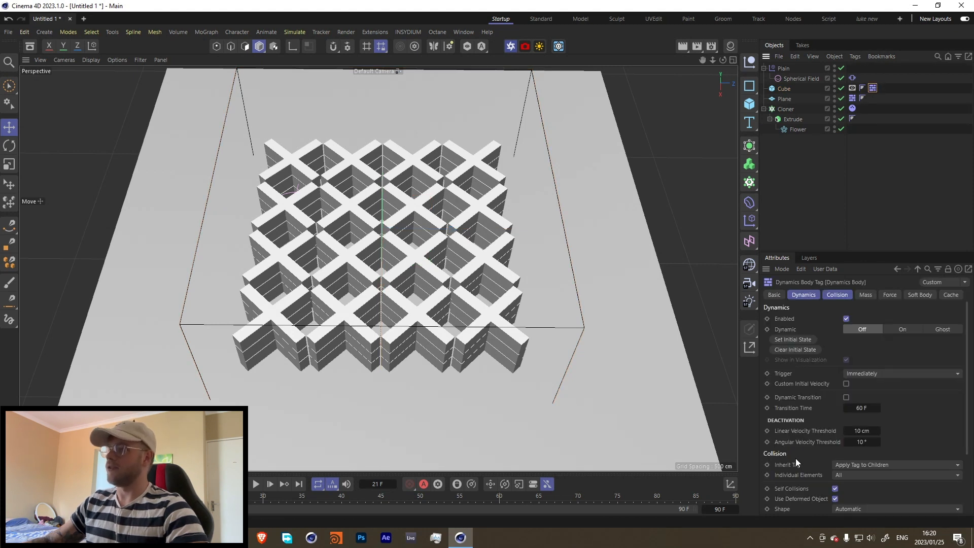
scroll(796, 458, down, 3)
click(870, 429)
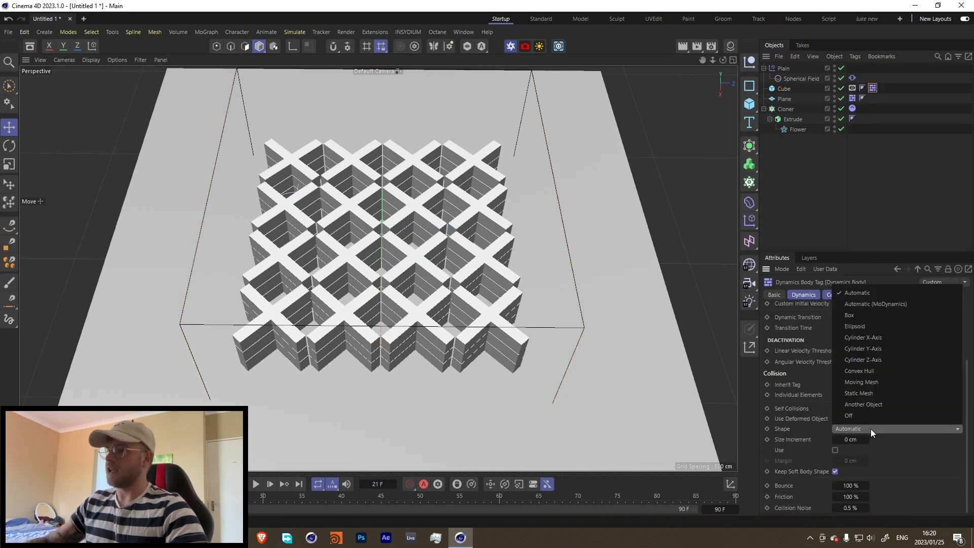
click(859, 393)
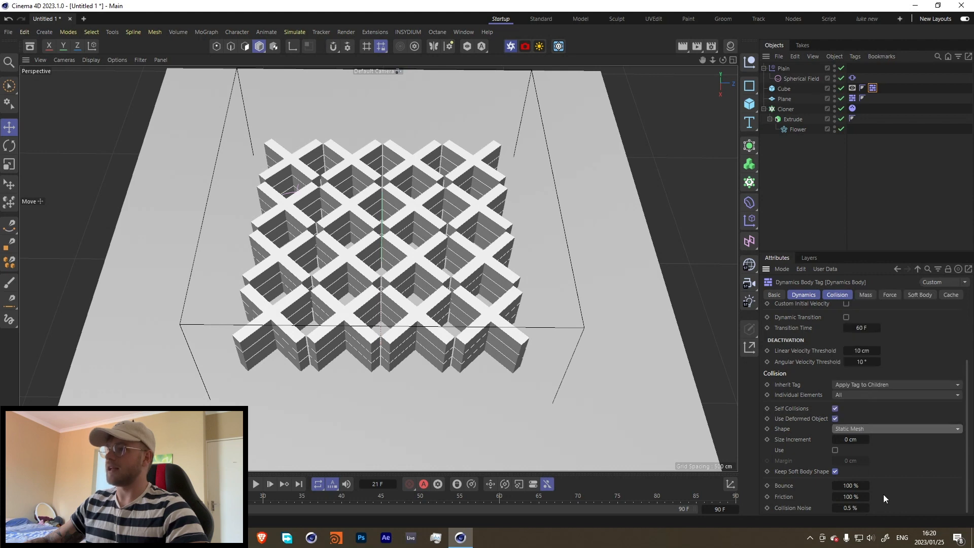
click(257, 483)
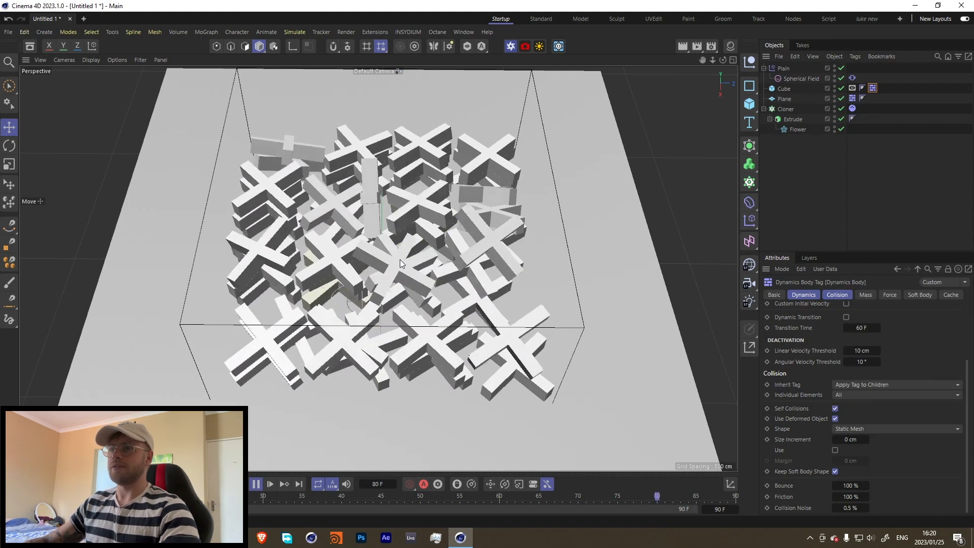
click(257, 485)
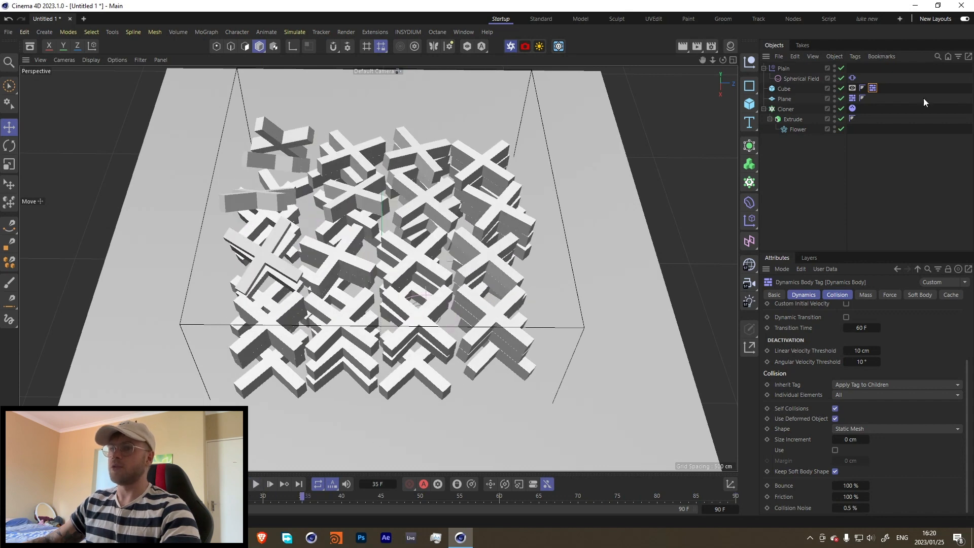
Enlarge the Cube around the crosses to about 1286 cm in X, 567 cm in Y and 1212 cm in Z.
click(781, 91)
drag(539, 229, 570, 229)
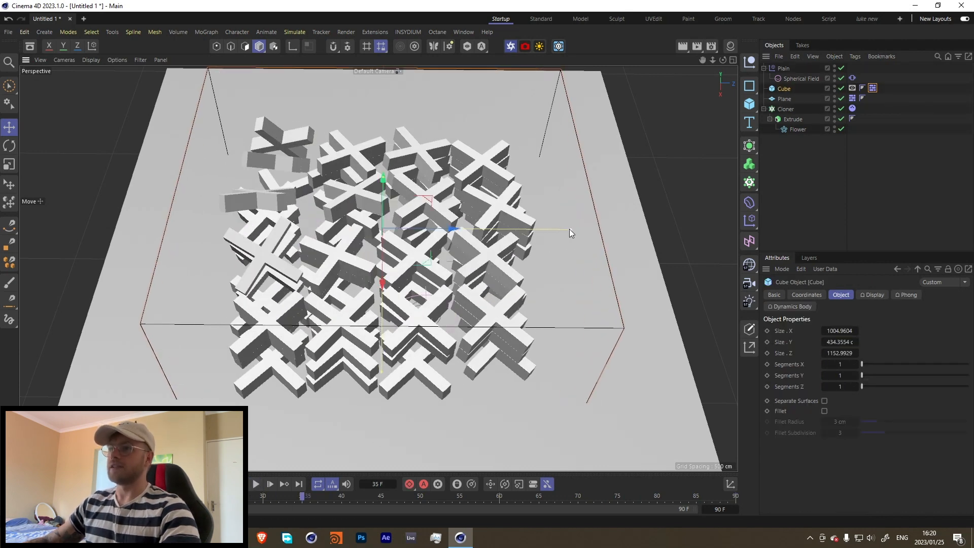
drag(380, 373, 379, 421)
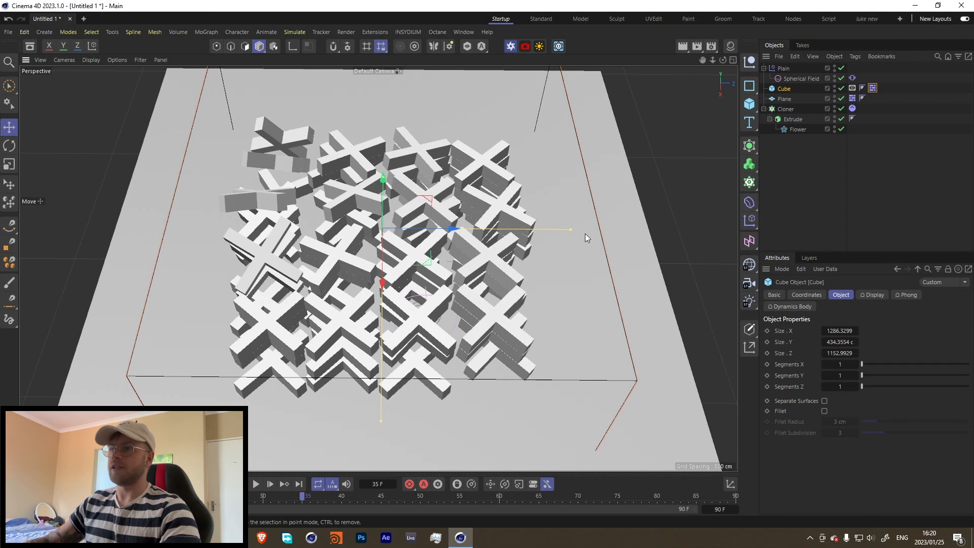
drag(585, 234, 583, 230)
alt+drag(522, 244, 488, 162)
drag(383, 202, 382, 227)
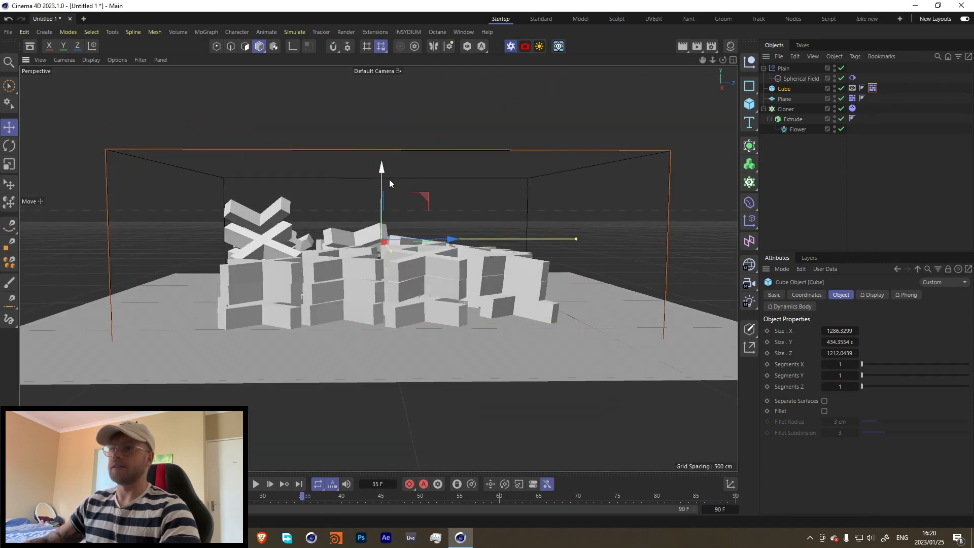
alt+drag(389, 179, 379, 261)
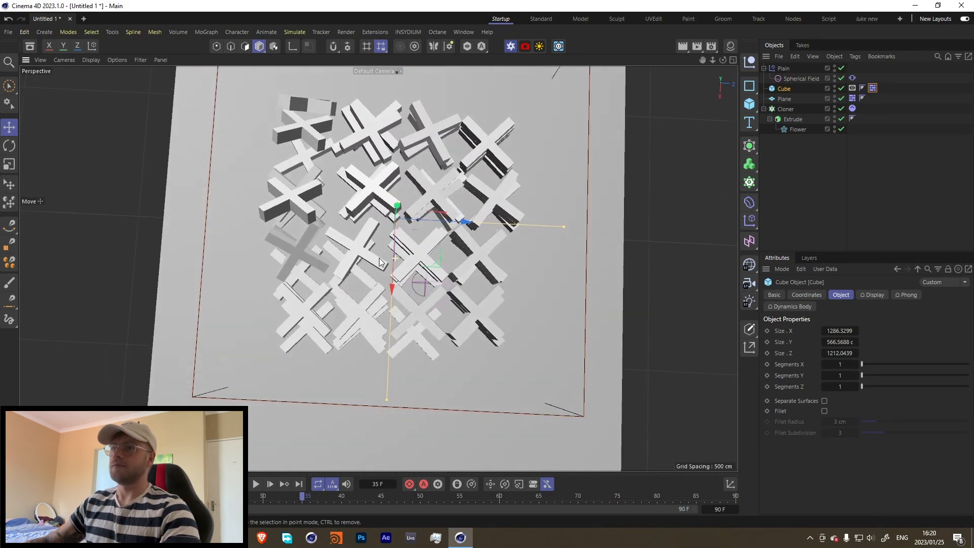
Set the position frequency of the Spherical Field's Vibrate tag to 1.
click(850, 169)
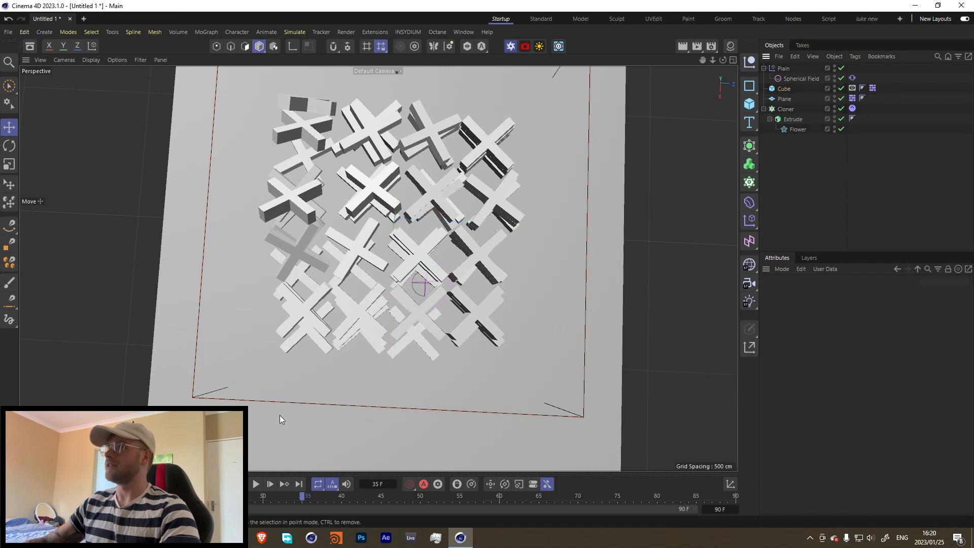
click(874, 88)
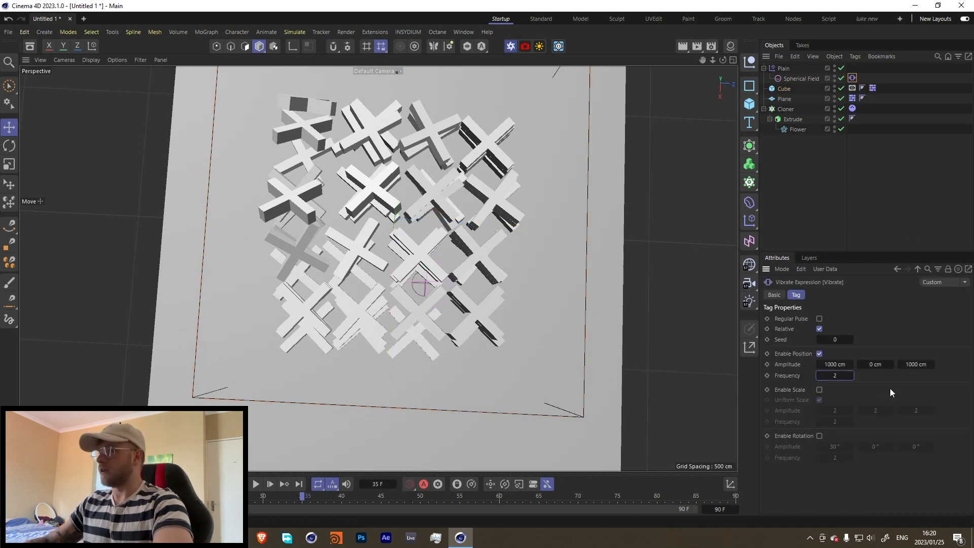
key(BackSpace)
text(1)
key(Return)
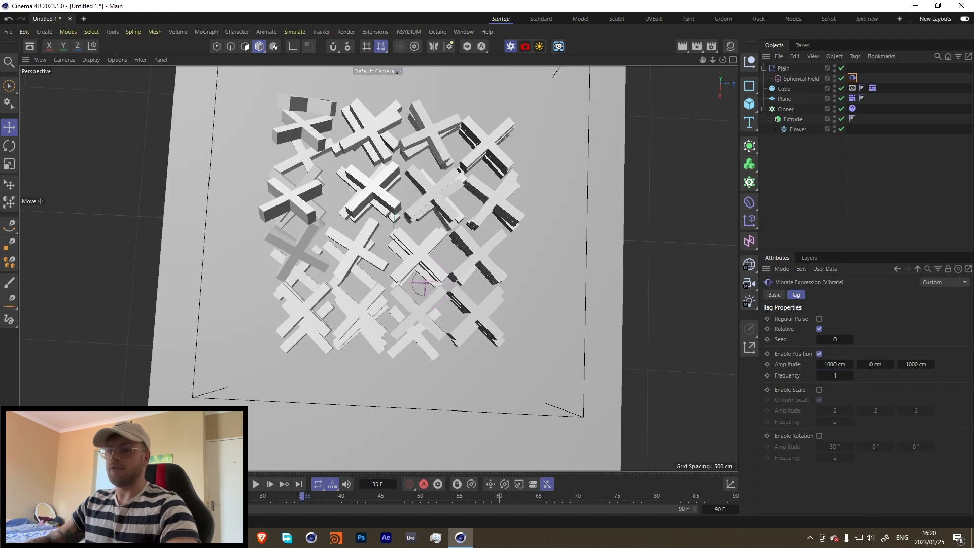
Play the simulation, change the Vibrate tag's seed to 1, and stop playback after checking the new motion.
click(256, 484)
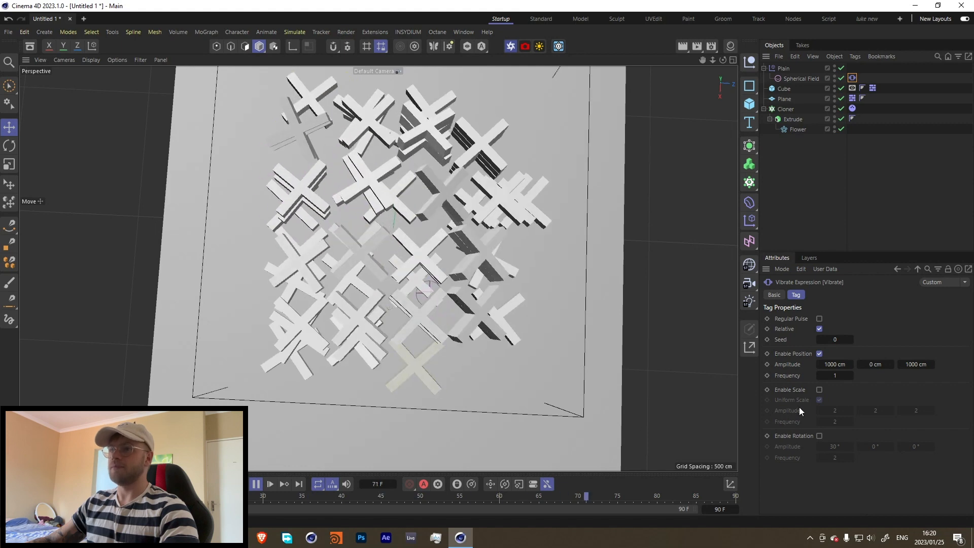
click(851, 339)
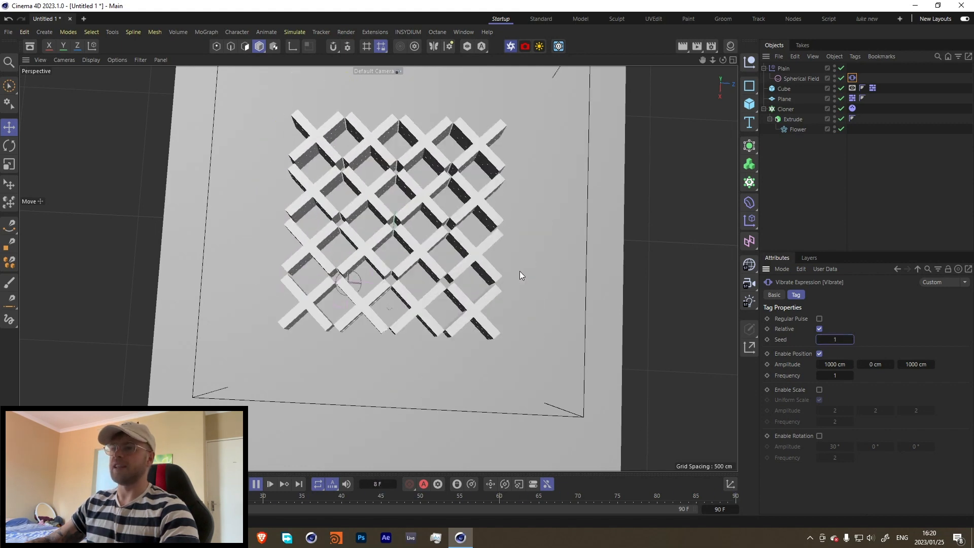
click(257, 484)
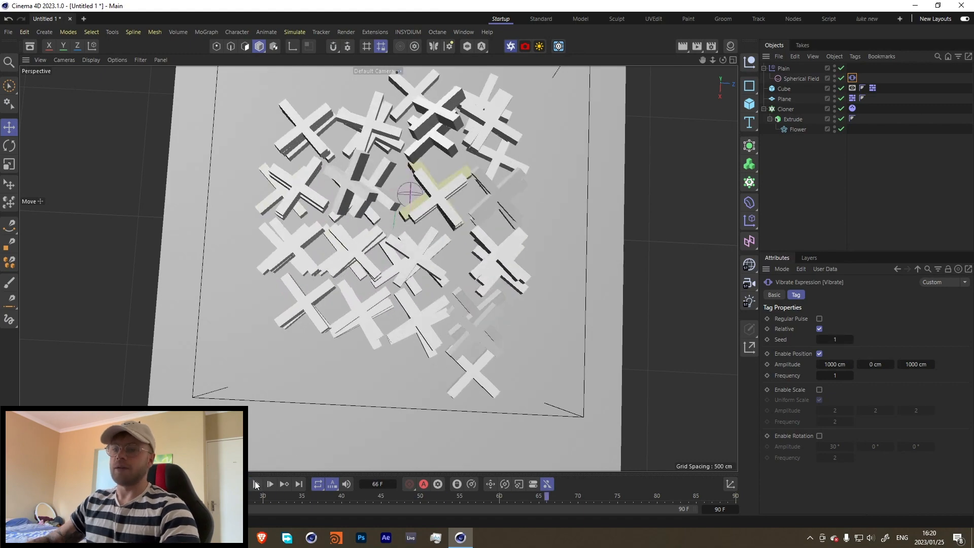
Raise the Spherical Field slightly above its current height and play the simulation briefly to test it.
alt+drag(379, 280, 559, 150)
click(800, 79)
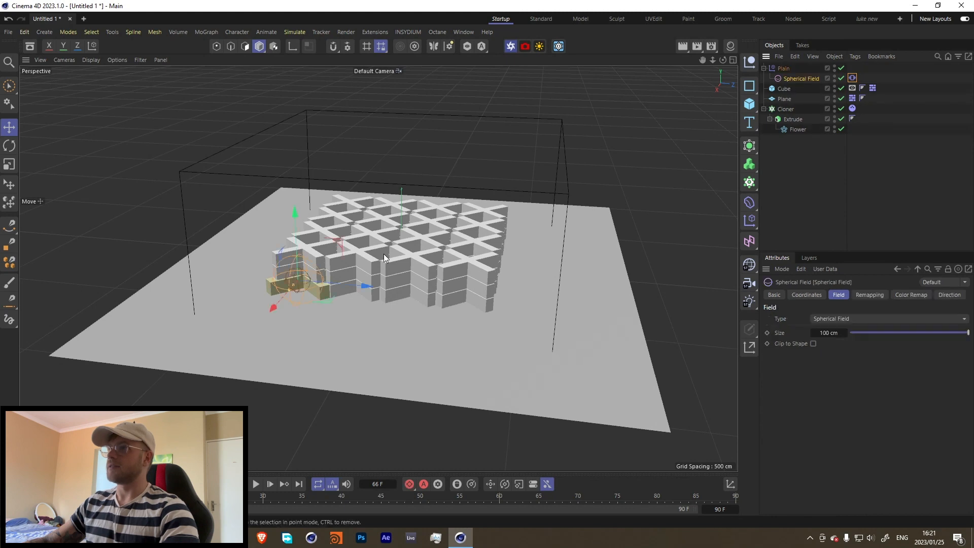
drag(296, 238, 297, 227)
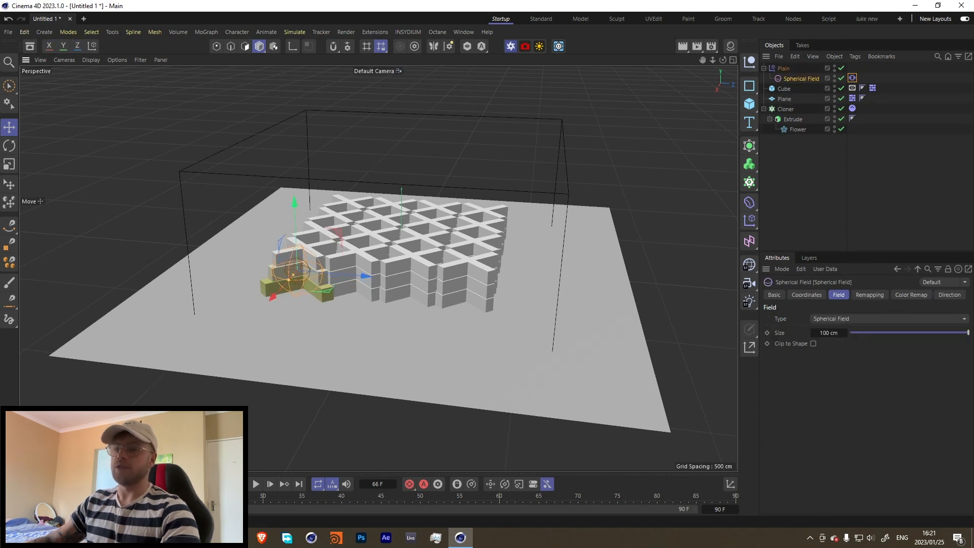
click(213, 484)
click(256, 484)
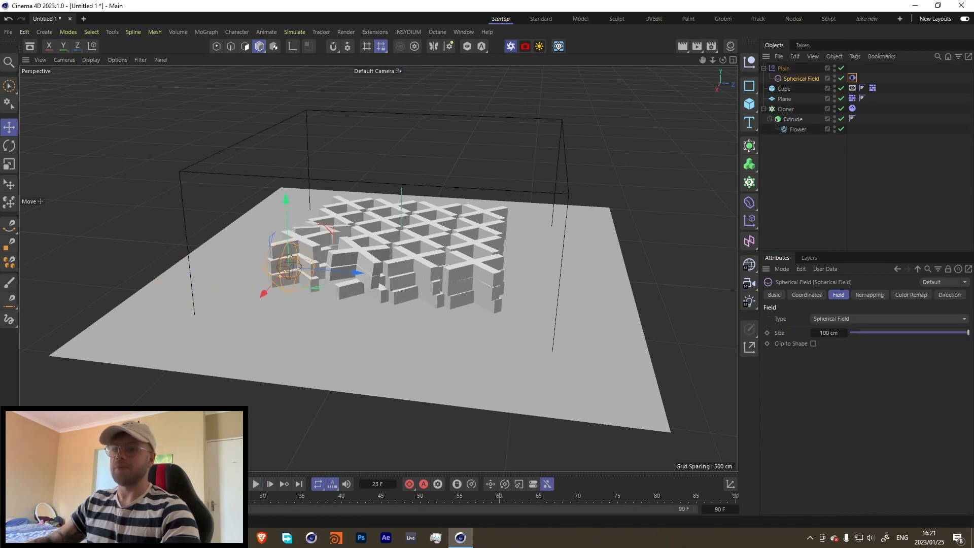
Reset the Spherical Field's position to 0 cm in X, Y and Z.
click(807, 295)
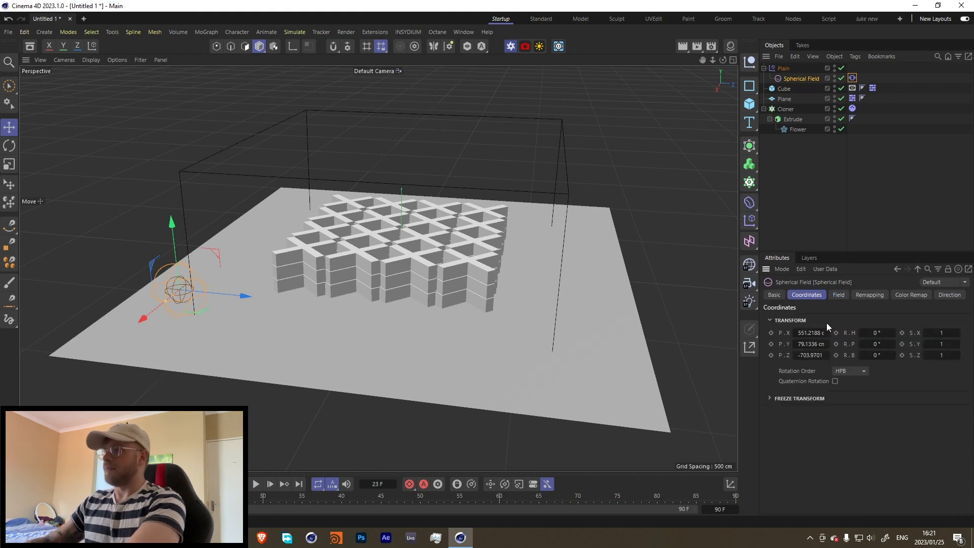
double_click(811, 333)
text(0)
key(Tab)
text(0)
key(Tab)
text(0)
click(867, 455)
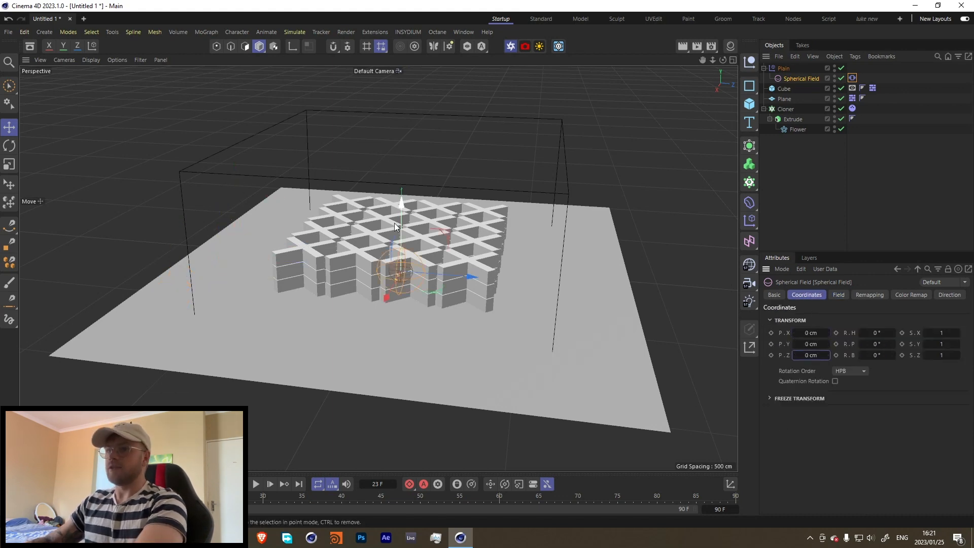
Raise the Spherical Field to about 96 cm in Y, within the stacked crosses.
drag(404, 219, 404, 208)
alt+drag(413, 267, 438, 222)
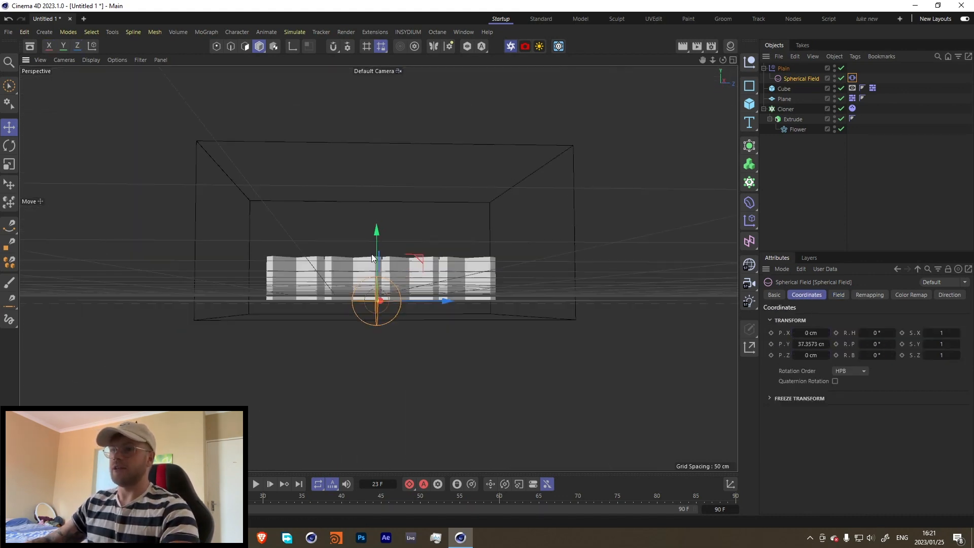
drag(379, 257, 378, 240)
alt+drag(378, 244, 371, 304)
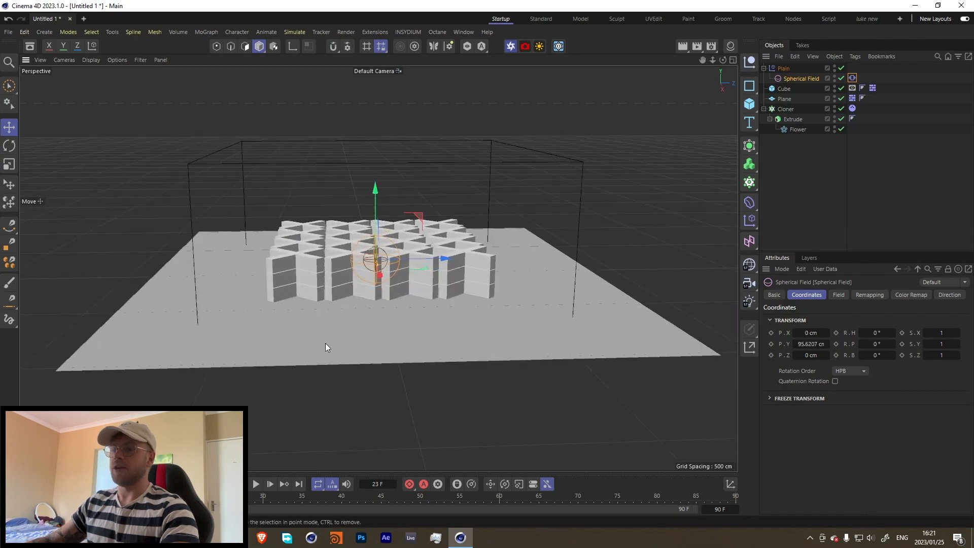
drag(423, 268, 437, 283)
Play the simulation with the raised field, examine the crosses' motion from above, and stop playback.
click(259, 483)
mouse_move(363, 274)
alt+mouse_down()
mouse_move(353, 333)
mouse_move(366, 366)
alt+mouse_up()
alt+drag(380, 213, 372, 286)
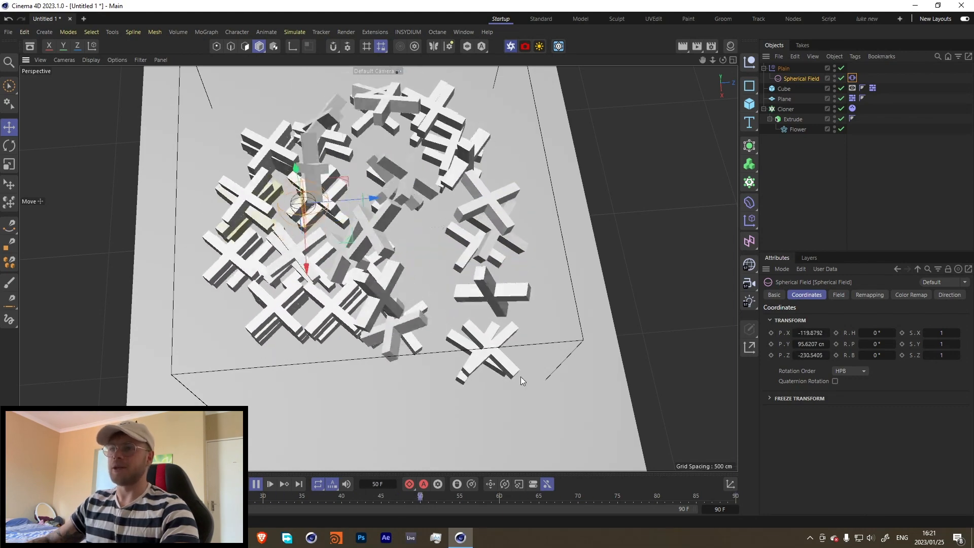
click(255, 485)
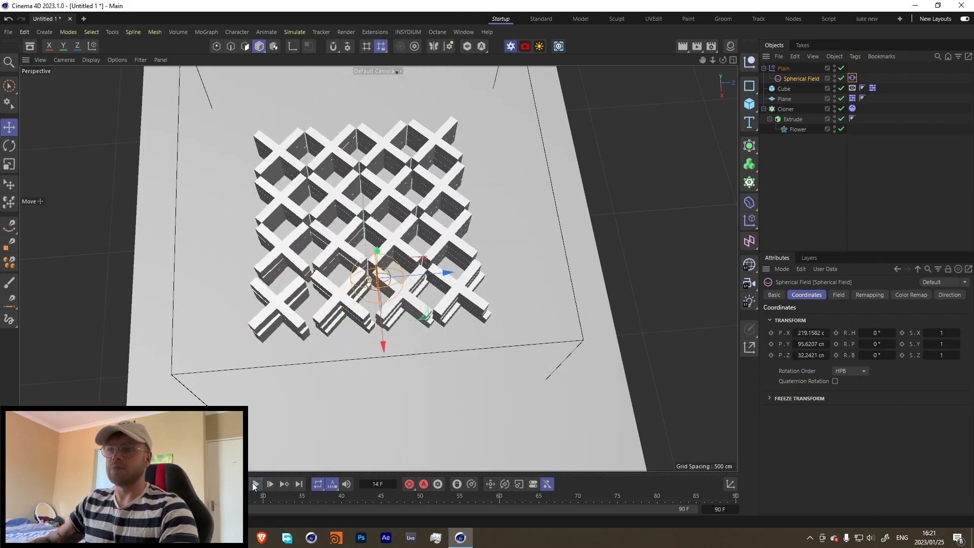
Increase the Cloner's grid count to 5 in X and 5 in Z.
click(790, 109)
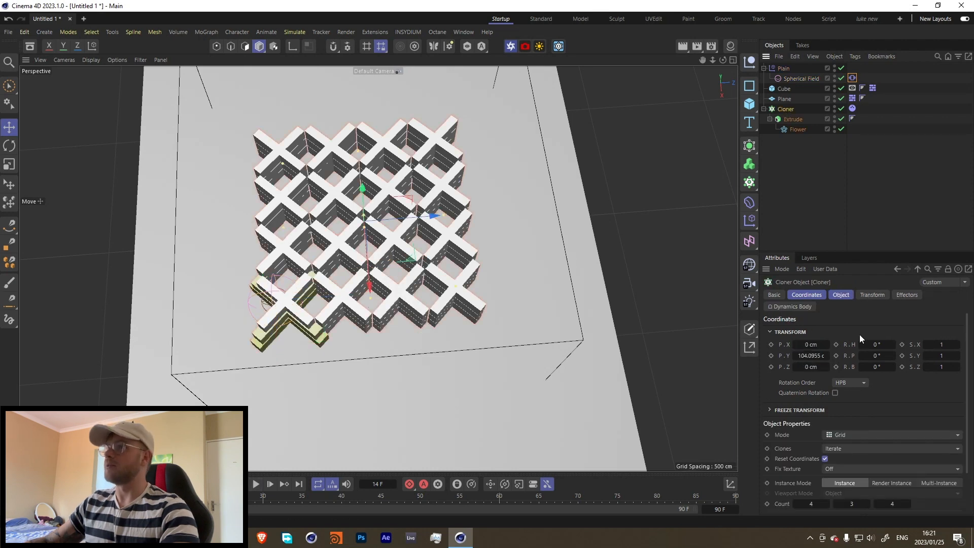
click(841, 299)
click(827, 398)
click(907, 400)
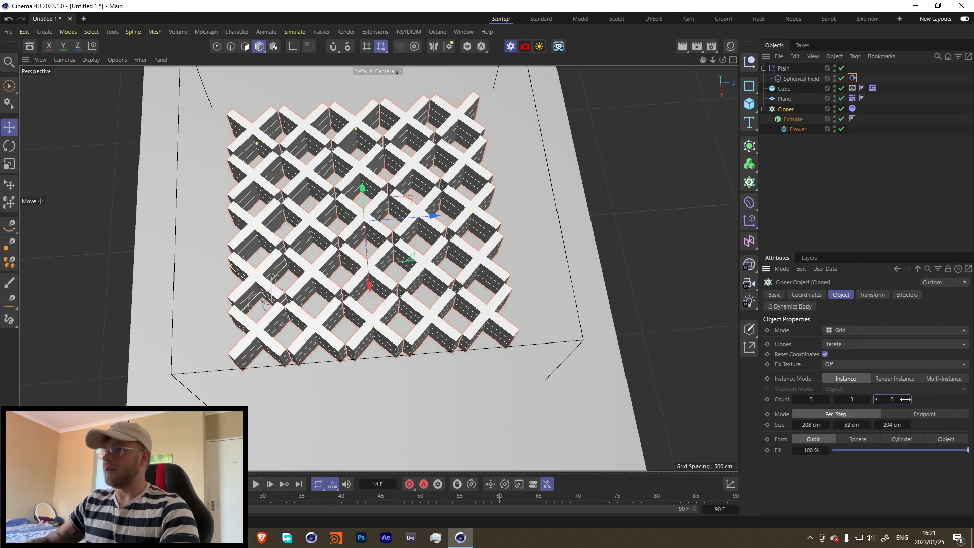
Play the simulation with the larger grid of crosses and stop it at frame 56.
click(255, 484)
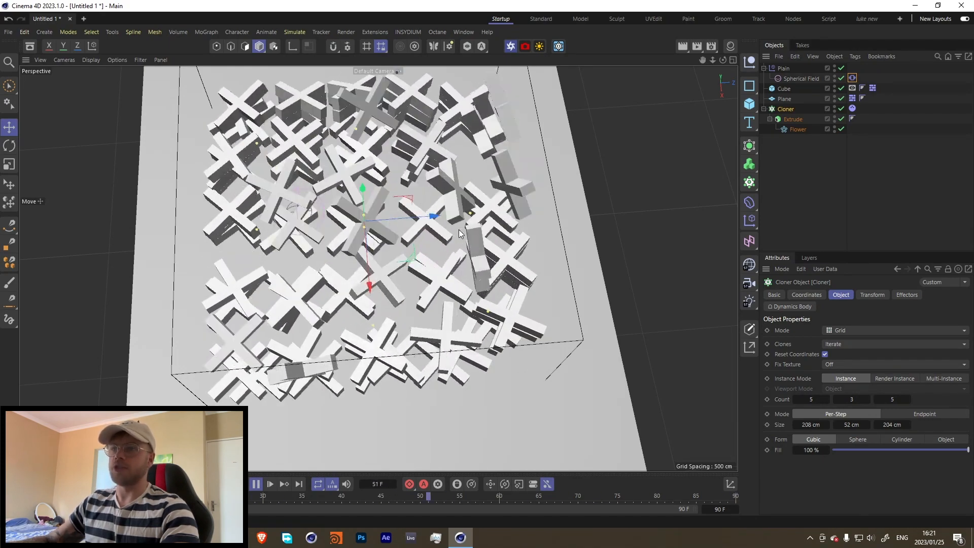
click(256, 485)
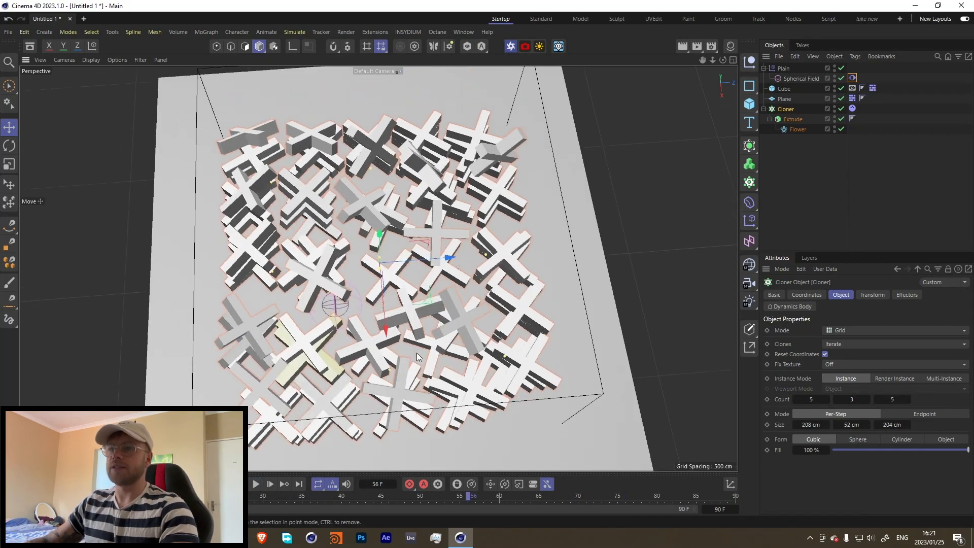
alt+drag(417, 355, 421, 304)
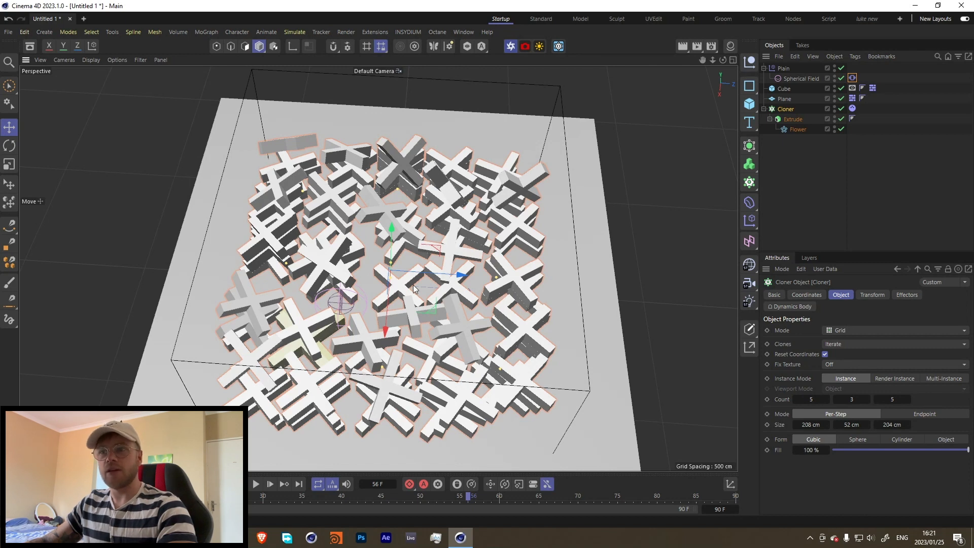
Dock the Octane Live Viewer beside the viewport, start rendering, and hide the Cube in both viewport and render.
key(shift+o)
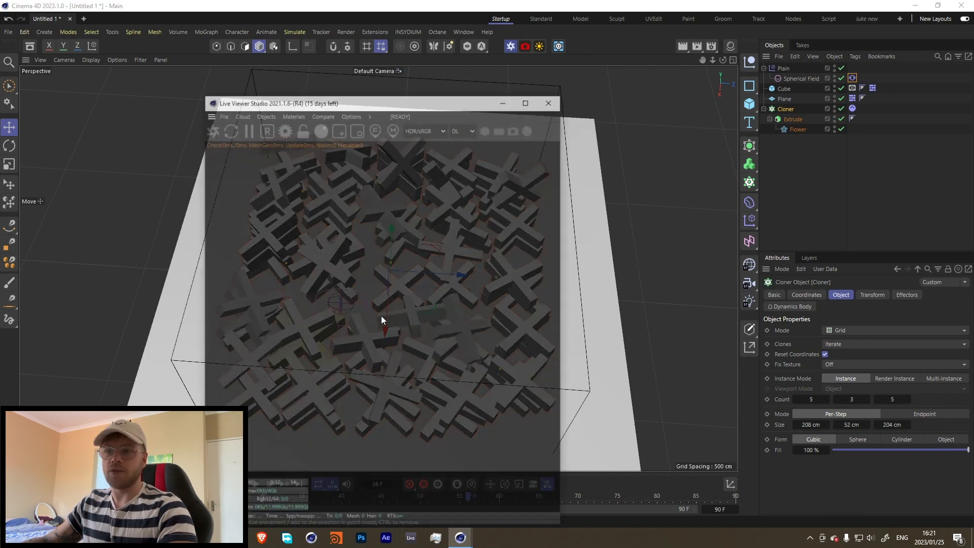
drag(208, 117, 55, 148)
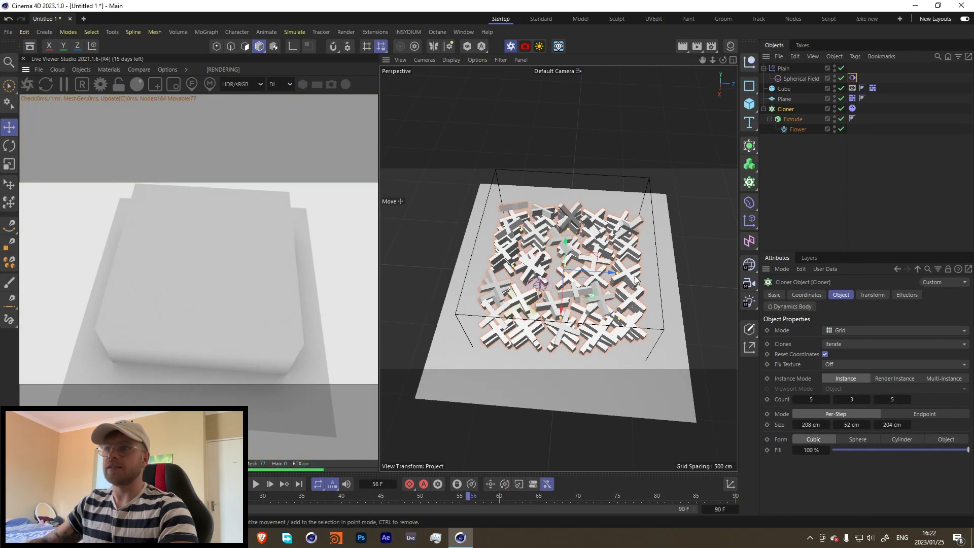
click(835, 86)
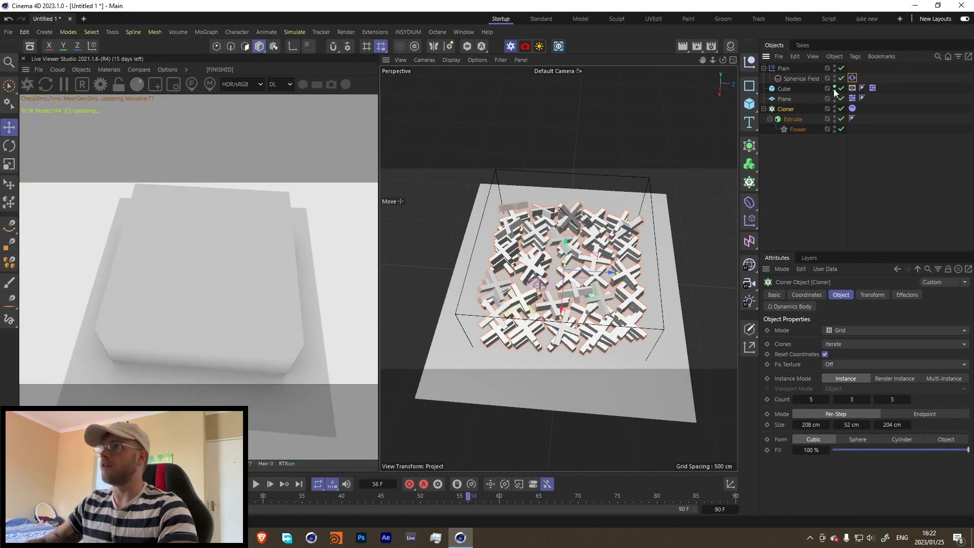
alt+drag(571, 244, 565, 295)
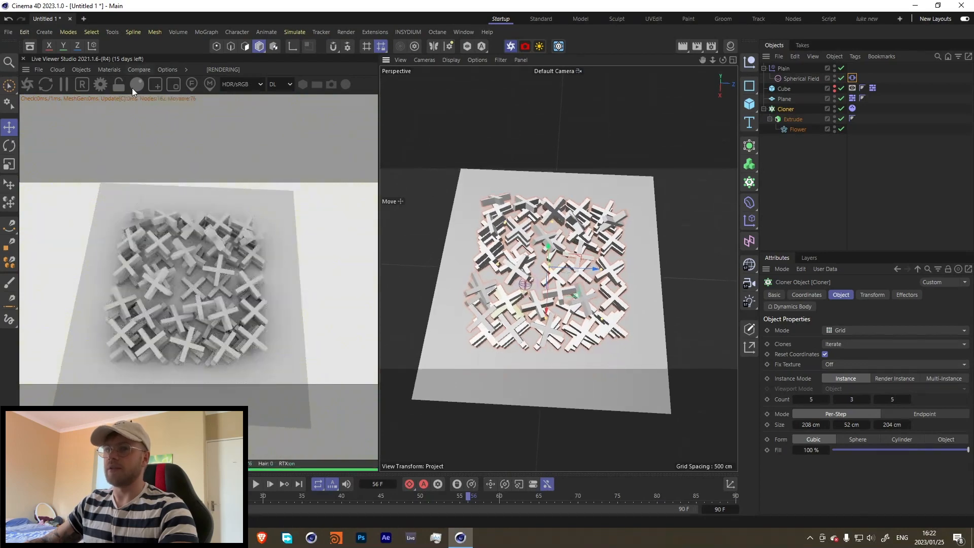
Create an Octane diffuse material and apply it to the Cloner.
click(109, 70)
mouse_move(128, 122)
click(230, 124)
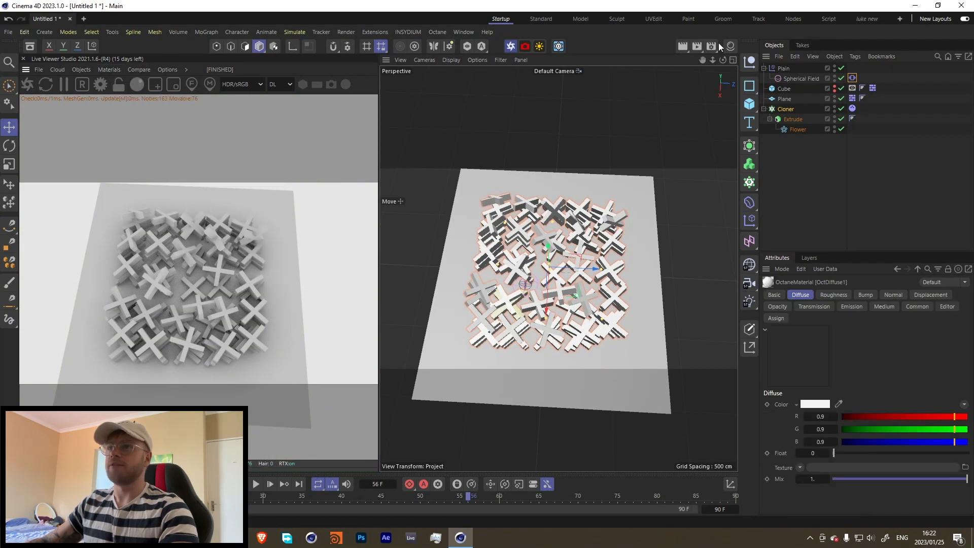
click(730, 46)
drag(708, 93, 786, 109)
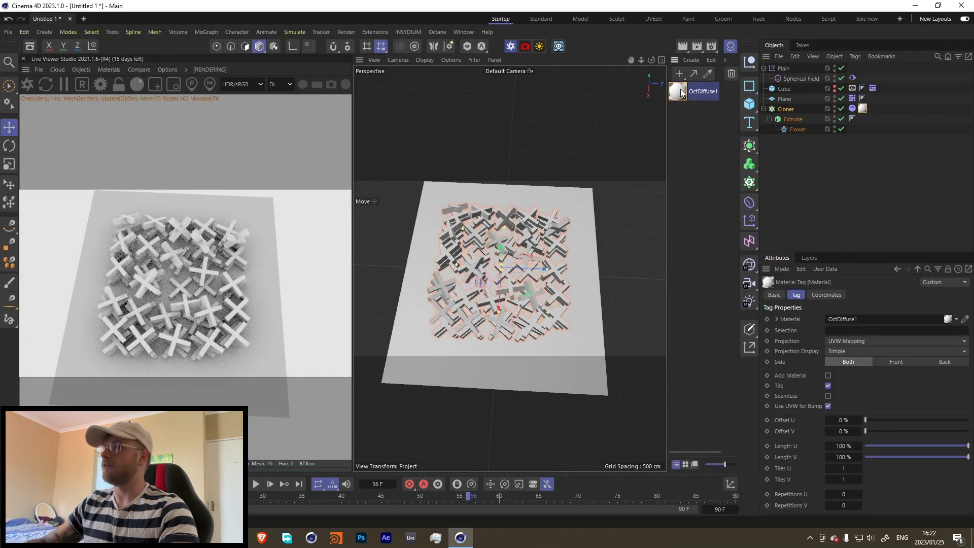
Connect a Random Color node to the Diffuse channel of OctDiffuse1 in the Octane Node Editor.
double_click(678, 92)
click(662, 215)
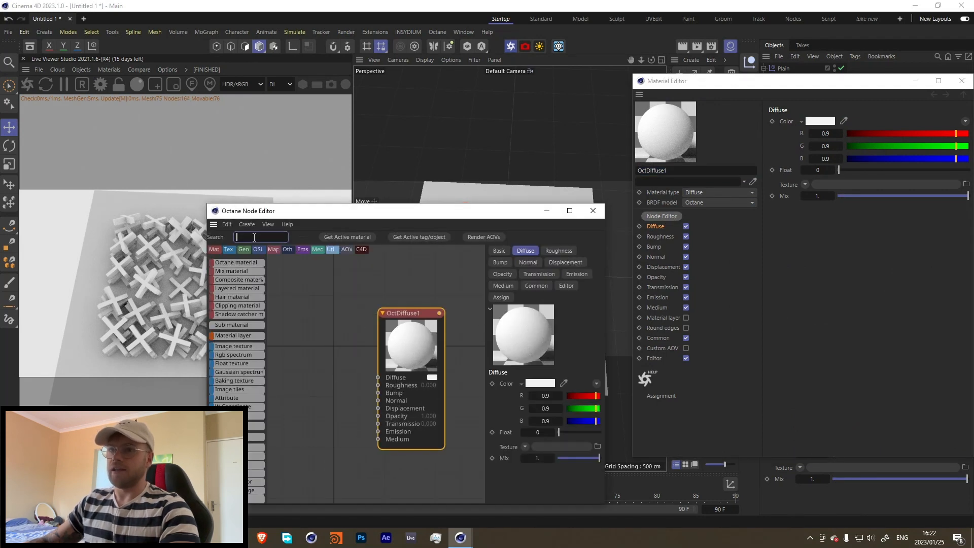
text(ra)
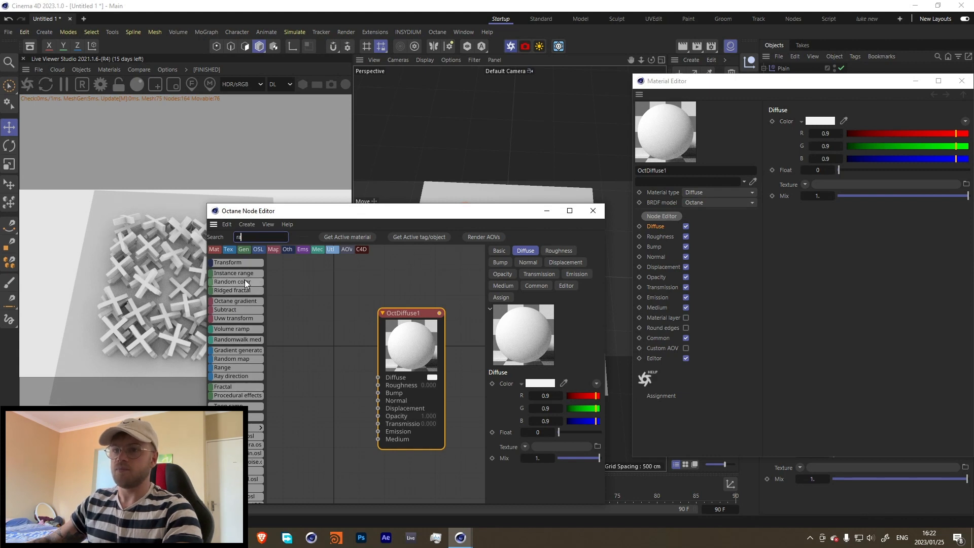
drag(245, 283, 378, 377)
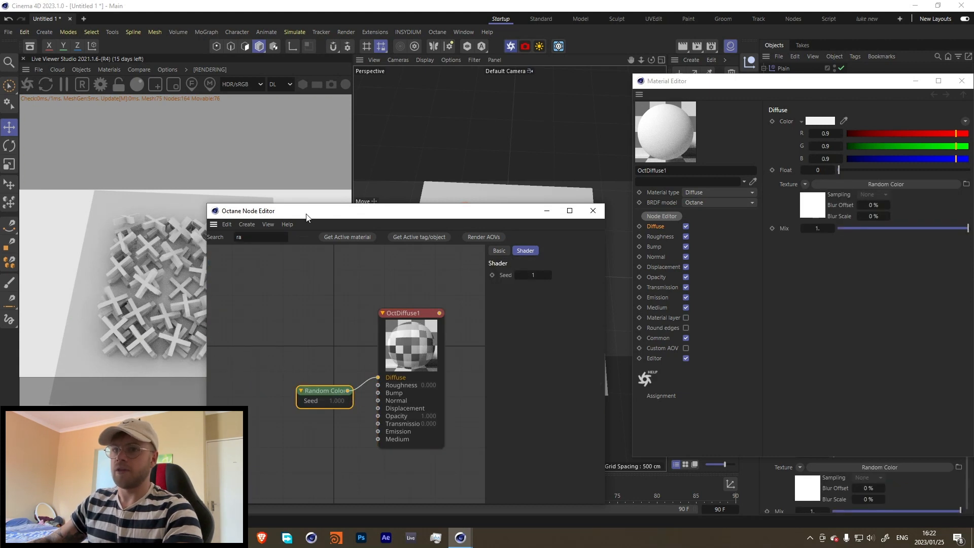
drag(307, 218, 464, 184)
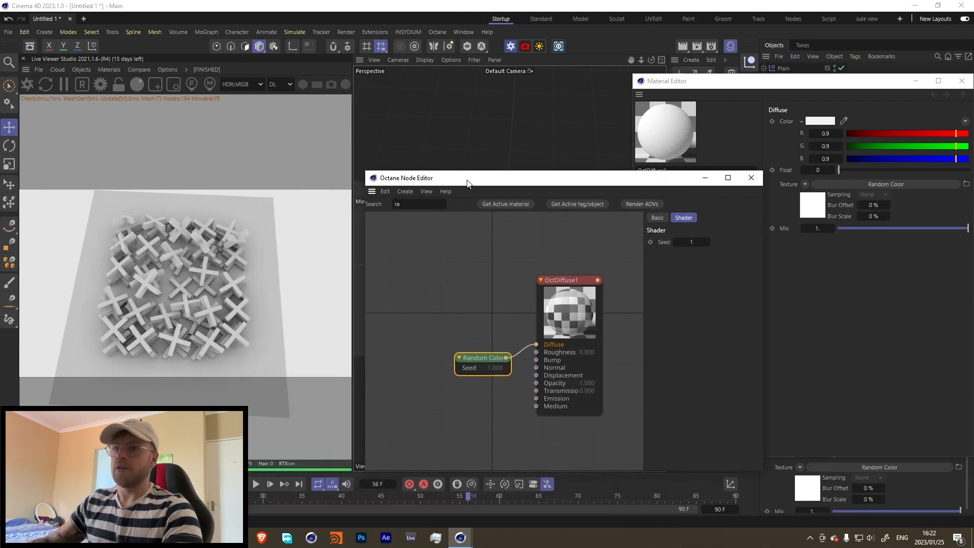
Raise the Random Color node's seed to 6 and check the colour variation in the render.
click(707, 243)
click(708, 242)
click(707, 243)
click(708, 243)
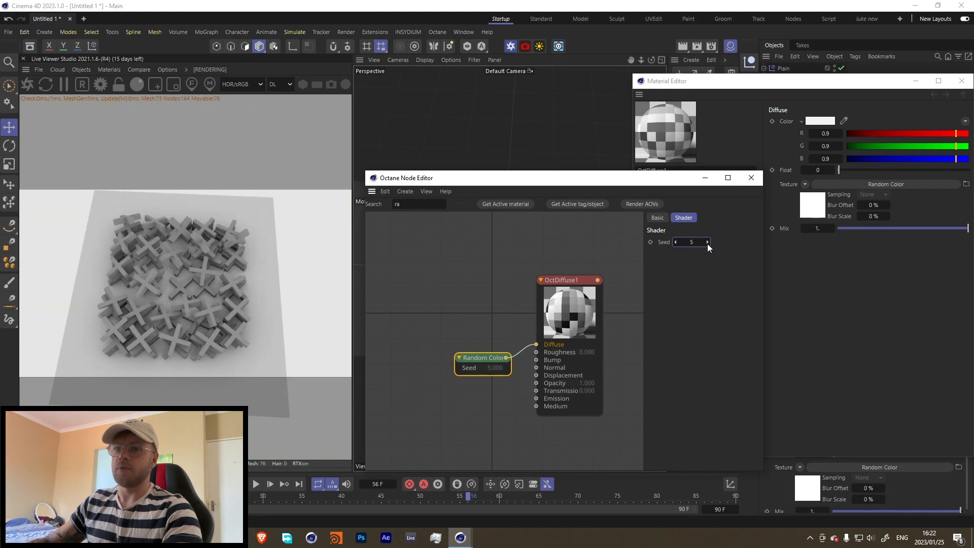
click(708, 243)
mouse_move(388, 254)
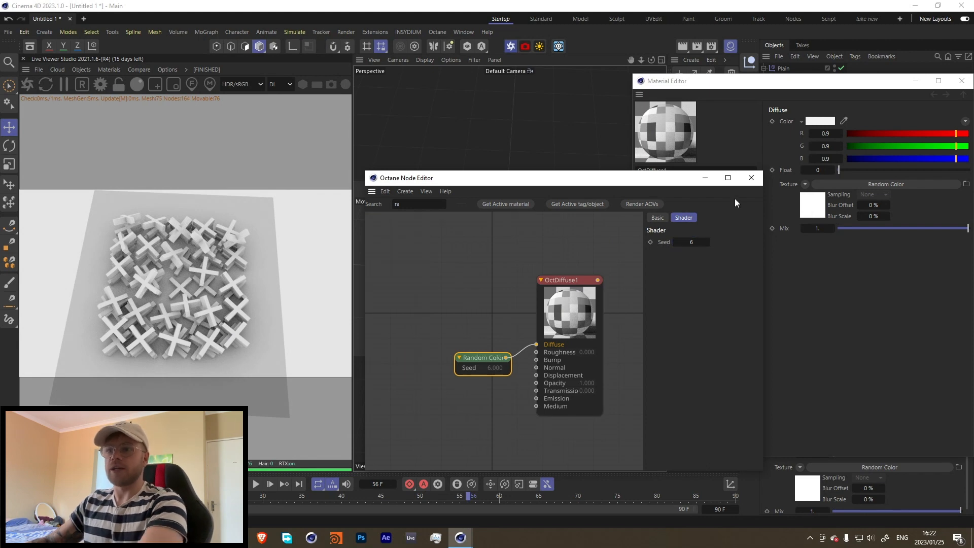
Delete the Random Color node from the material and close the Node Editor and Material Editor.
key(Delete)
click(753, 181)
click(957, 77)
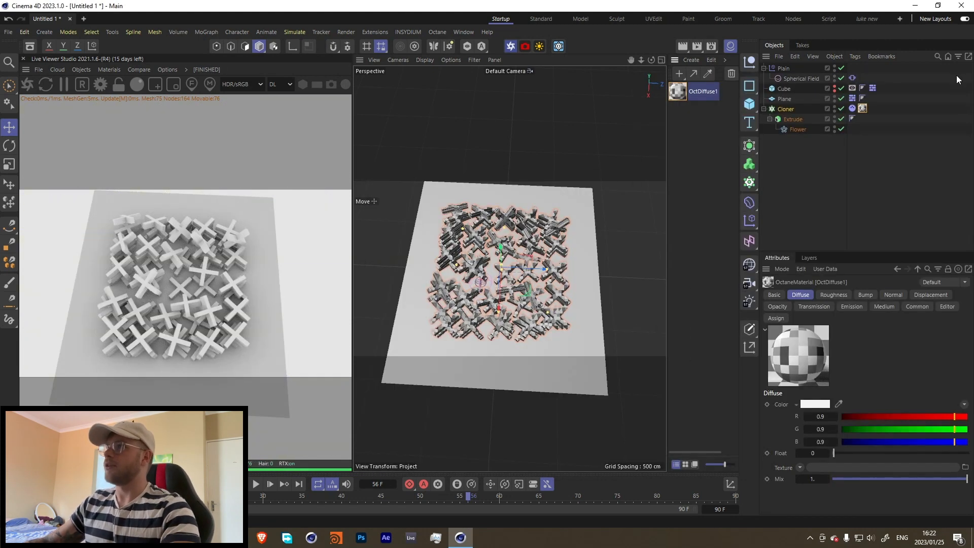
Remove the OctDiffuse1 material tag from the Cloner.
click(794, 111)
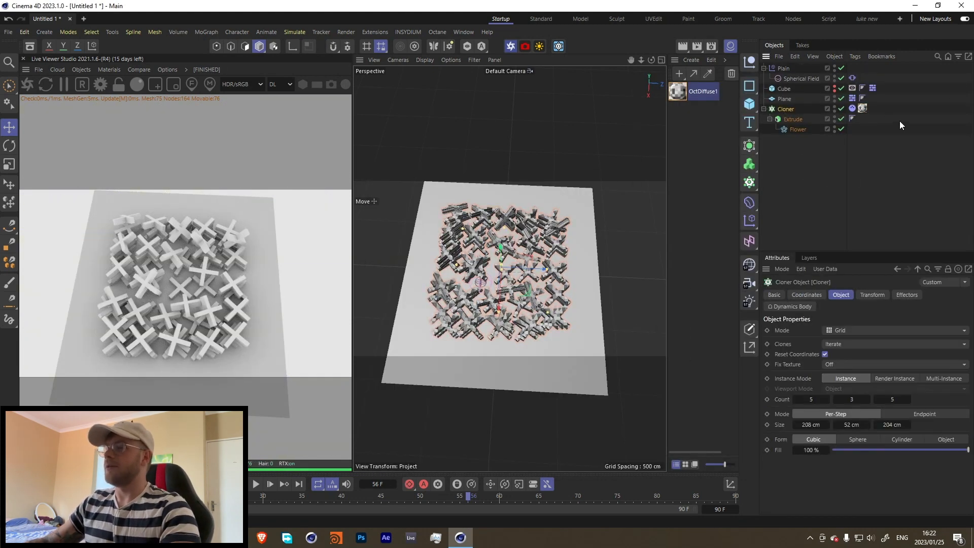
click(863, 109)
key(Delete)
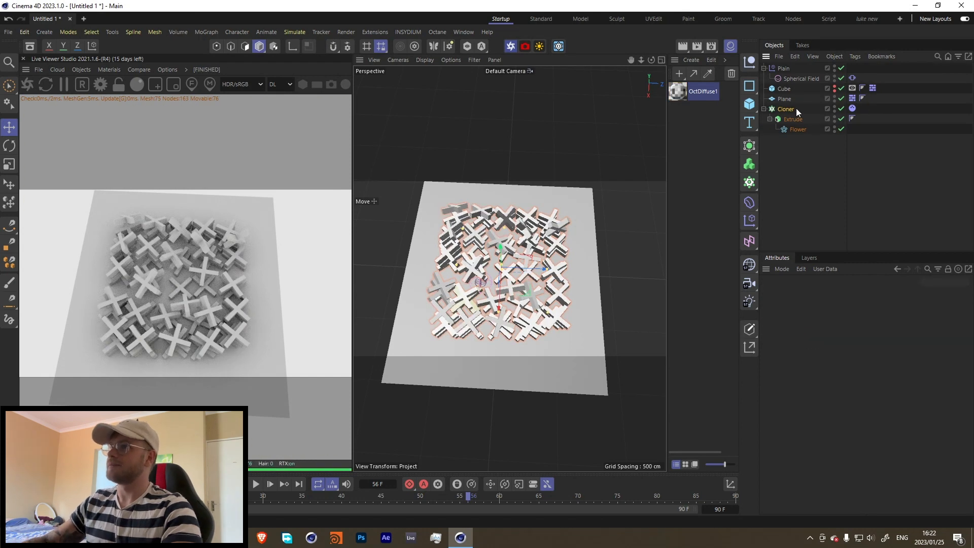
Add a Random effector to the Cloner.
click(794, 109)
click(208, 31)
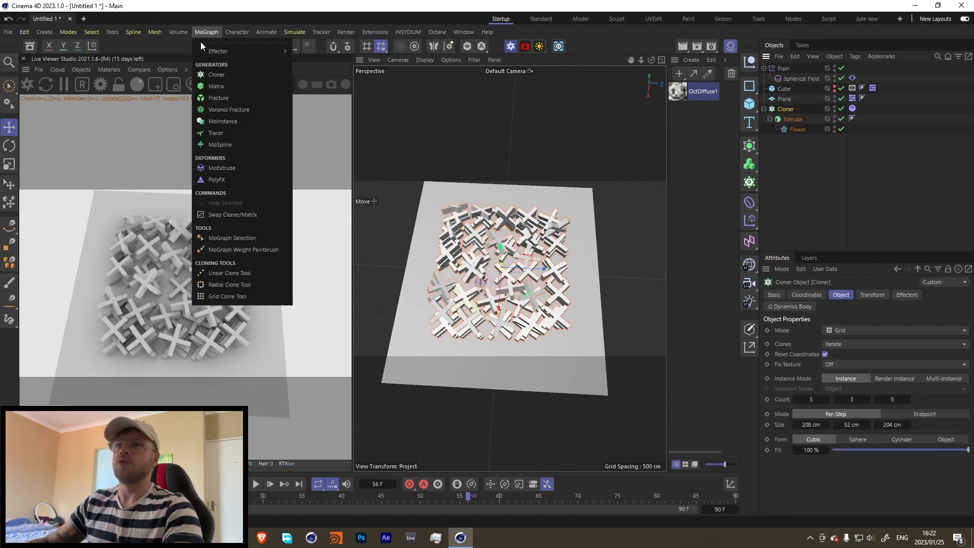
mouse_move(239, 51)
click(311, 129)
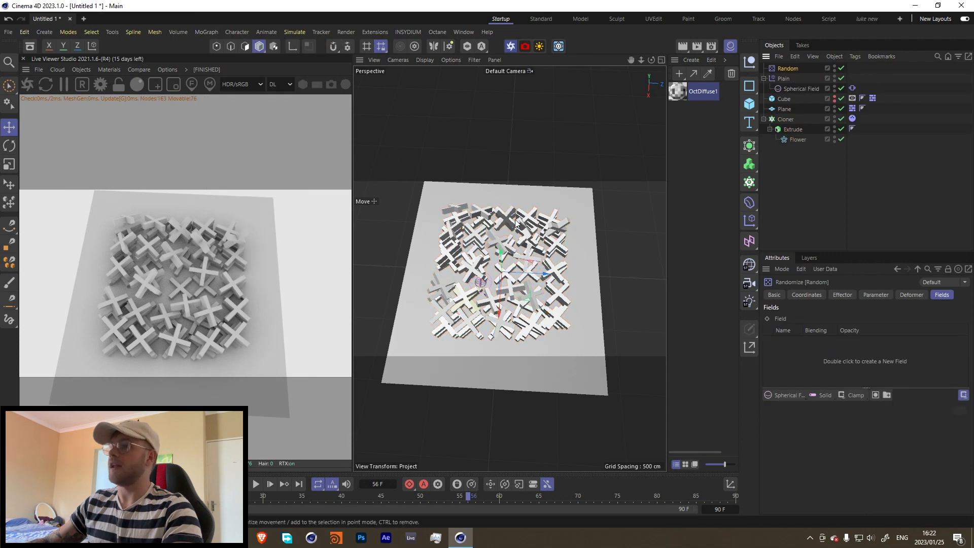
Disable the Random effector's Position parameter and set its Color Mode to Effector Color.
click(876, 294)
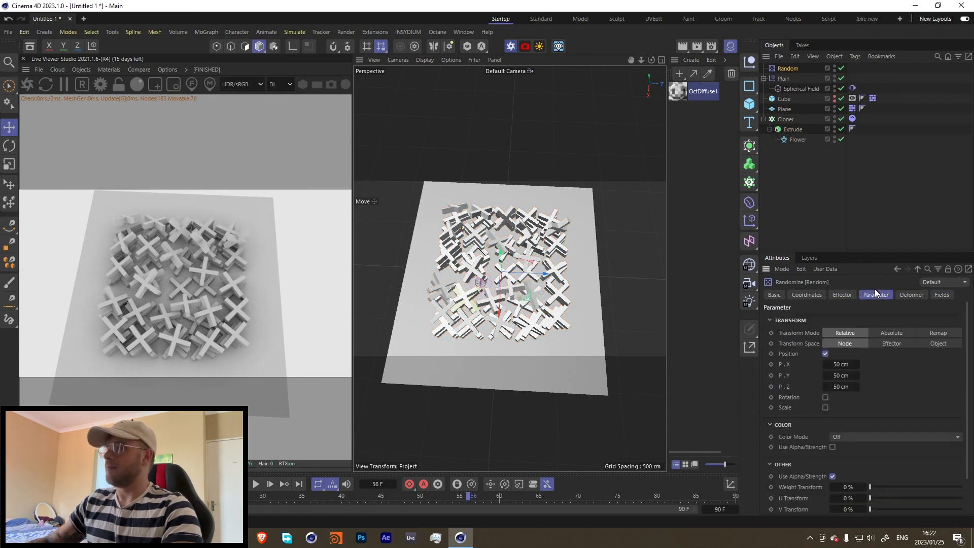
click(826, 354)
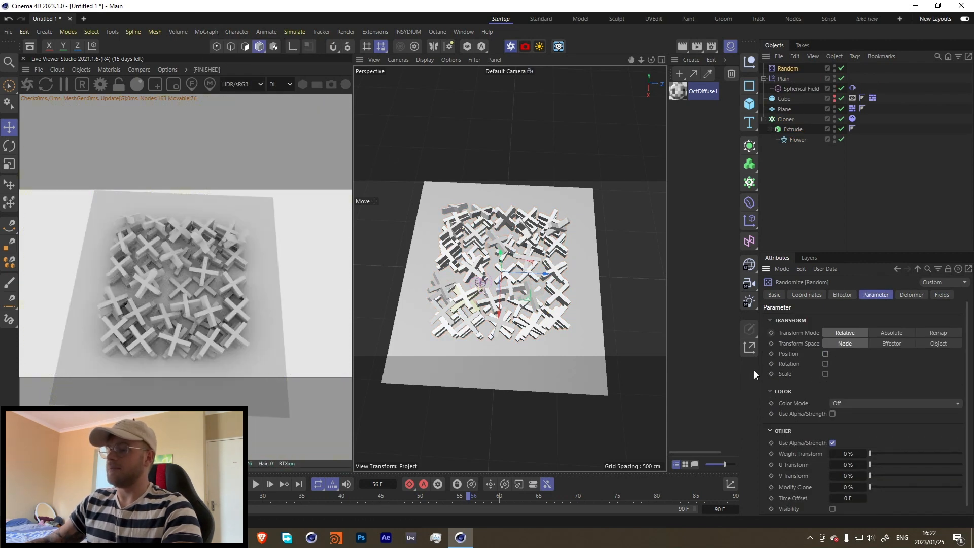
click(845, 404)
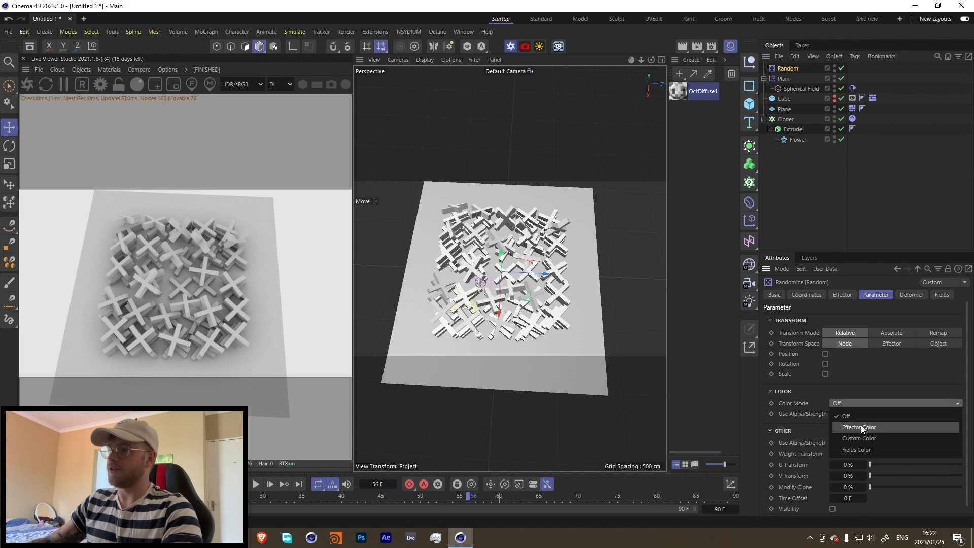
click(871, 428)
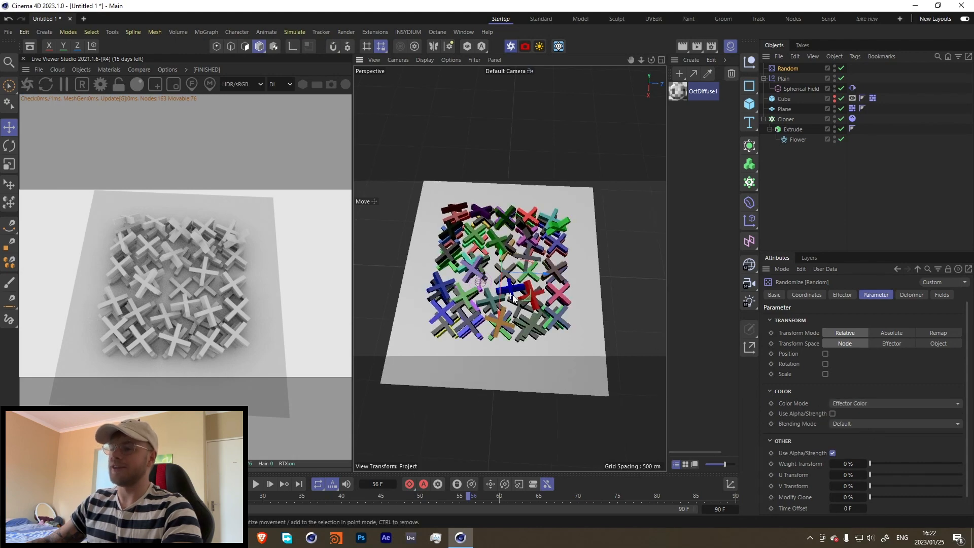
Assign the OctDiffuse1 material to the Cloner and open the material in the Octane Node Editor.
scroll(544, 290, up, 3)
click(213, 484)
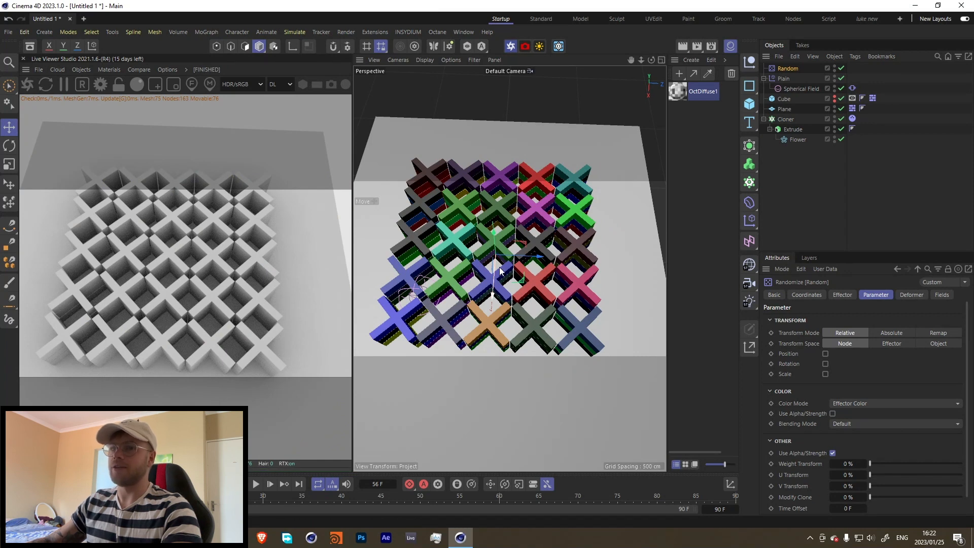
double_click(676, 93)
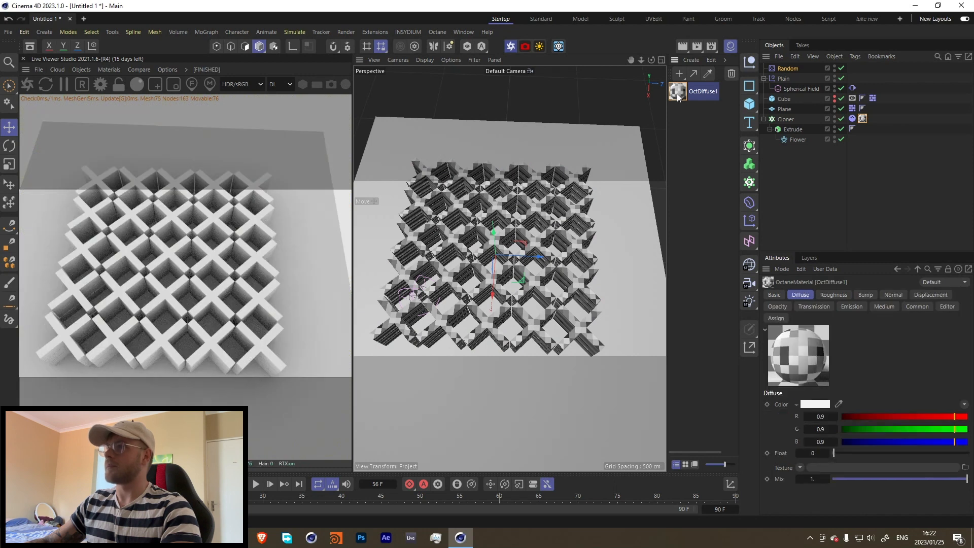
click(662, 222)
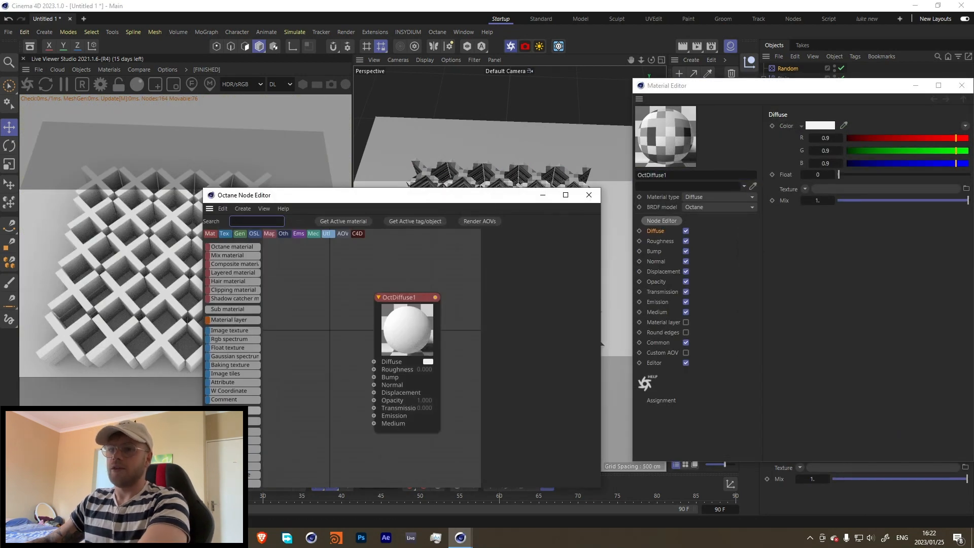
Add an Mg color shader node to OctDiffuse1, connect it to Diffuse, and move the Node Editor clear of the render.
scroll(234, 412, down, 6)
scroll(248, 406, down, 6)
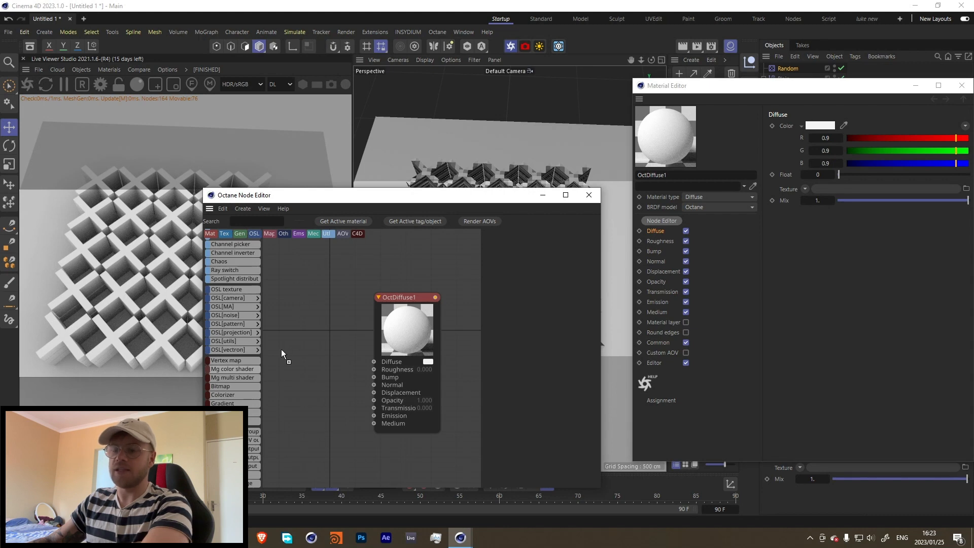
drag(282, 354, 374, 362)
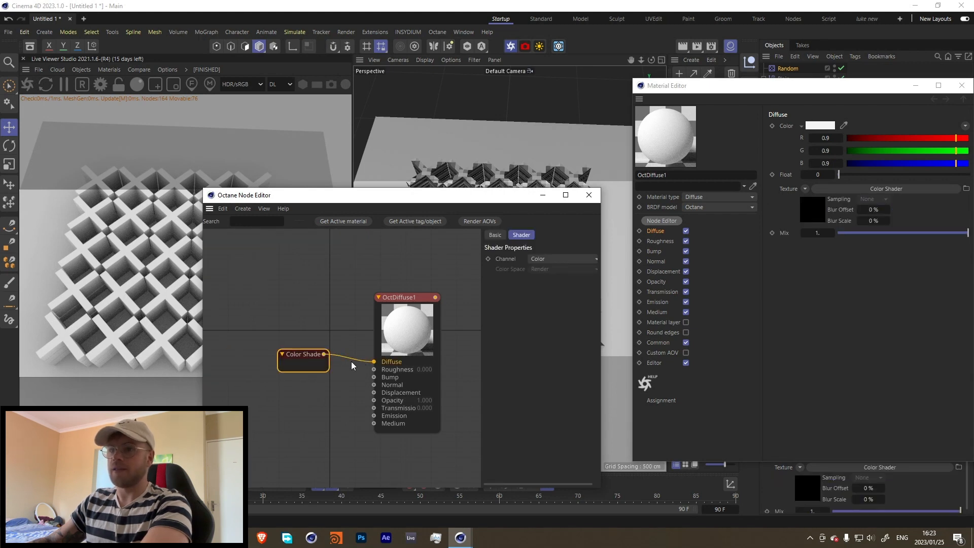
drag(361, 196, 604, 163)
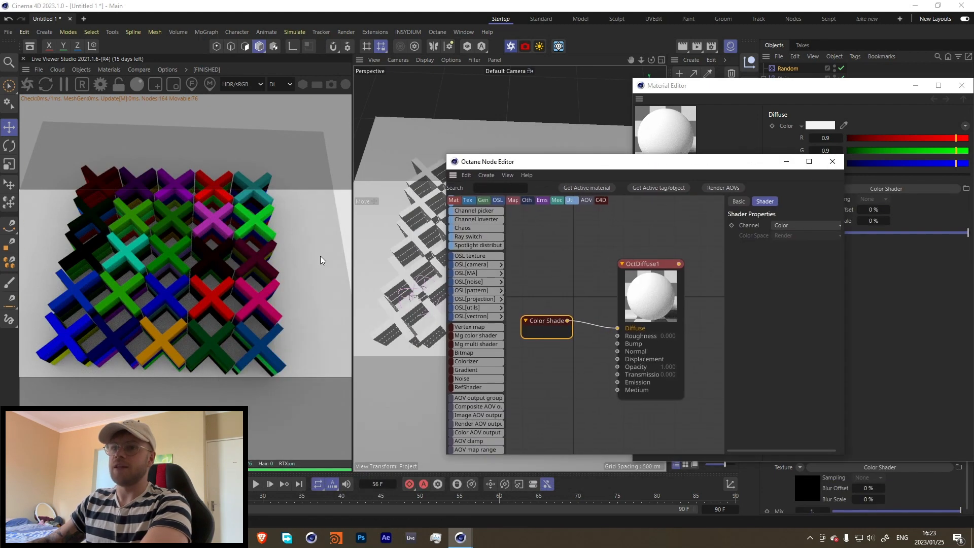
drag(495, 163, 629, 154)
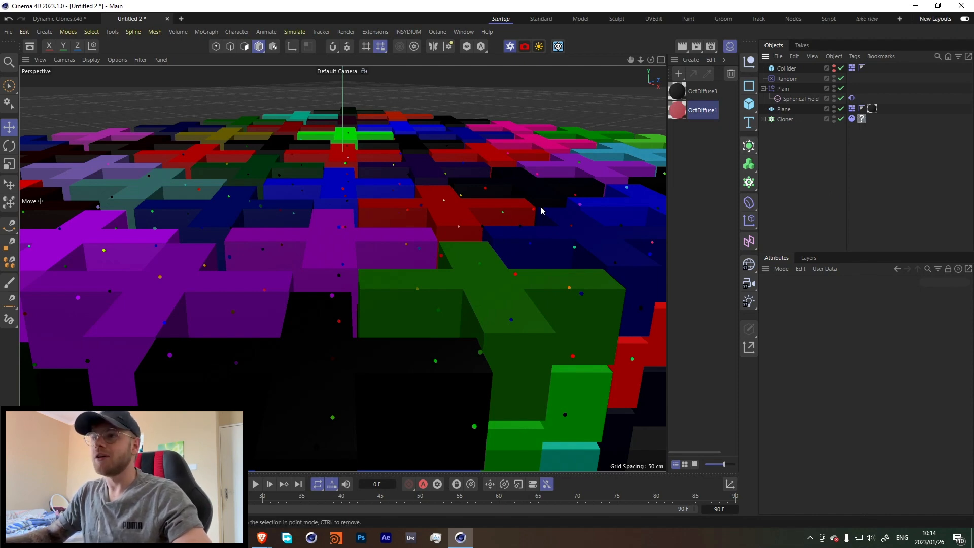
Open the Octane Live Viewer for the Untitled 2 scene, dock it beside the viewport, and start rendering the crosses.
click(510, 47)
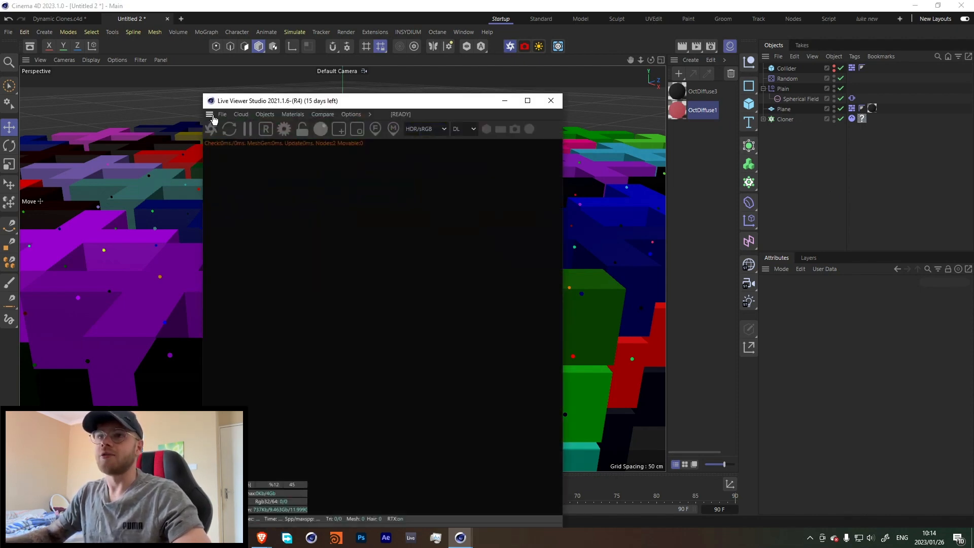
drag(210, 115, 30, 167)
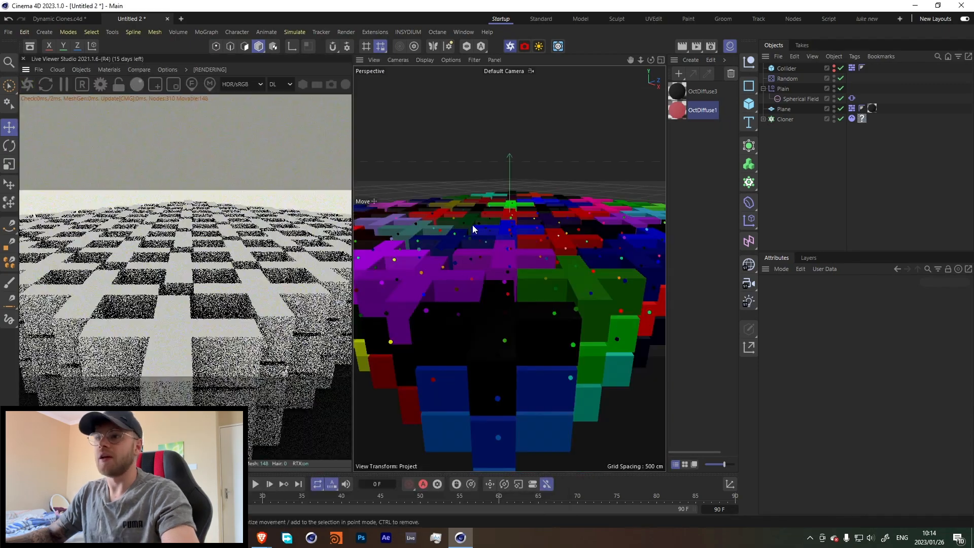
alt+drag(467, 282, 479, 265)
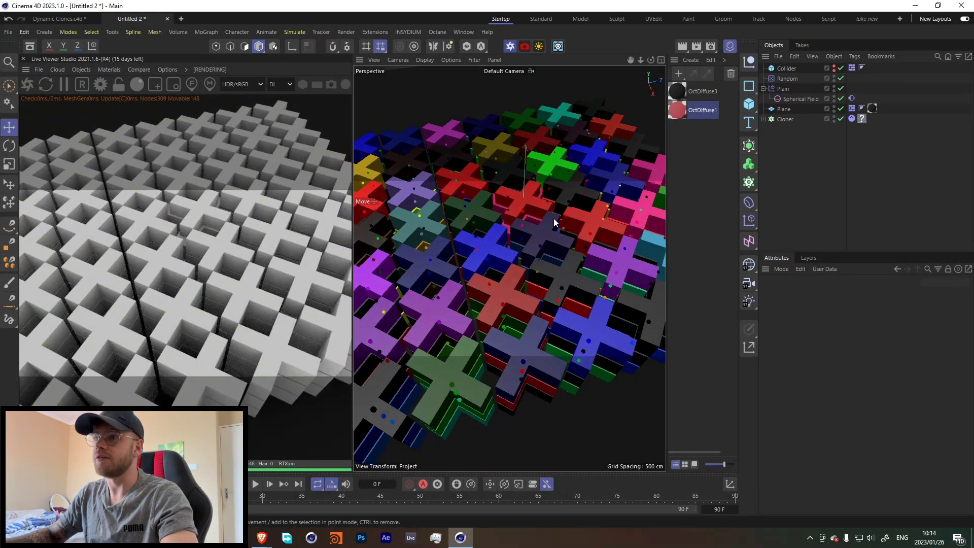
scroll(502, 204, down, 3)
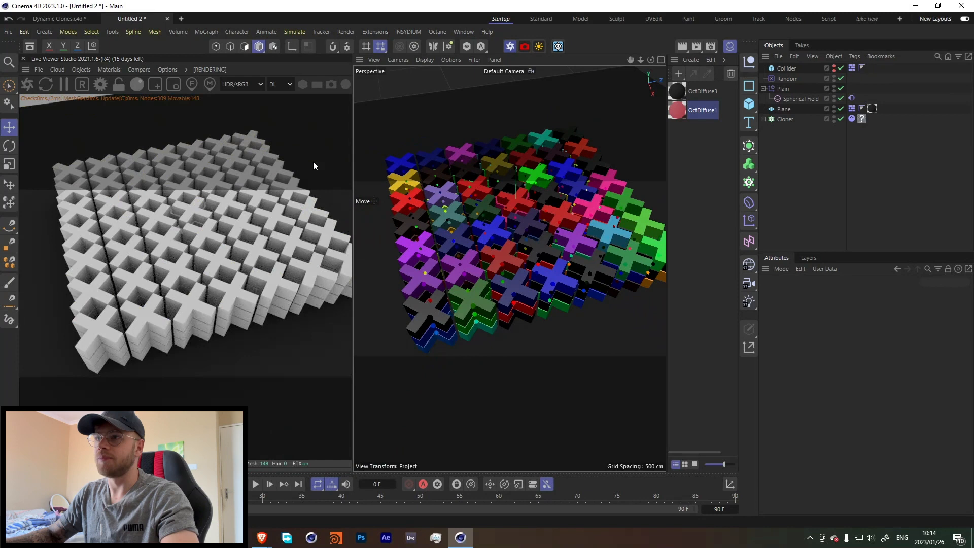
Create an Octane Diffuse material and assign it to the Cloner in place of its missing material.
click(116, 70)
mouse_move(131, 120)
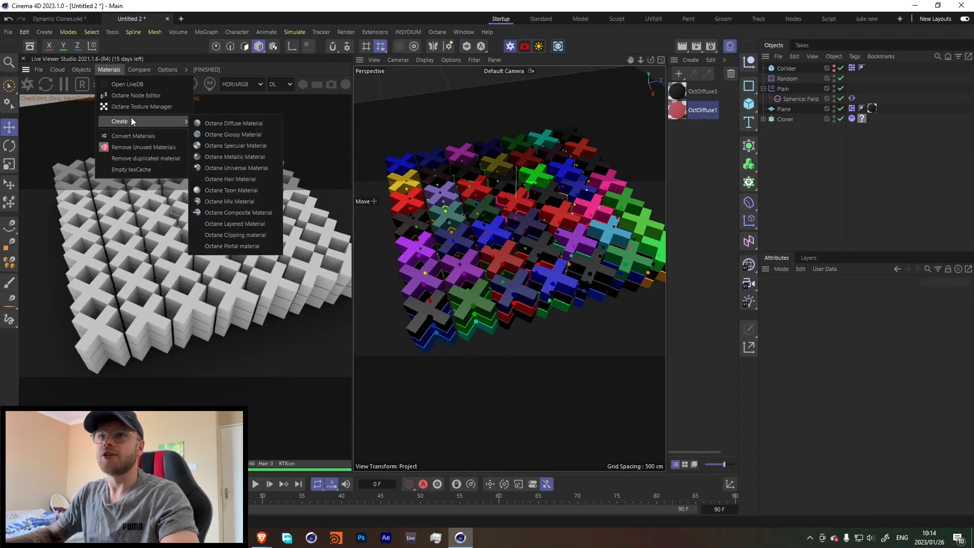
click(240, 123)
click(710, 178)
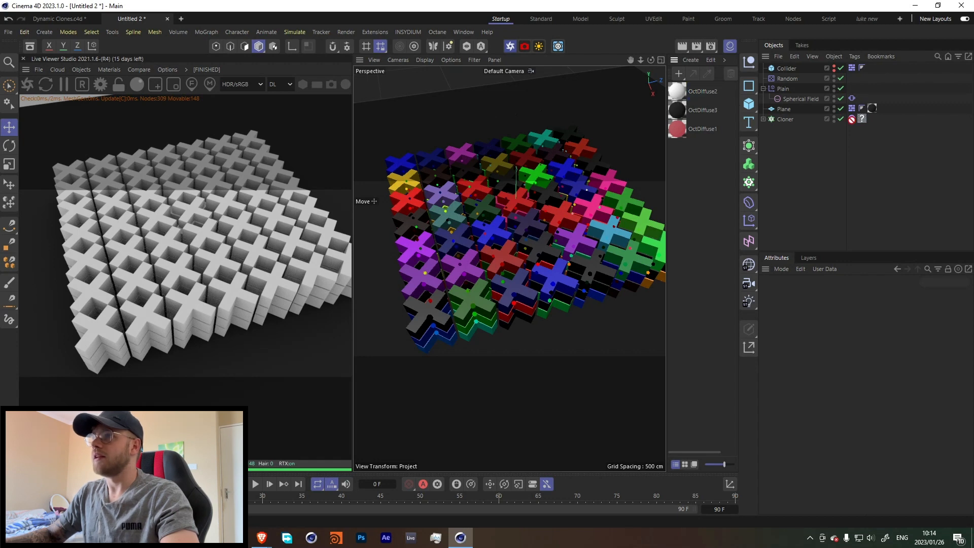
drag(864, 124, 862, 120)
Add an Mg color shader node to OctDiffuse2 and connect it to both Diffuse and Transmission.
double_click(677, 92)
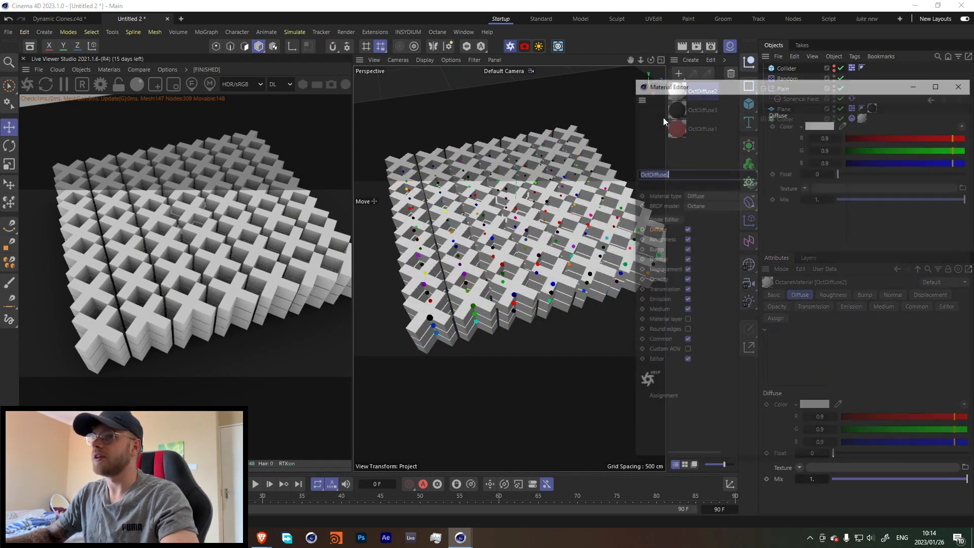
click(650, 220)
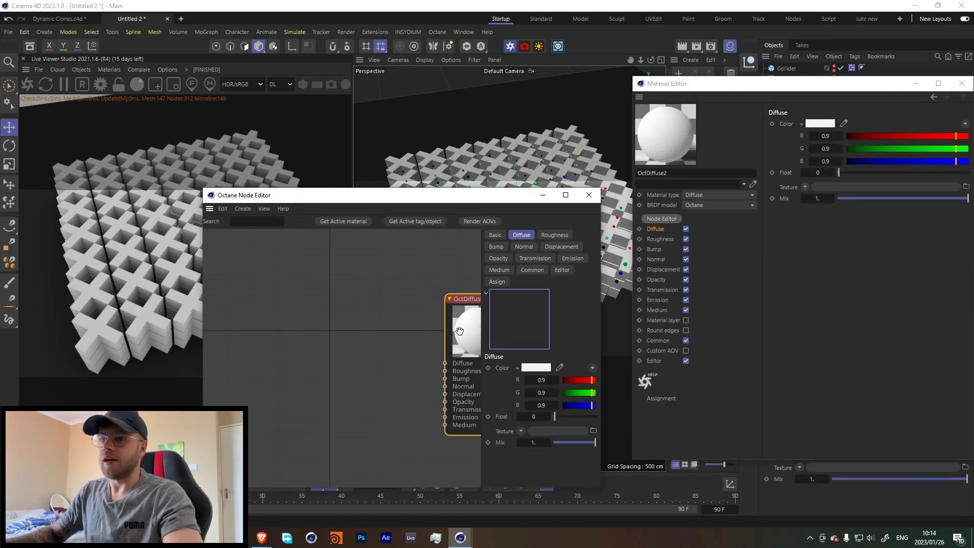
scroll(232, 386, down, 10)
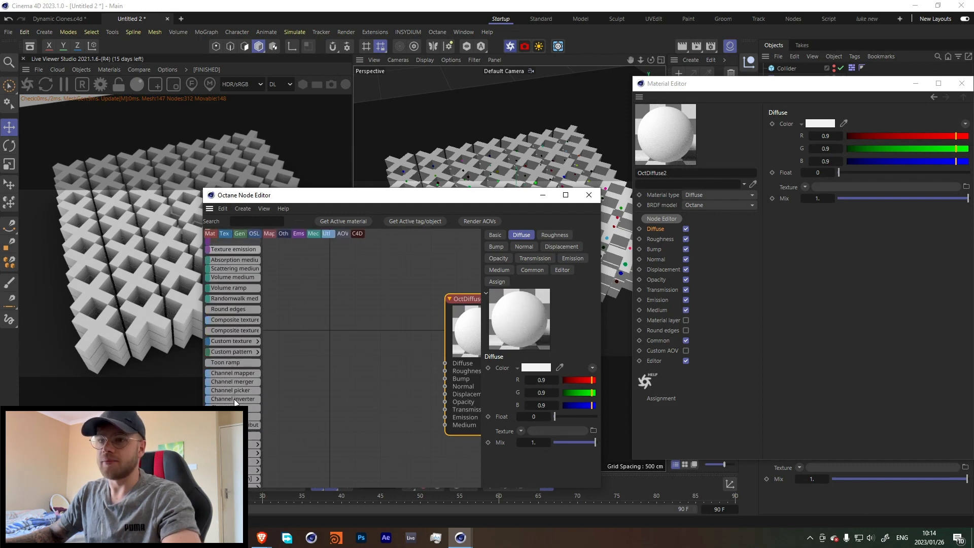
drag(340, 339, 445, 363)
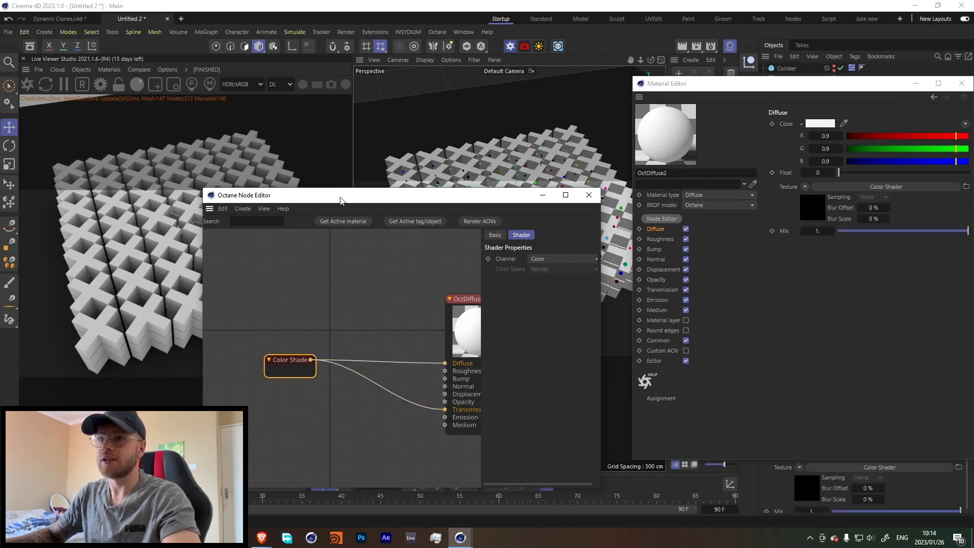
Close the Material Editor, move the Node Editor clear of the Live Viewer, and restart the render.
drag(340, 199, 476, 180)
drag(414, 347, 404, 333)
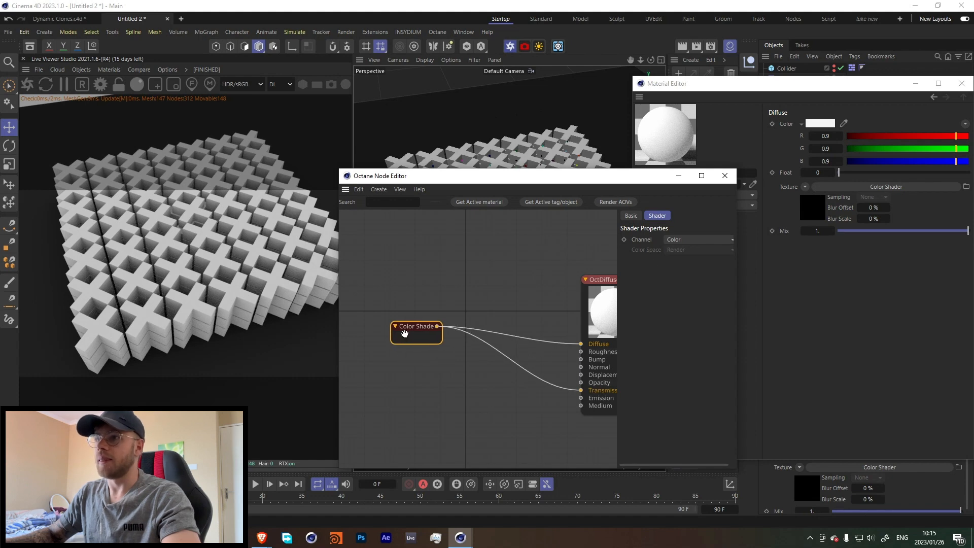
click(961, 83)
drag(551, 179, 635, 121)
click(525, 321)
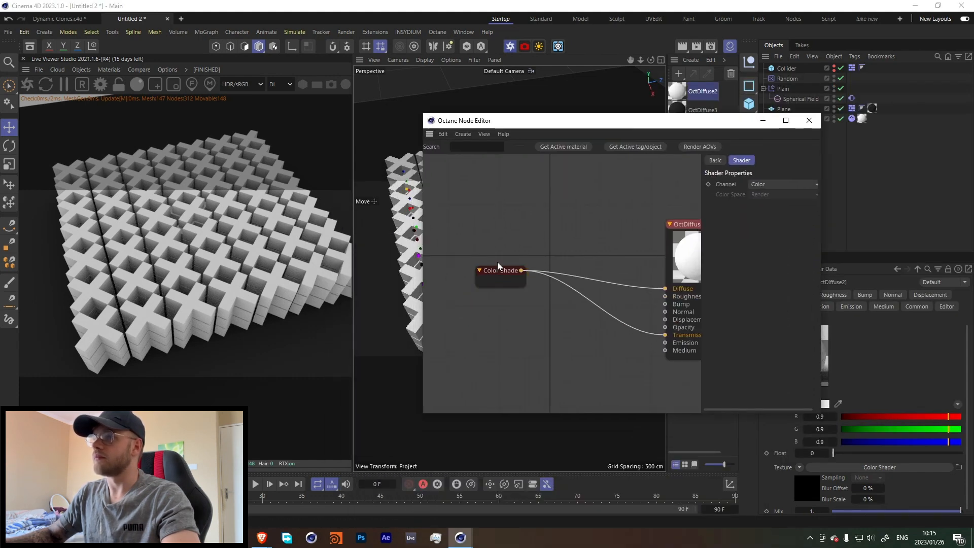
click(494, 276)
click(502, 234)
mouse_move(473, 260)
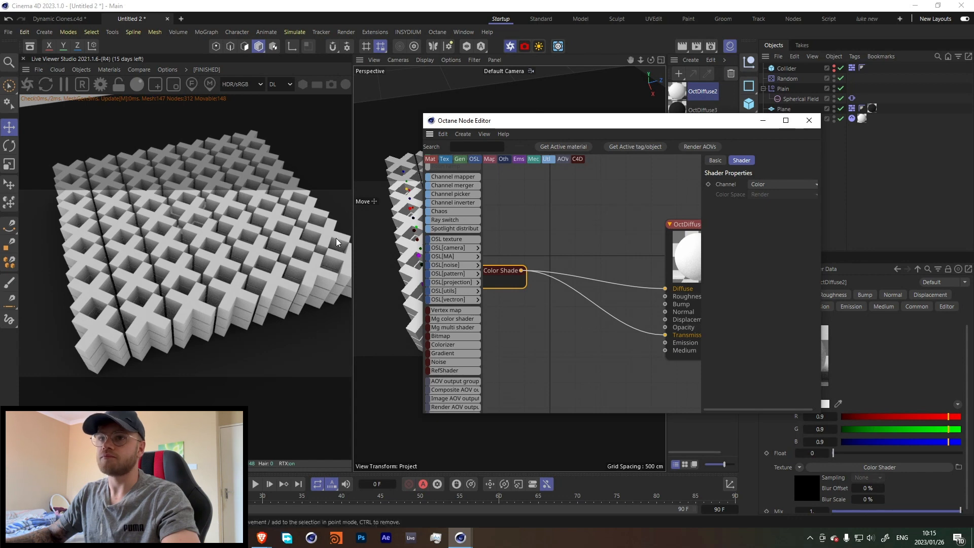
click(28, 86)
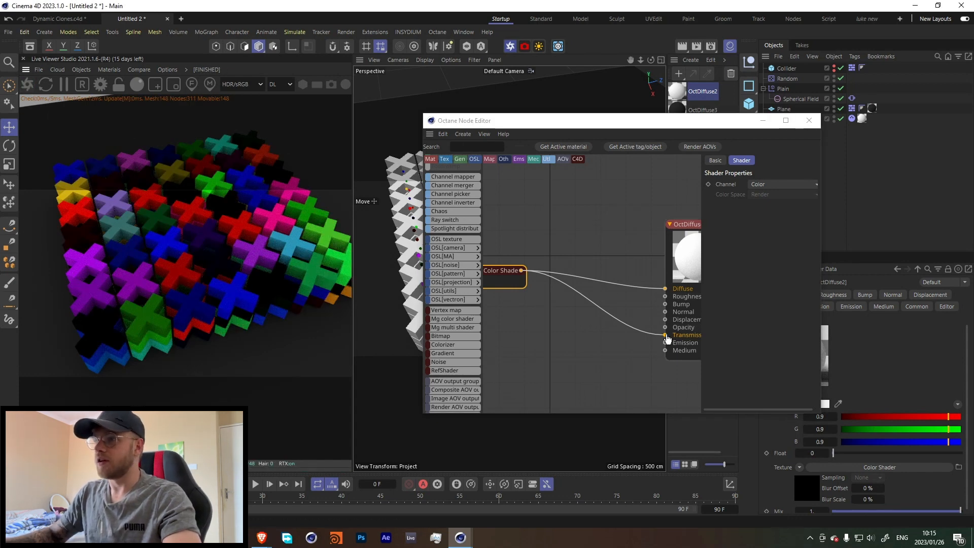
Disconnect the color shader from Transmission and insert an Octane gradient node between the color shader and Diffuse.
drag(666, 335, 458, 301)
scroll(443, 321, up, 8)
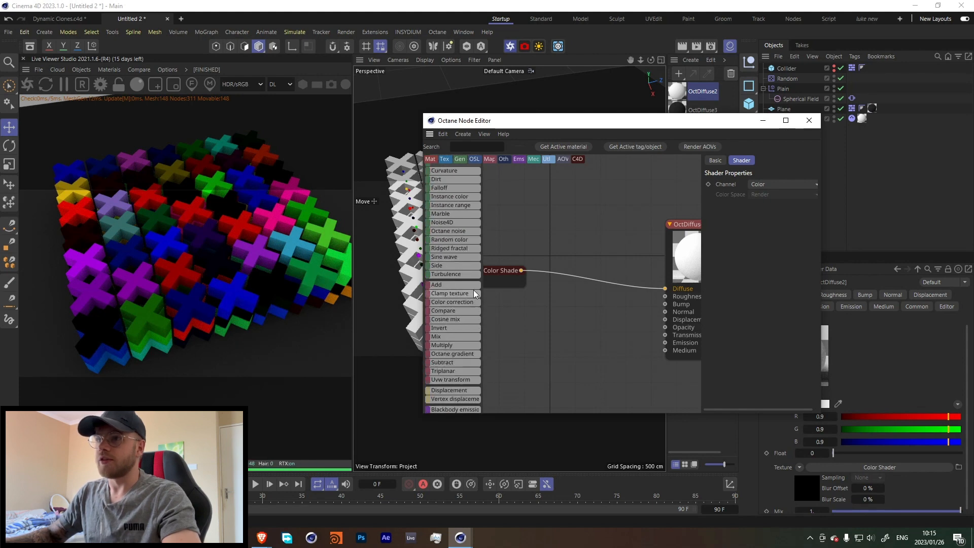
drag(444, 355, 588, 278)
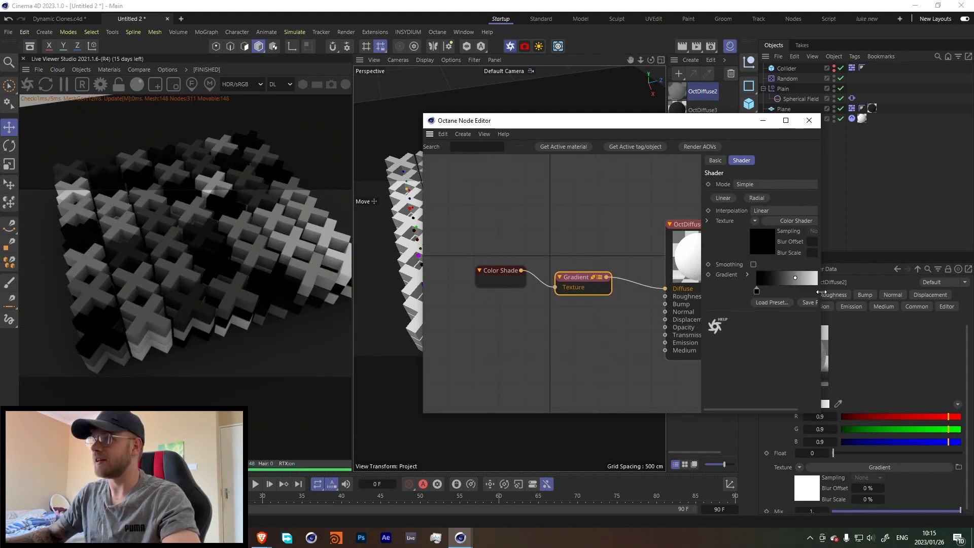
drag(820, 293, 896, 292)
drag(701, 122, 590, 83)
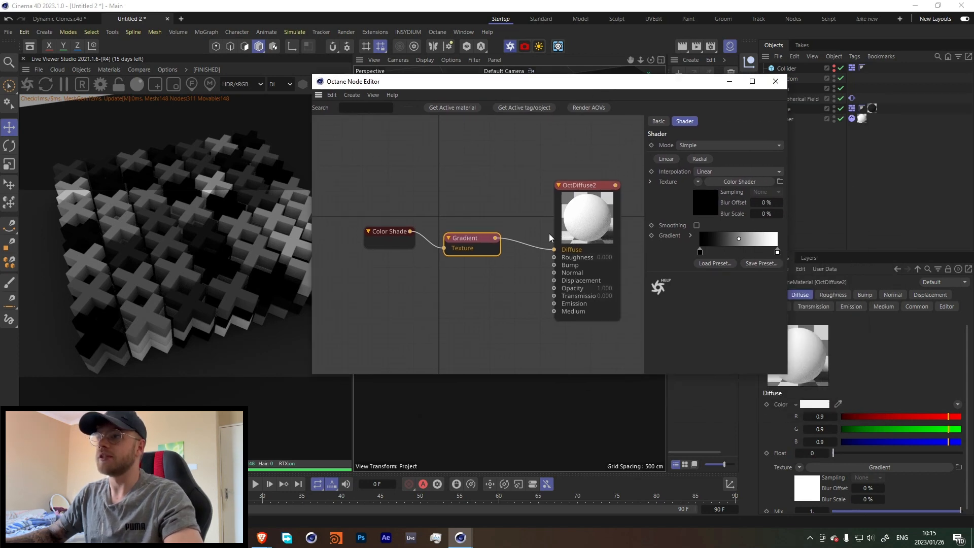
Switch to the Coolors trending palettes in the browser and copy the darkest red of the red-to-pink palette.
key(alt+Tab)
key(alt+Tab)
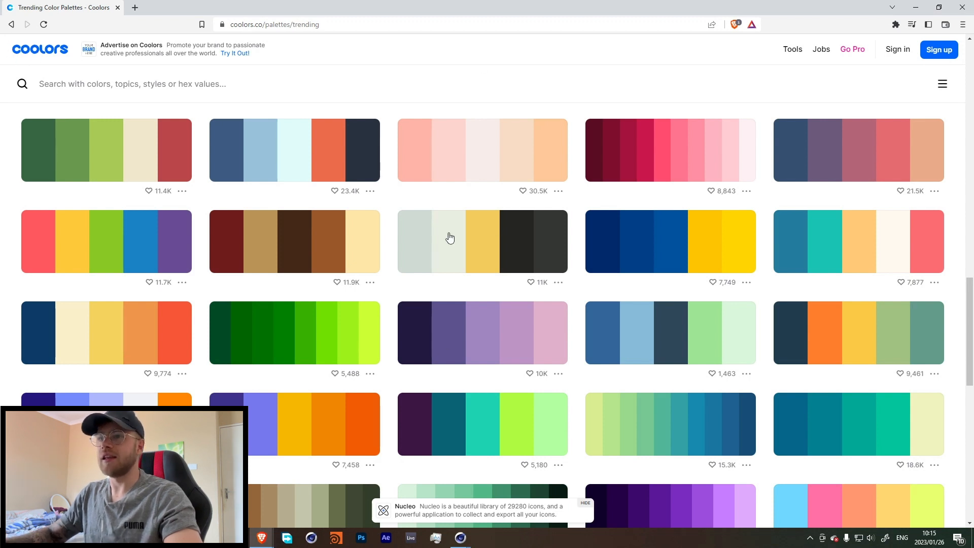
scroll(574, 235, up, 2)
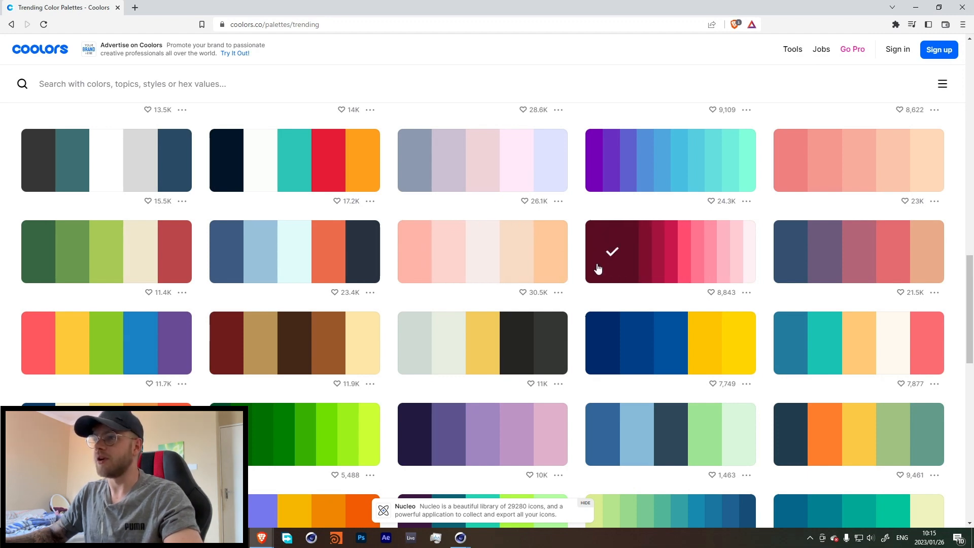
Return to Cinema 4D and set the gradient's black knot to the copied dark red hex colour.
key(alt+Tab)
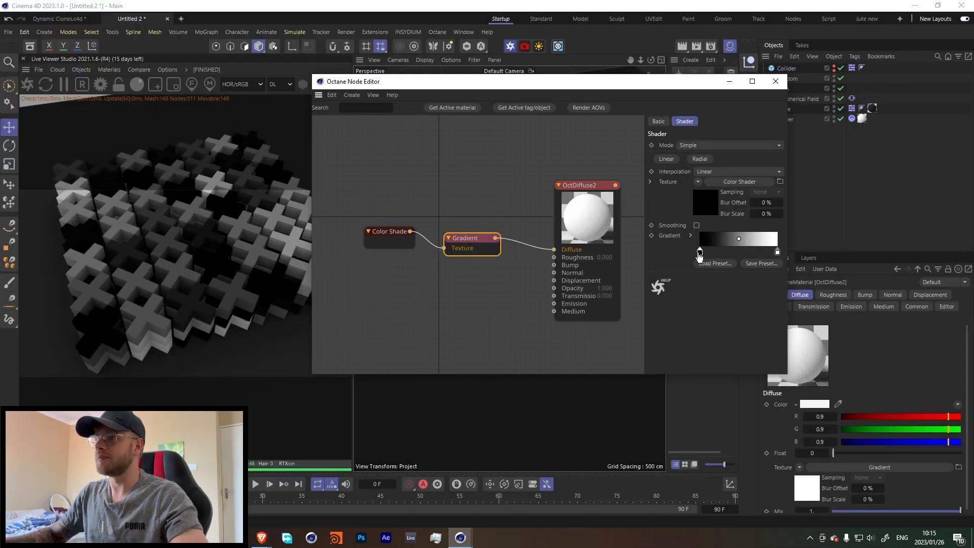
double_click(700, 252)
click(717, 259)
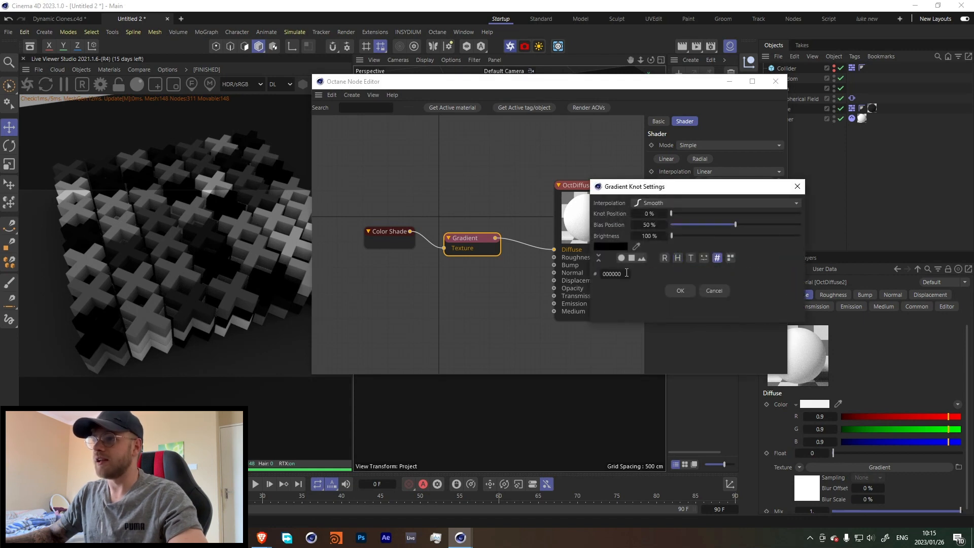
double_click(613, 274)
key(ctrl+v)
click(684, 293)
Add a gradient knot at about 16% next to the dark red knot and open its settings.
key(alt+Tab)
key(alt+Tab)
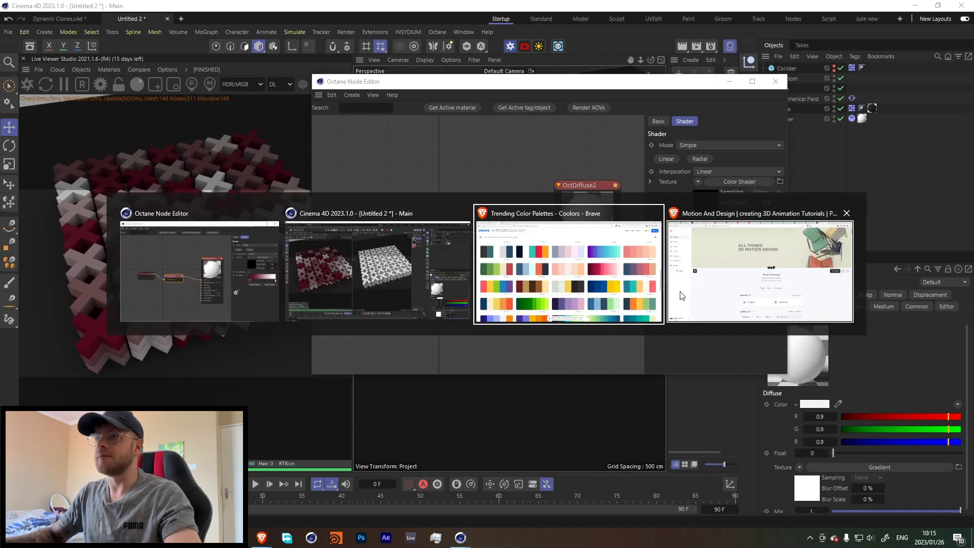
key(alt+Tab)
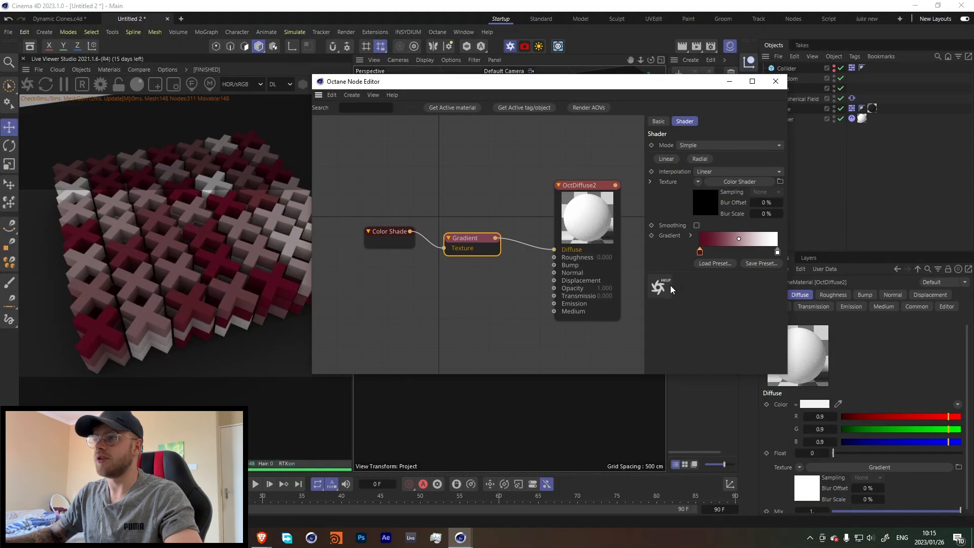
double_click(713, 251)
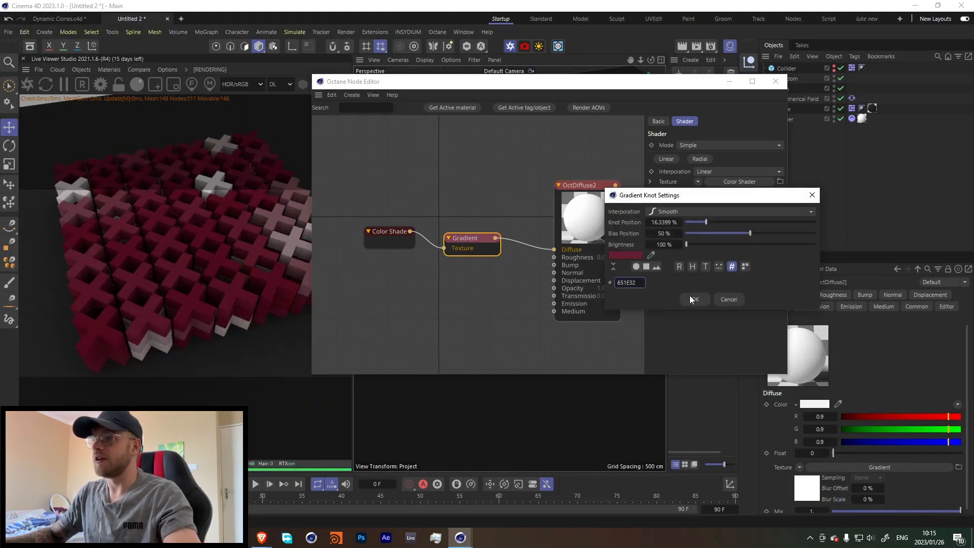
Try to set the new knot's hex colour to a brighter red copied from the Coolors red-to-pink palette.
key(alt+Tab)
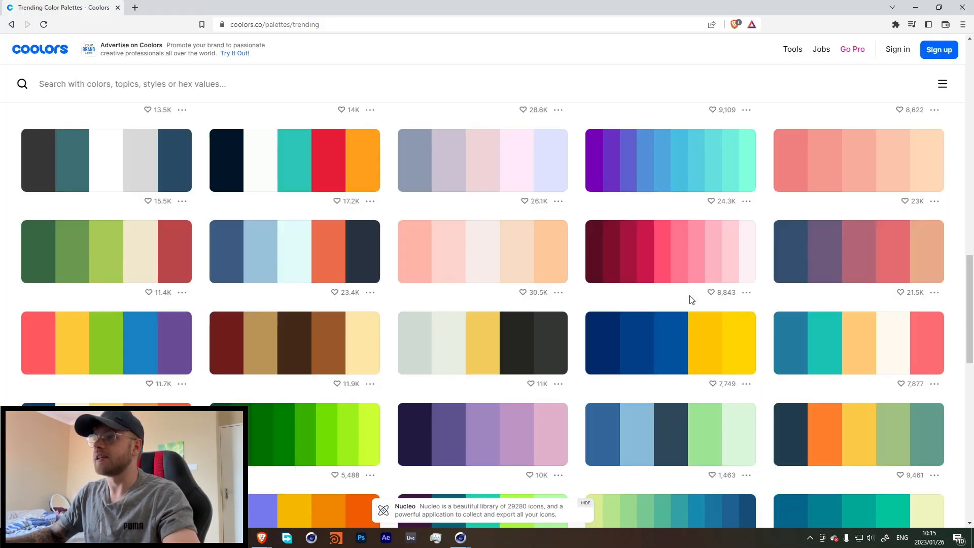
click(641, 256)
key(alt+Tab)
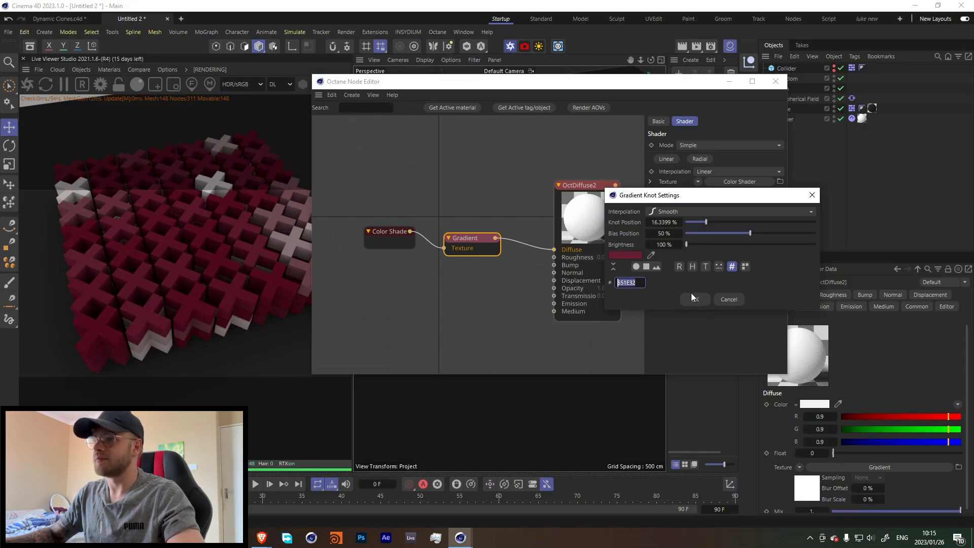
key(ctrl+v)
Copy a brighter red from the Coolors red-to-pink palette and apply it as the hex colour of the 16% gradient knot.
key(alt+Tab)
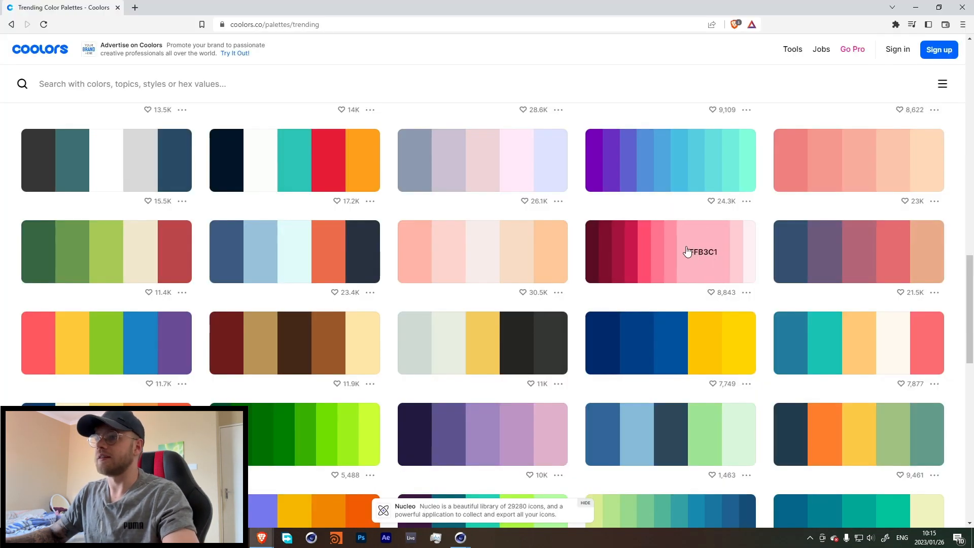
click(687, 252)
key(alt+Tab)
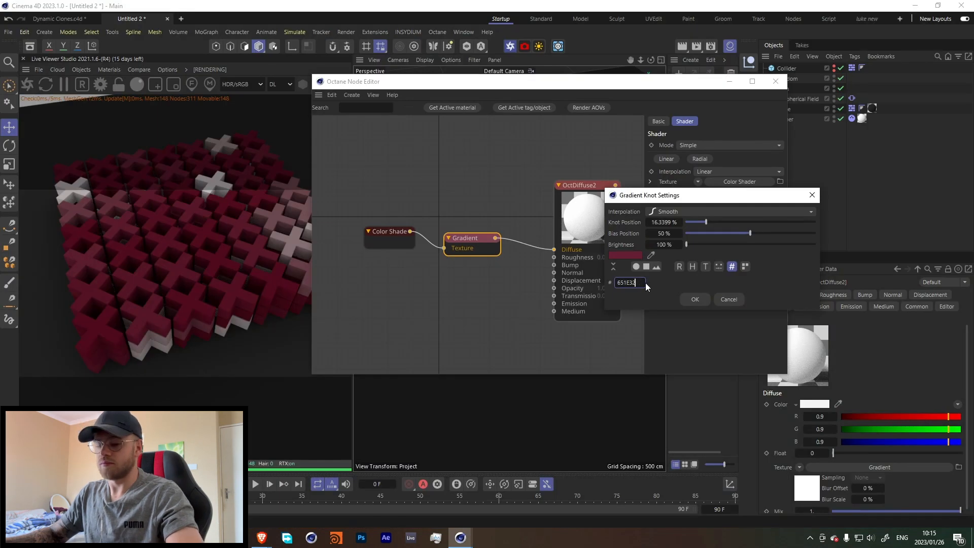
key(ctrl+v)
click(695, 300)
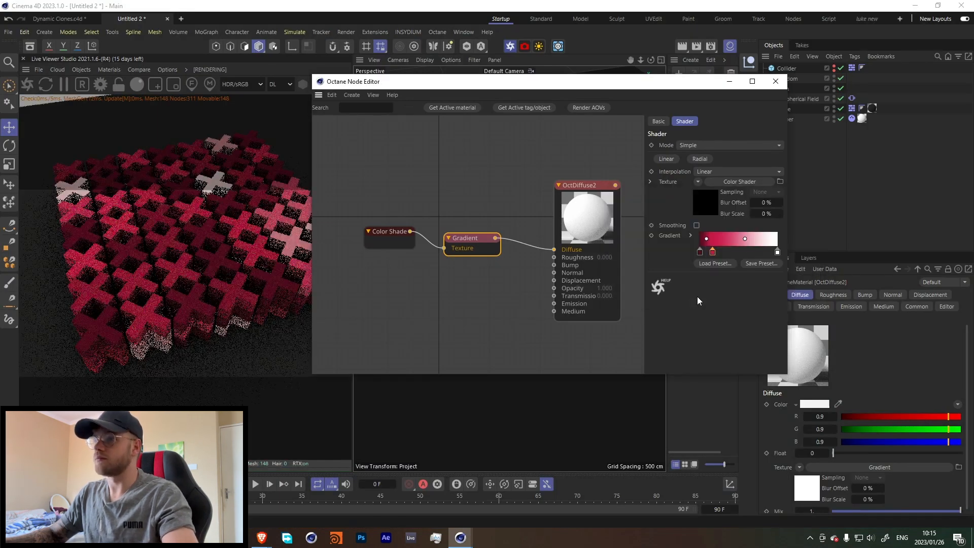
Copy pink FF8FA3 from the Coolors palette and apply it to a new gradient knot at about 37%.
key(alt+Tab)
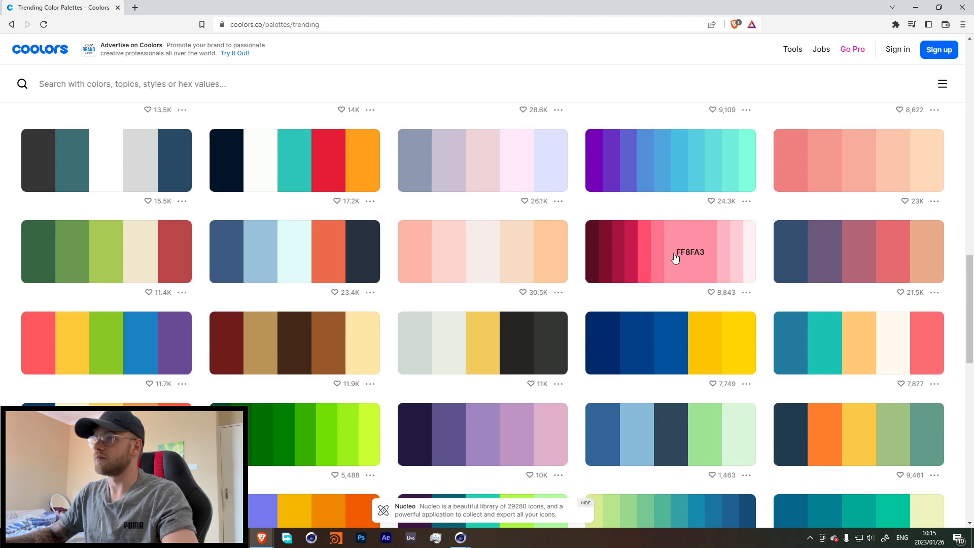
click(674, 258)
key(alt+Tab)
double_click(729, 252)
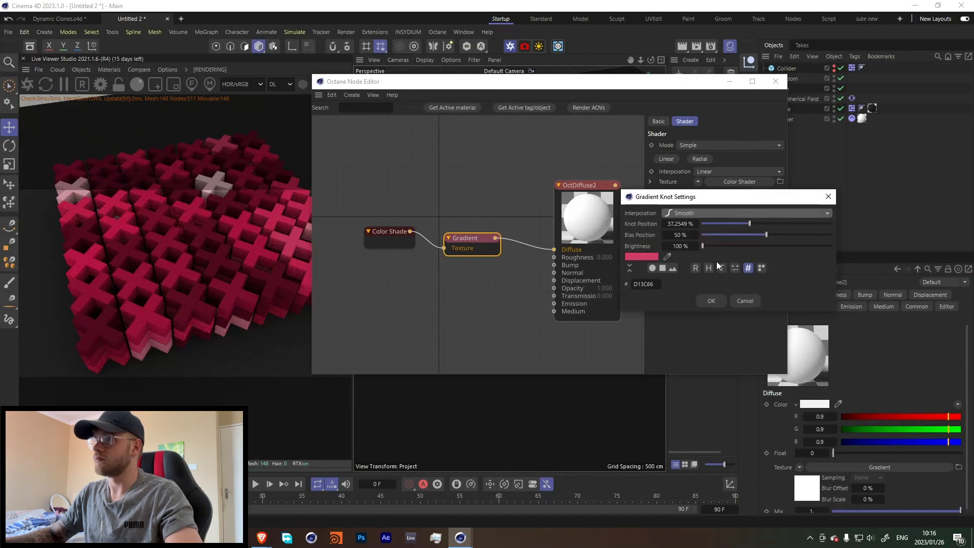
drag(658, 285, 588, 276)
click(711, 301)
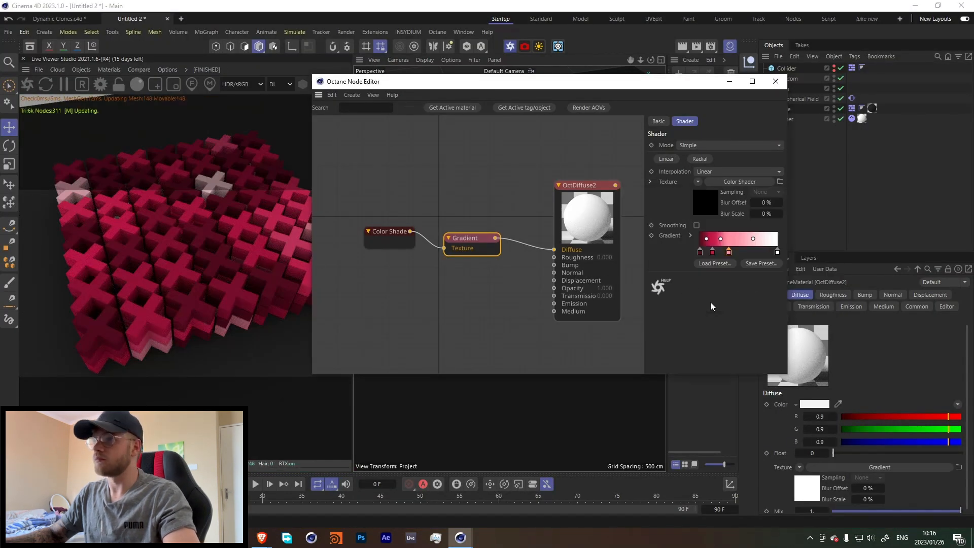
Get the palest pink, FFF0F3, from the Coolors palette and set the gradient's white end knot to it.
key(alt+Tab)
click(731, 260)
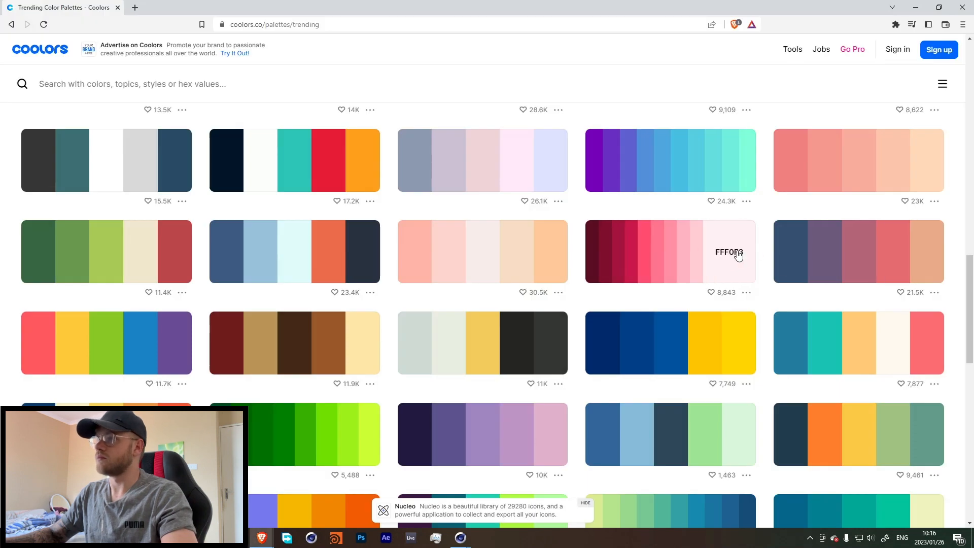
key(alt+Tab)
double_click(777, 251)
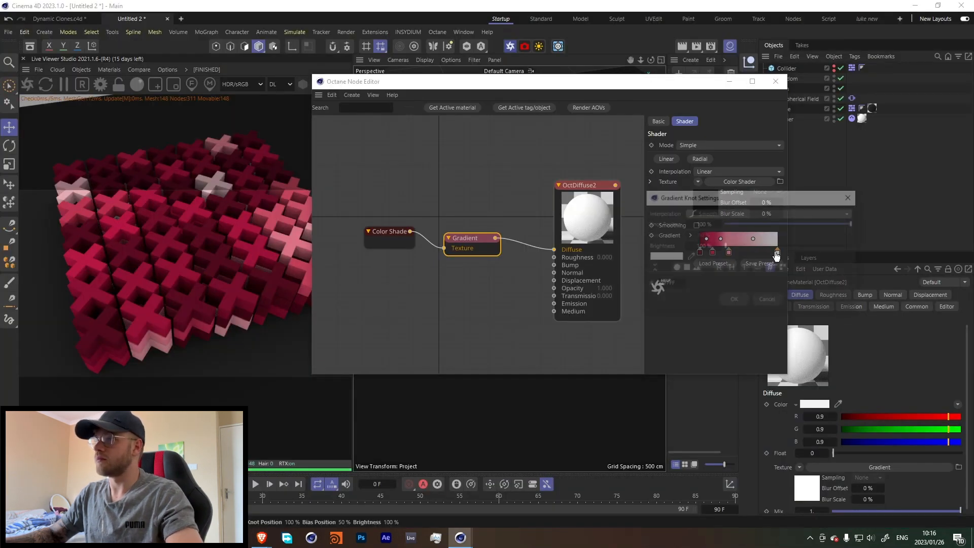
click(680, 284)
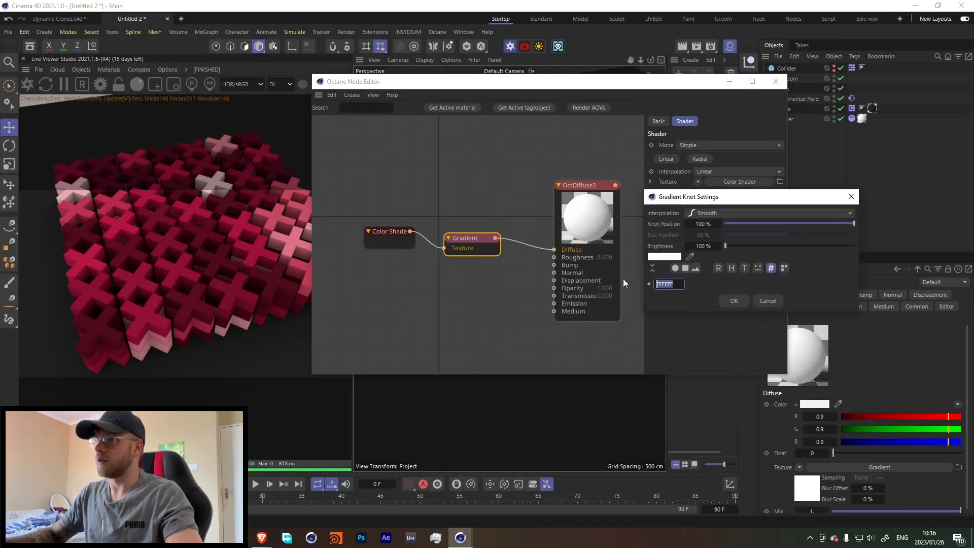
text(fff0f3)
click(741, 301)
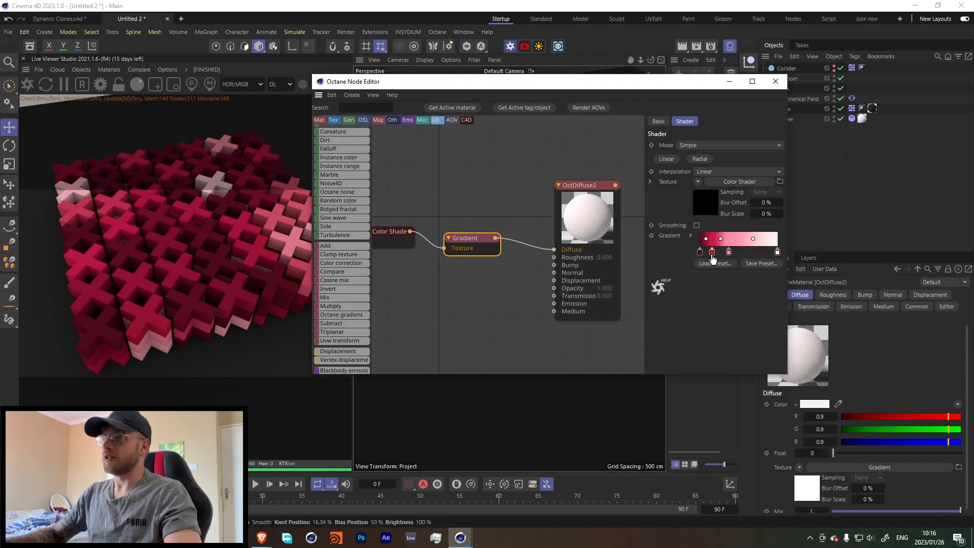
Bunch the gradient knots towards the dark red end, placing the palest knot at about a quarter of the range.
drag(712, 255, 711, 255)
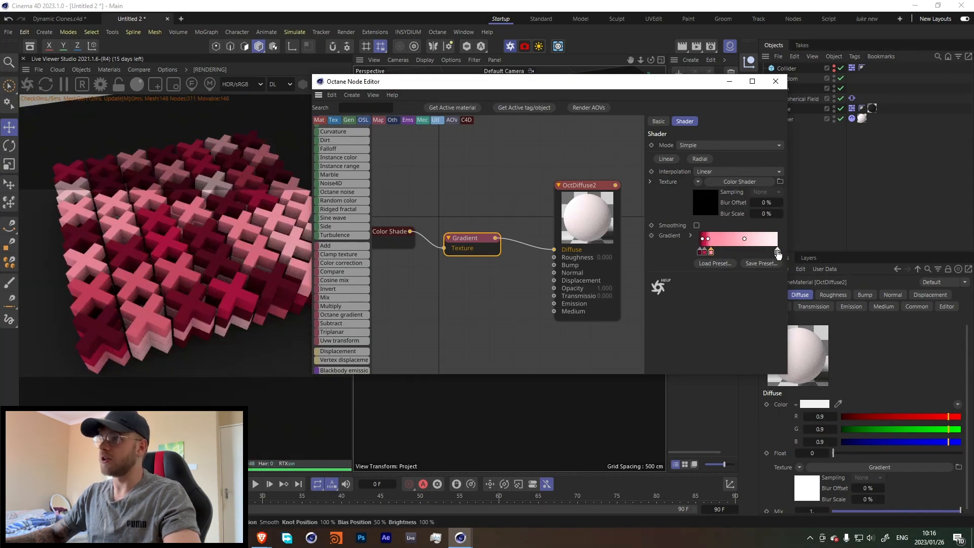
drag(777, 253, 720, 253)
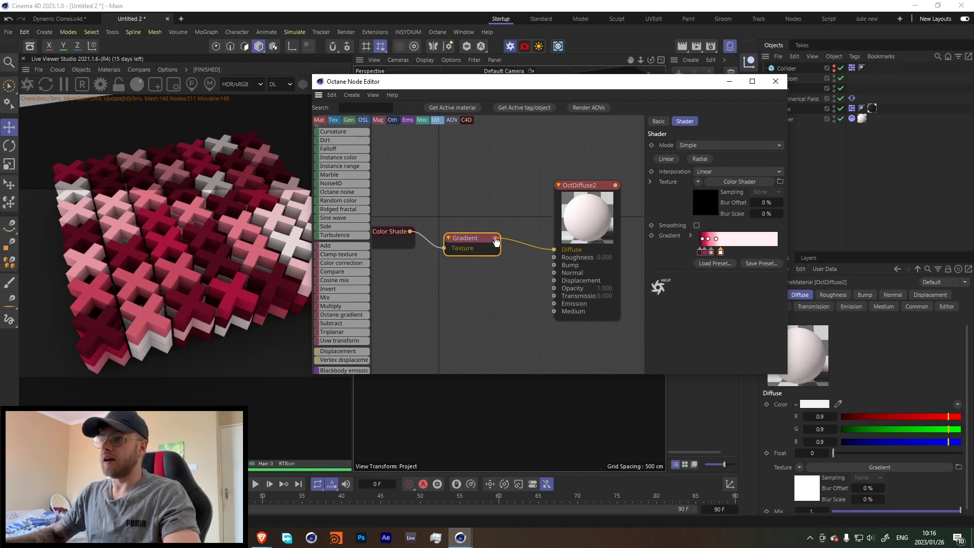
Connect the Gradient node to OctDiffuse2's Transmission instead of Diffuse and set the material's diffuse colour to black.
drag(495, 238, 555, 296)
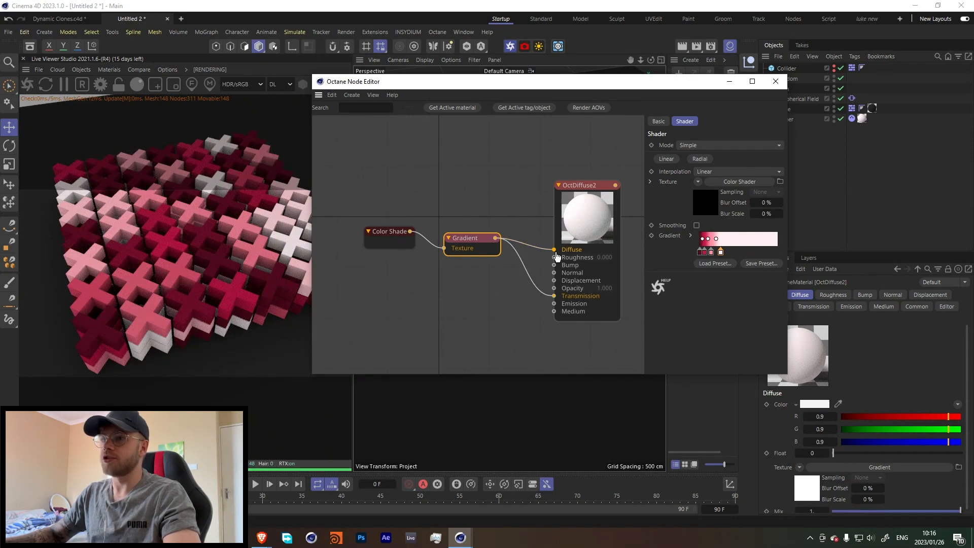
drag(554, 250, 534, 258)
click(565, 219)
click(700, 242)
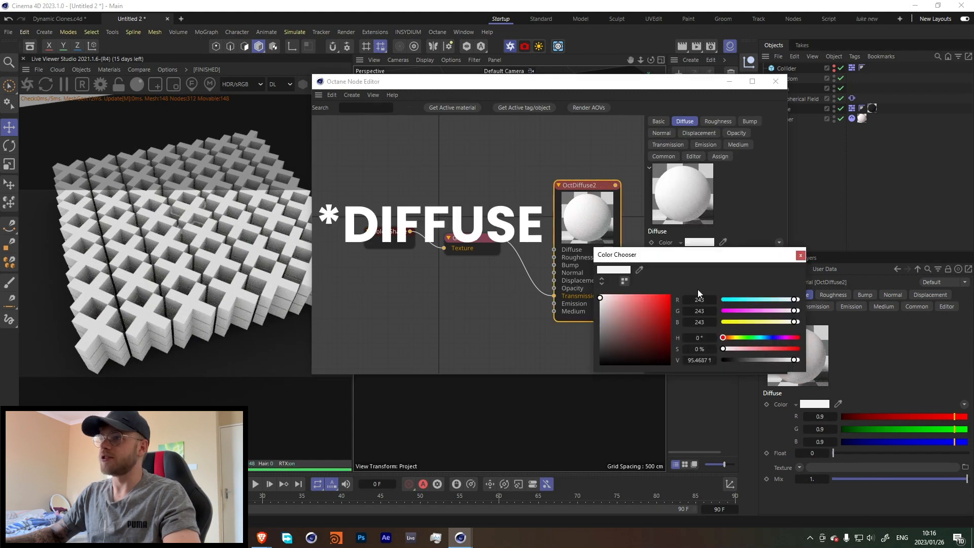
click(601, 364)
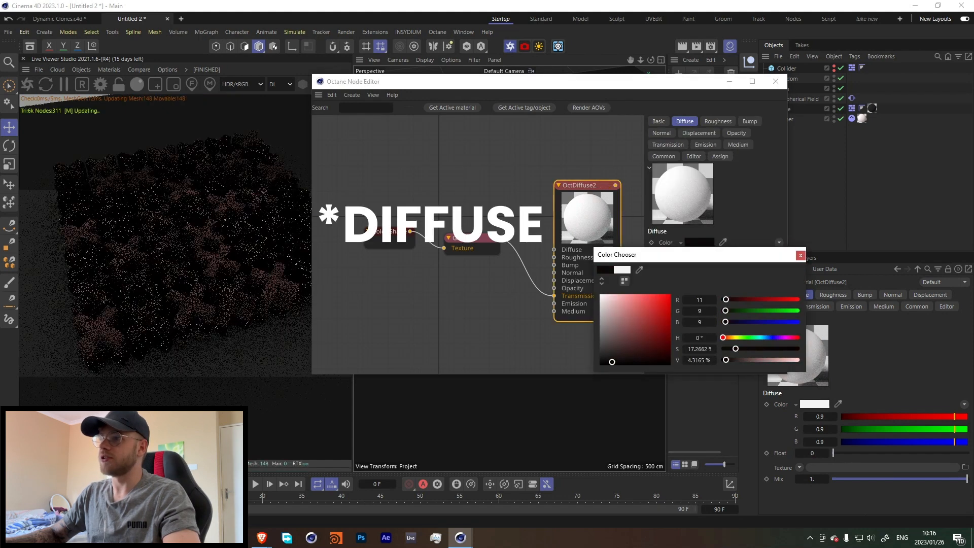
click(800, 256)
Switch the Live Viewer's render kernel to path tracing (PT) and close the Octane Node Editor.
click(482, 261)
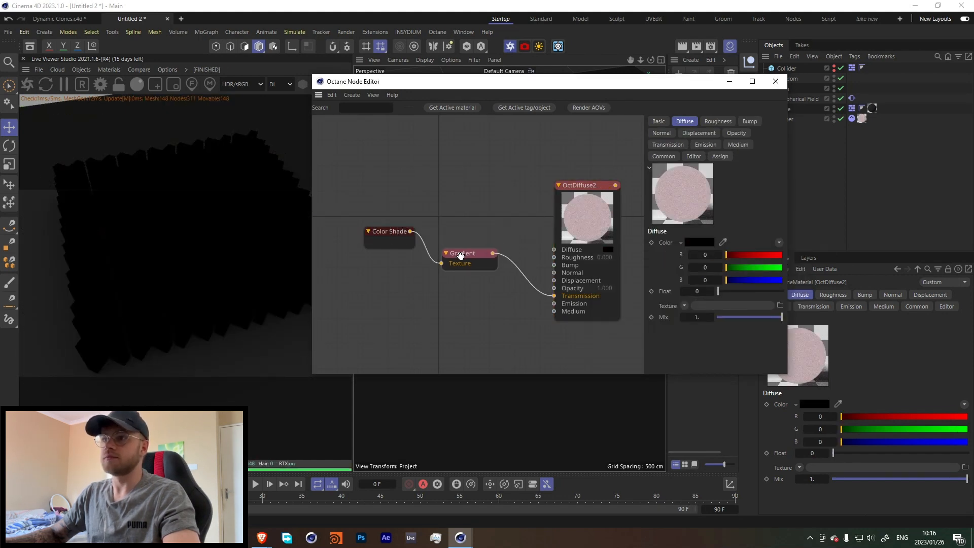
click(289, 84)
click(287, 124)
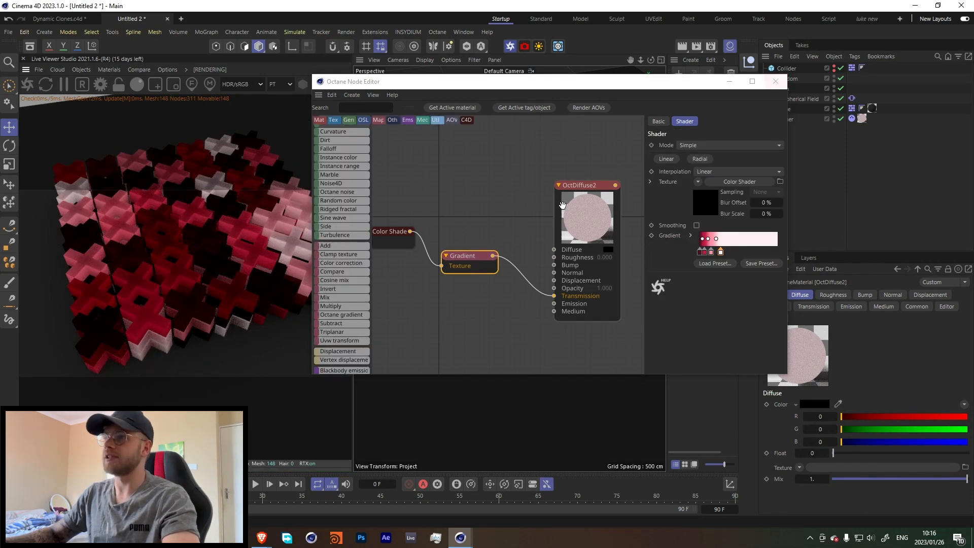
click(775, 82)
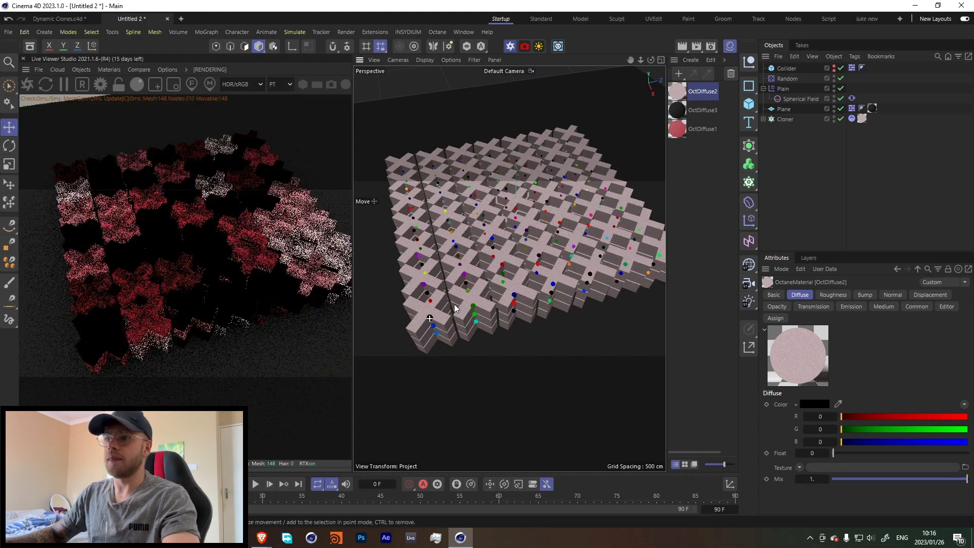
Enable round edges on the OctDiffuse2 material and create a RoundEdges shader for it.
scroll(440, 284, up, 5)
alt+drag(482, 282, 460, 309)
scroll(512, 252, down, 4)
scroll(480, 248, up, 4)
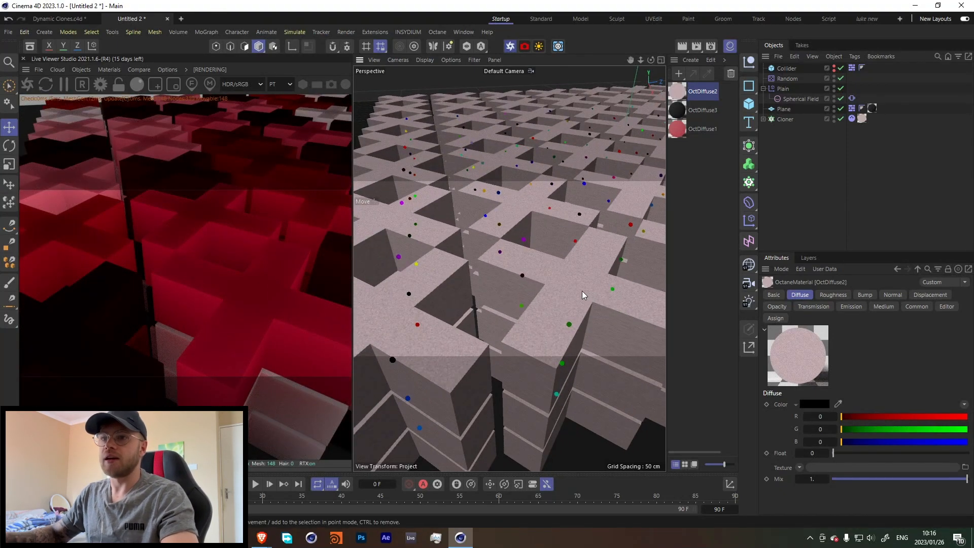
double_click(678, 92)
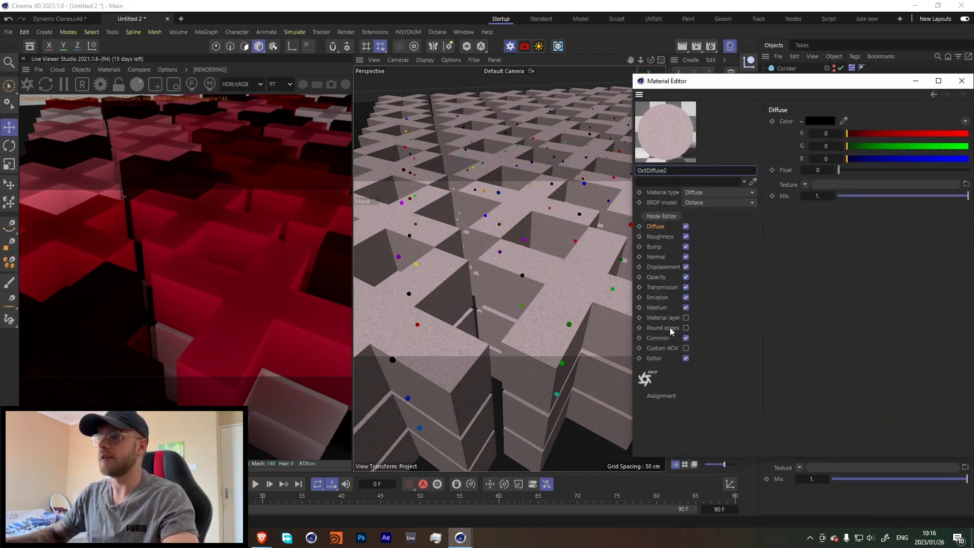
click(686, 327)
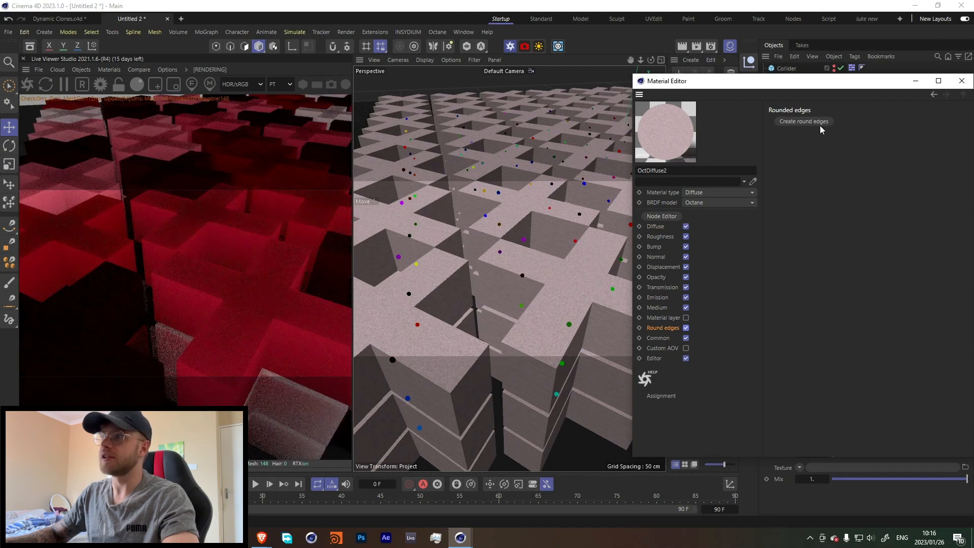
click(806, 122)
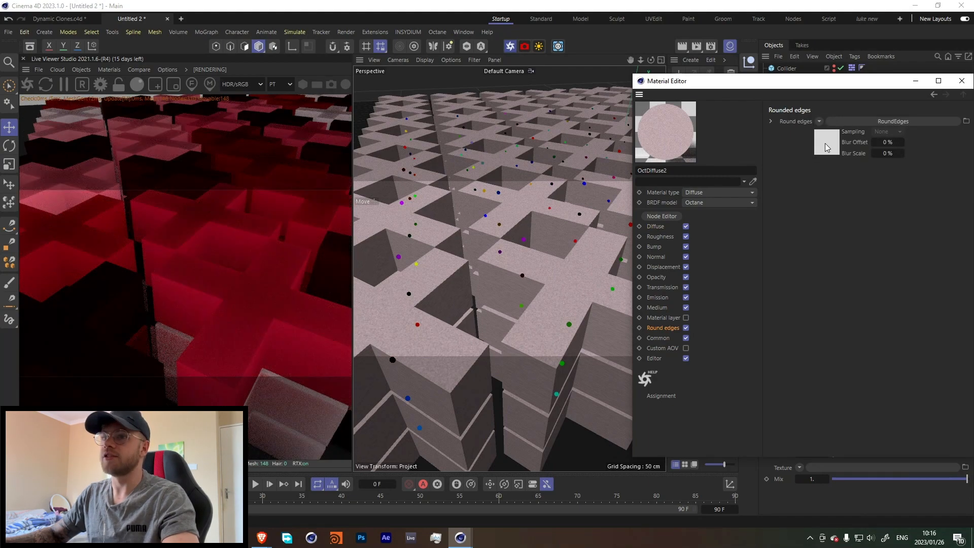
Set the RoundEdges radius to 100 cm and its samples to 5, and close the Material Editor.
drag(874, 141, 968, 142)
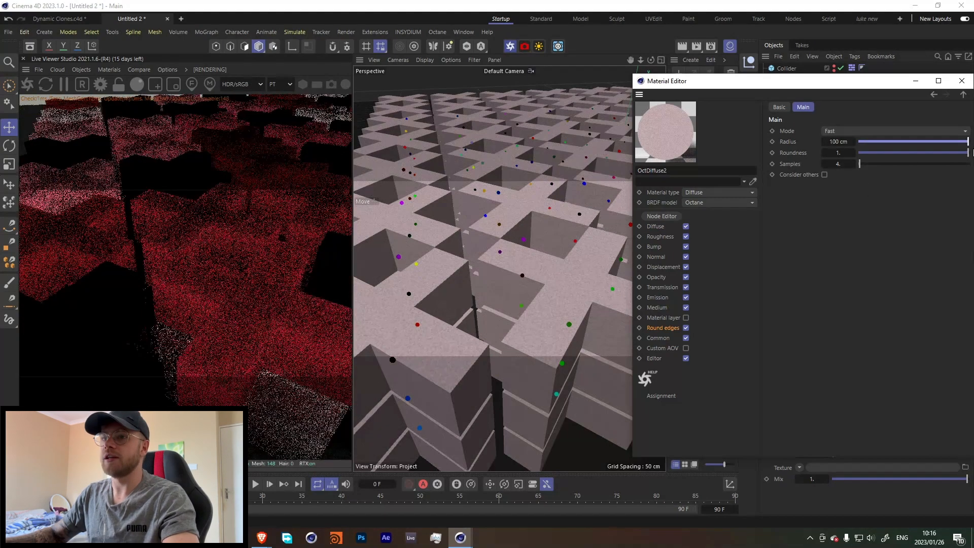
alt+drag(527, 264, 525, 254)
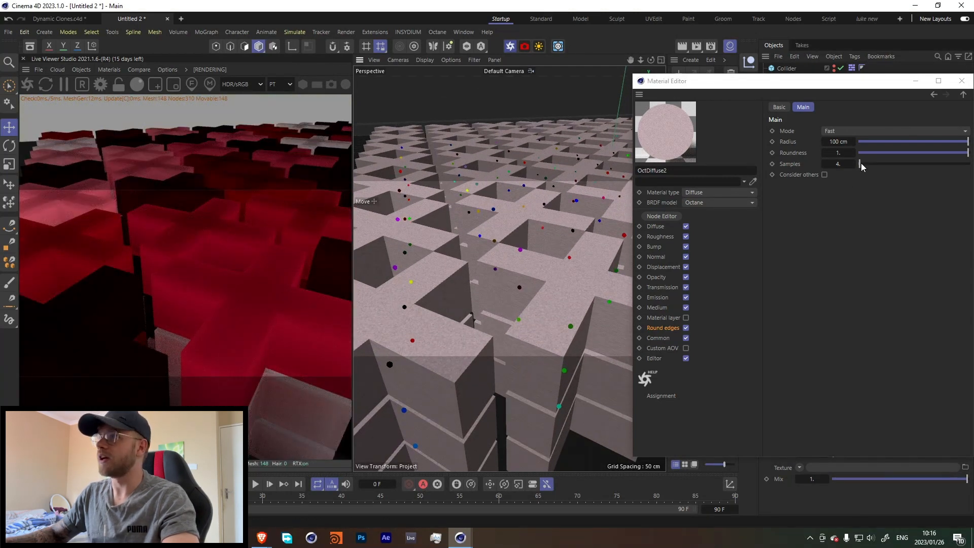
drag(861, 164, 876, 164)
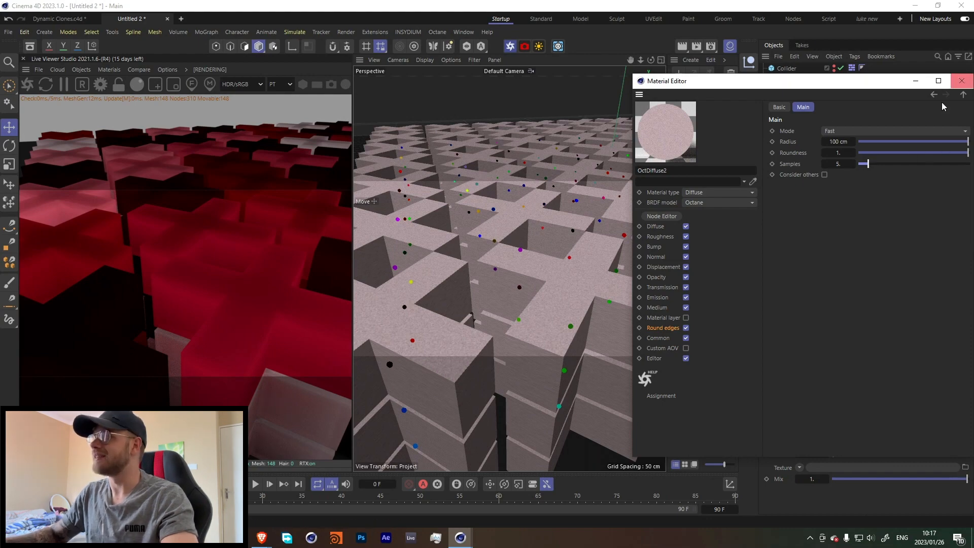
drag(843, 154, 873, 150)
click(961, 81)
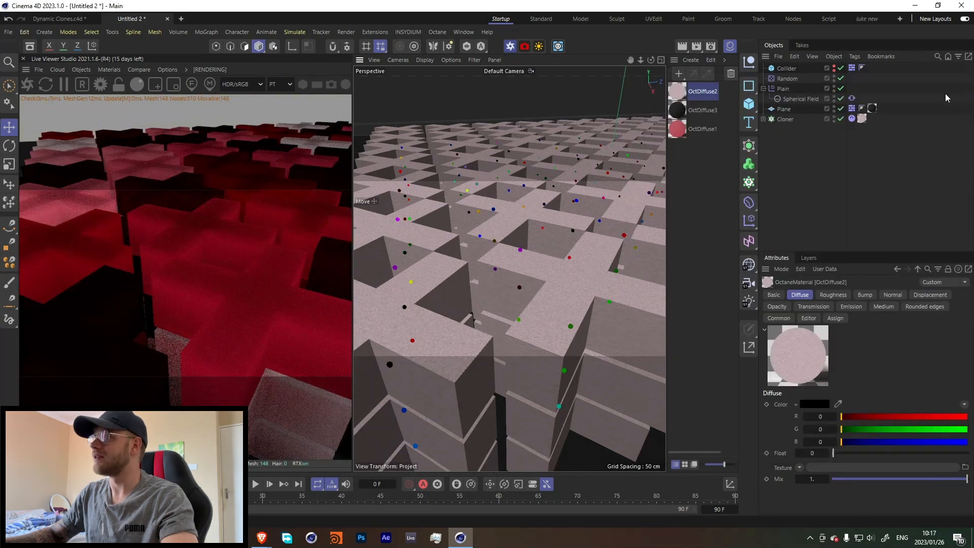
Add a cube enclosing the cloned crosses, sized about 1867 by 1691 by 2783 cm.
scroll(566, 219, down, 10)
scroll(567, 219, down, 8)
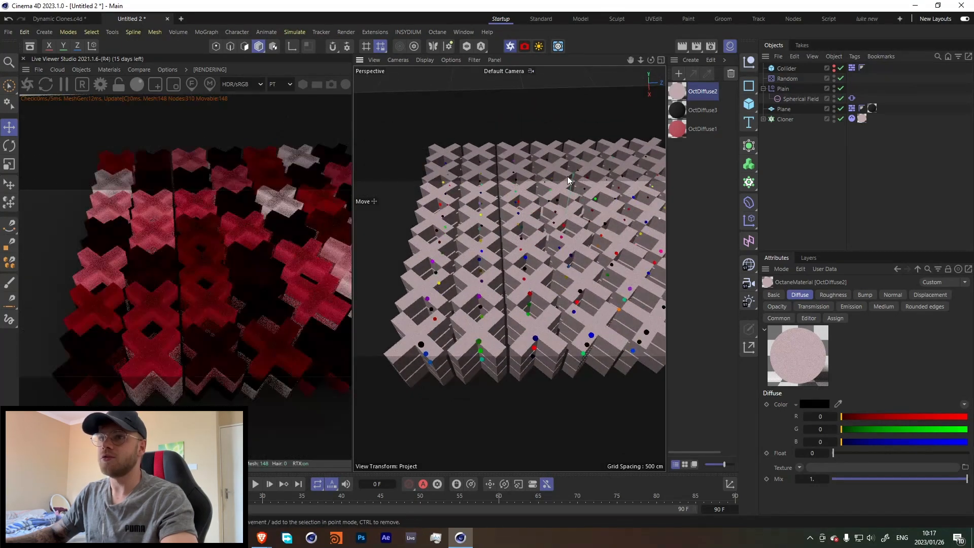
click(753, 102)
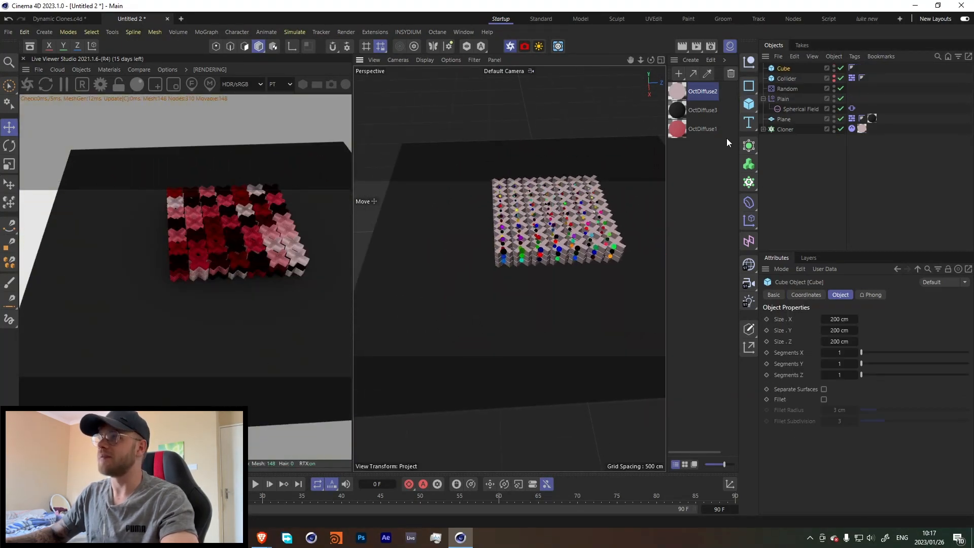
drag(551, 230, 714, 218)
mouse_move(550, 219)
mouse_down()
mouse_move(570, 135)
mouse_move(535, 209)
mouse_up()
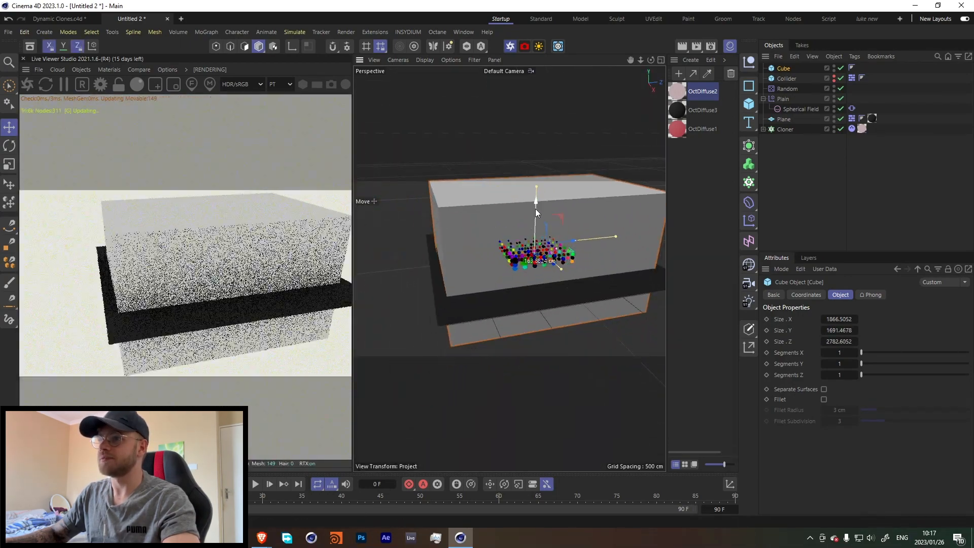
Make the enclosing cube editable and delete two adjacent side polygons to open it up.
key(c)
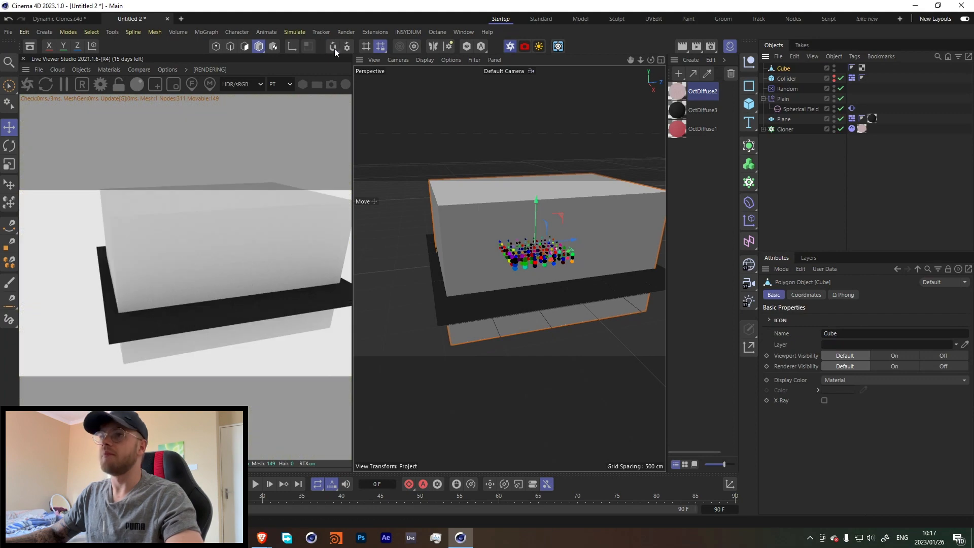
click(244, 46)
click(489, 266)
key(Delete)
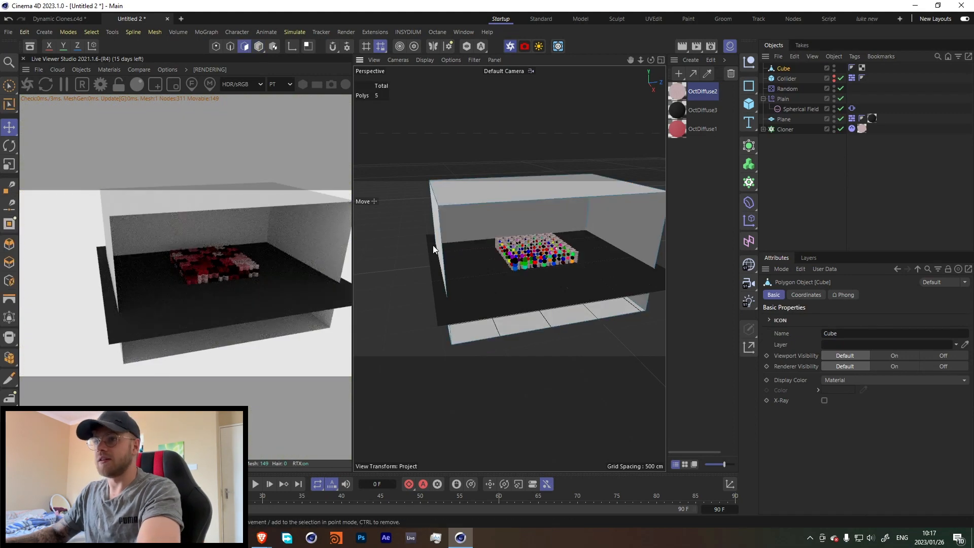
click(440, 246)
key(Delete)
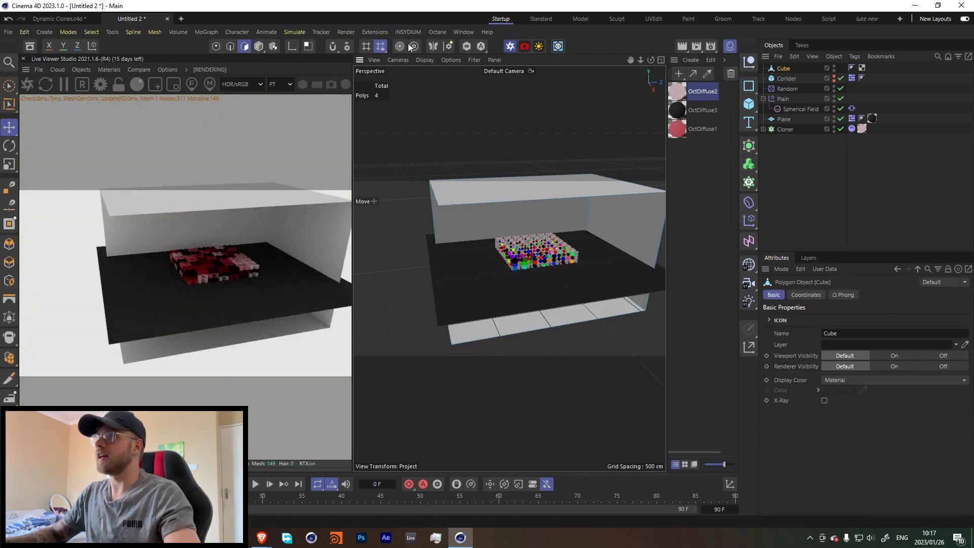
Raise the opened cube as a whole object until its lower part no longer extends beneath the floor plane.
click(257, 48)
click(8, 86)
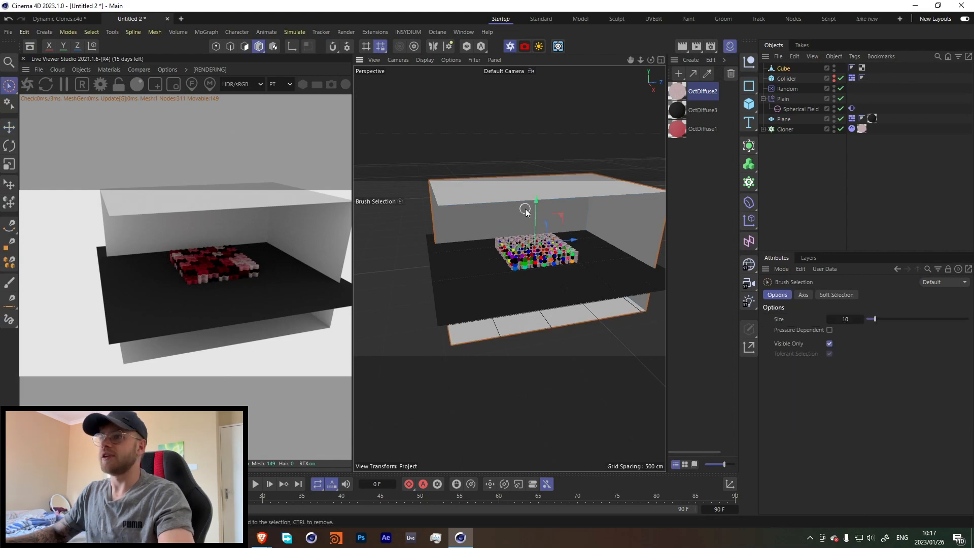
drag(533, 207, 536, 191)
Add a cube shaped into a wall slab about 1516 by 1467 by 200 cm beside the crosses, and raise it.
click(748, 104)
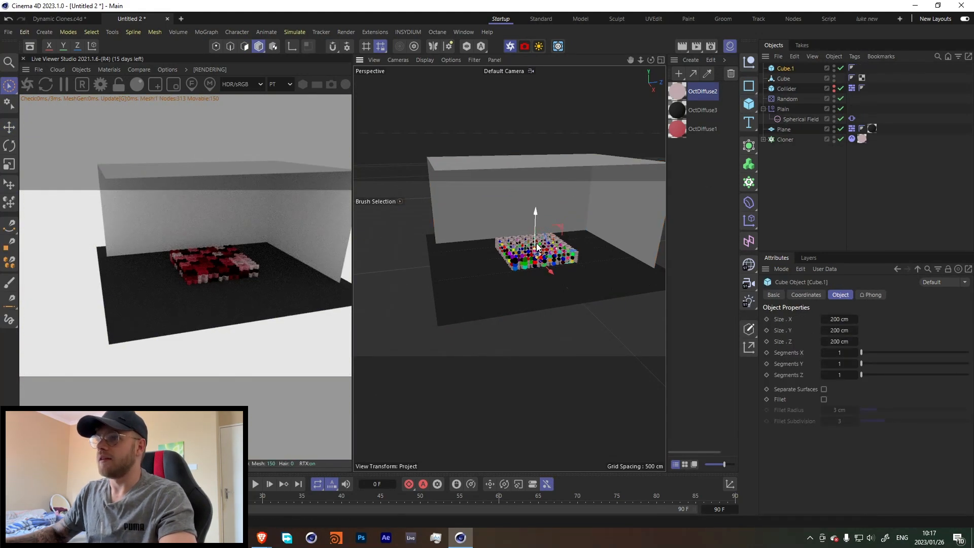
drag(539, 263, 488, 293)
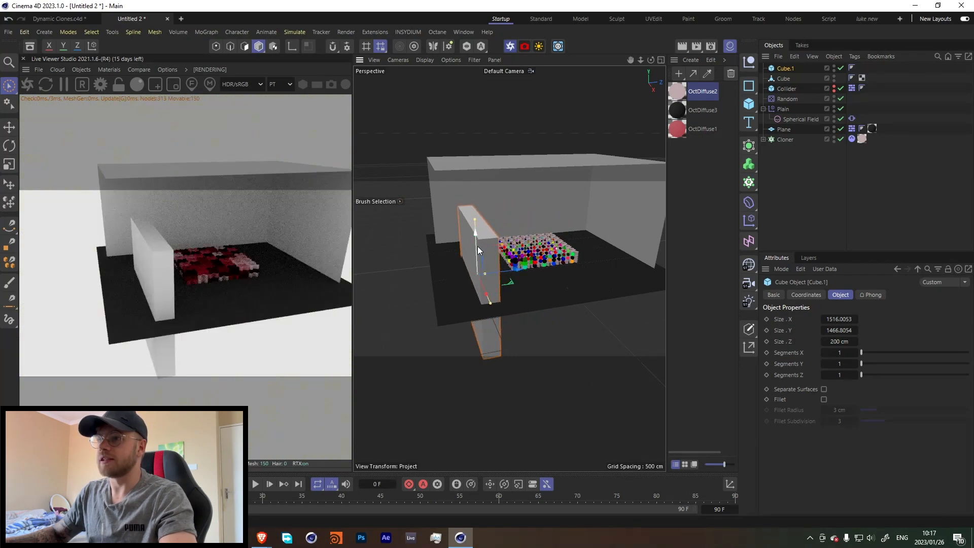
drag(476, 243, 481, 215)
Reposition the wall slab and make two copies of it along the enclosure's open sides, leaving narrow gaps for light between the pieces.
key(r)
drag(470, 255, 629, 304)
key(ctrl+z)
key(e)
ctrl+drag(613, 268, 397, 187)
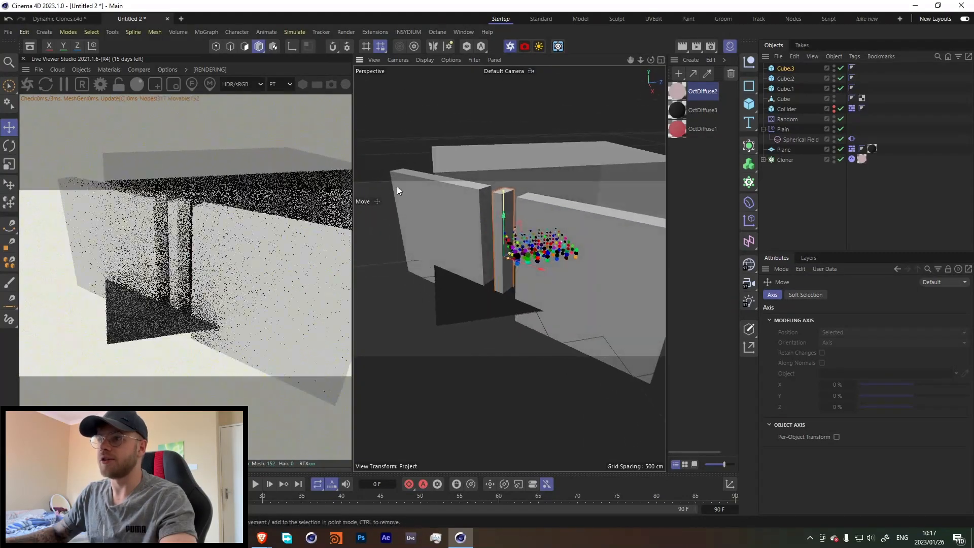
Add an Octane Daylight and rotate it so the sunlight enters through the gaps between the walls.
click(82, 70)
mouse_move(108, 118)
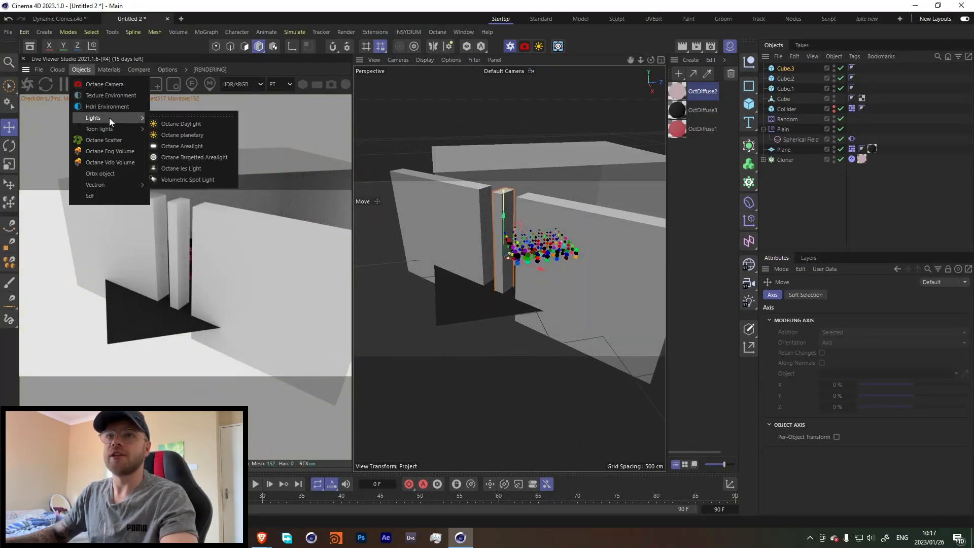
click(186, 125)
key(r)
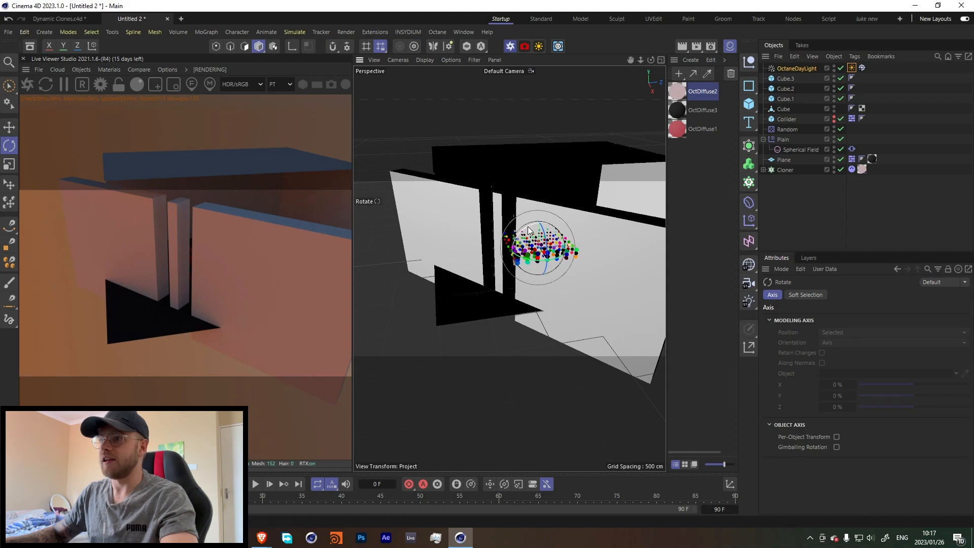
drag(528, 230, 538, 269)
Create an Octane camera from a close, nearly top-down view of the crosses.
alt+right_drag(542, 249, 634, 147)
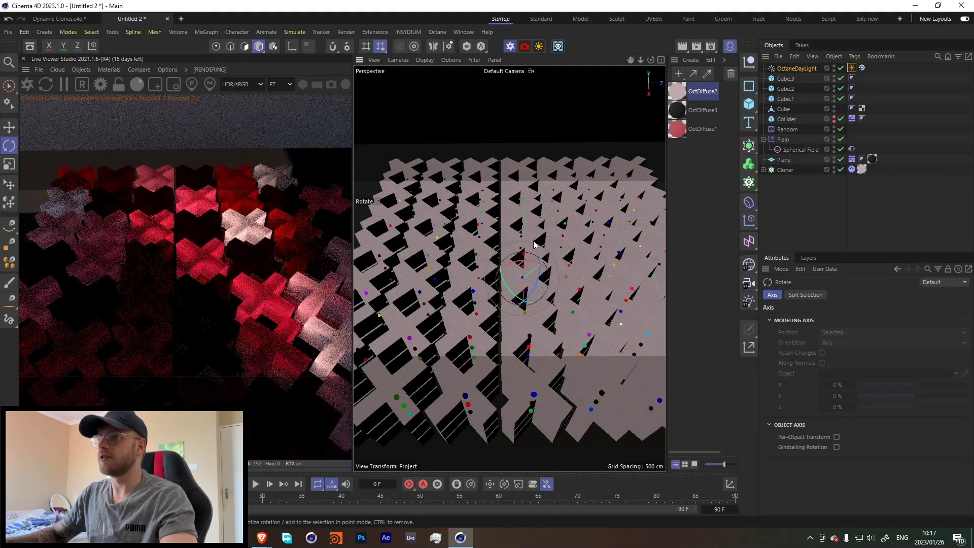
alt+drag(535, 230, 550, 260)
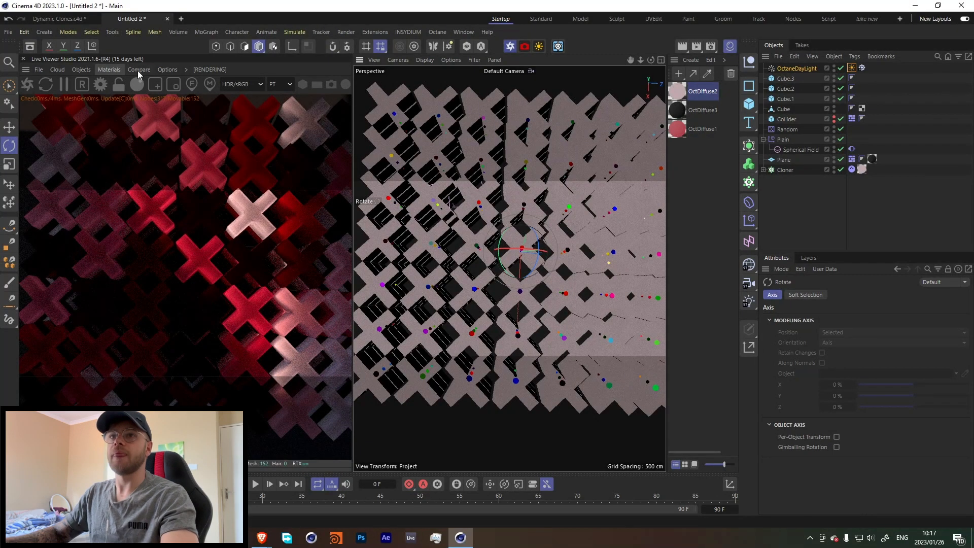
click(93, 71)
click(111, 82)
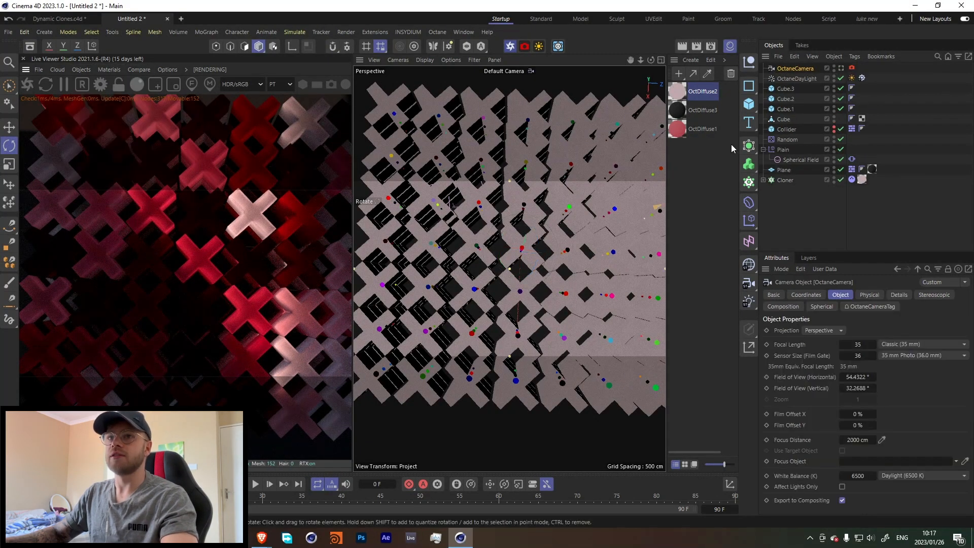
Set the Octane camera's heading to 90° and pitch to -90°, and frame the grid of crosses centrally from above.
click(810, 297)
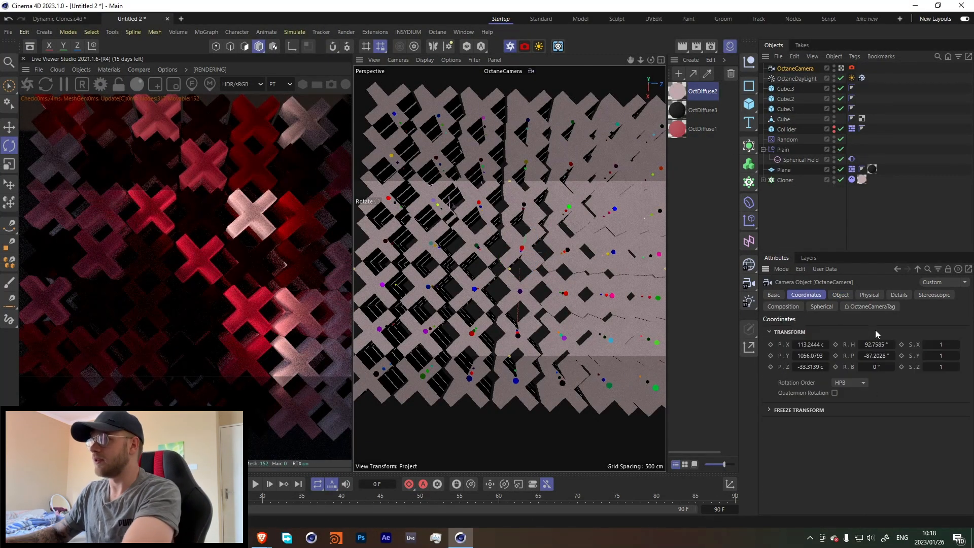
double_click(874, 356)
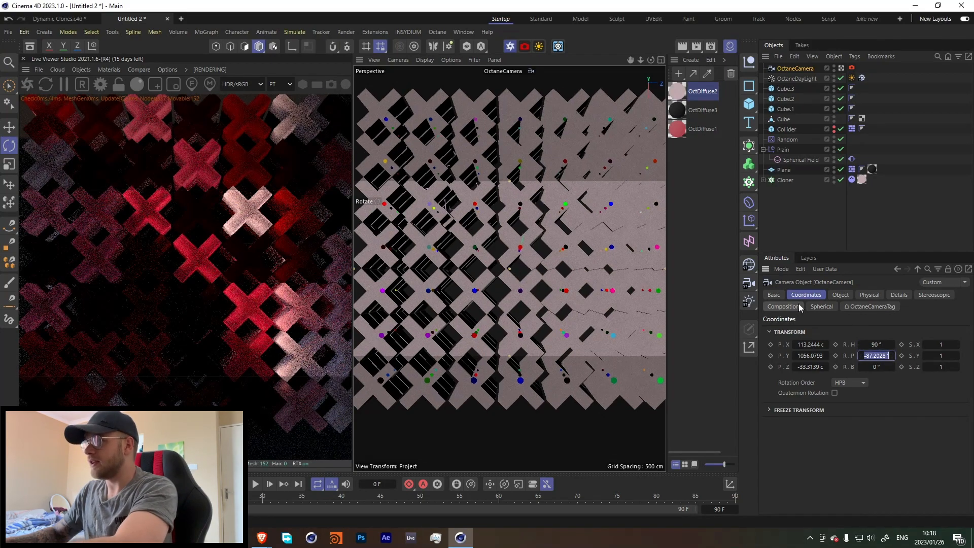
text(-90)
key(Return)
alt+middle_drag(563, 233, 557, 267)
scroll(515, 273, down, 4)
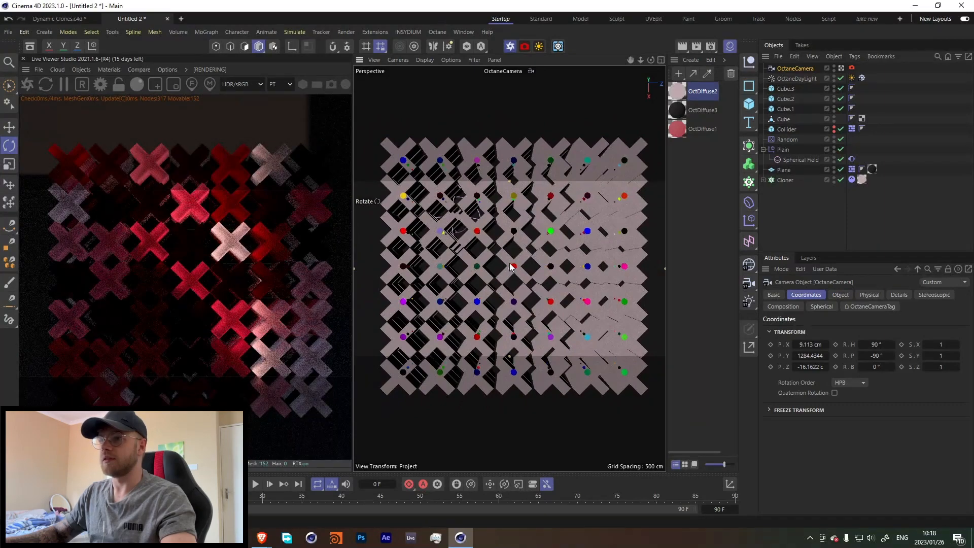
scroll(509, 262, up, 3)
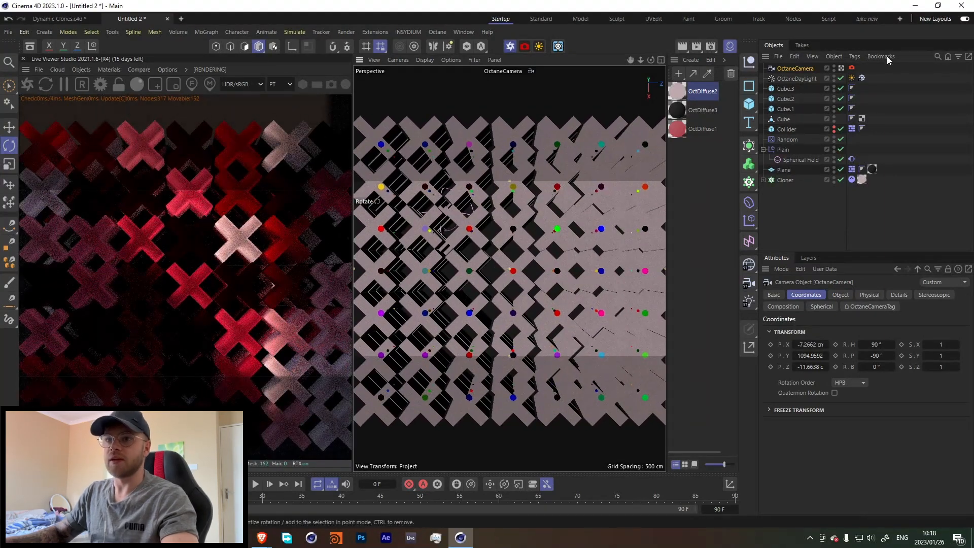
Set the daylight's north offset to about -0.302 and examine from outside the camera how light enters between the walls.
click(852, 77)
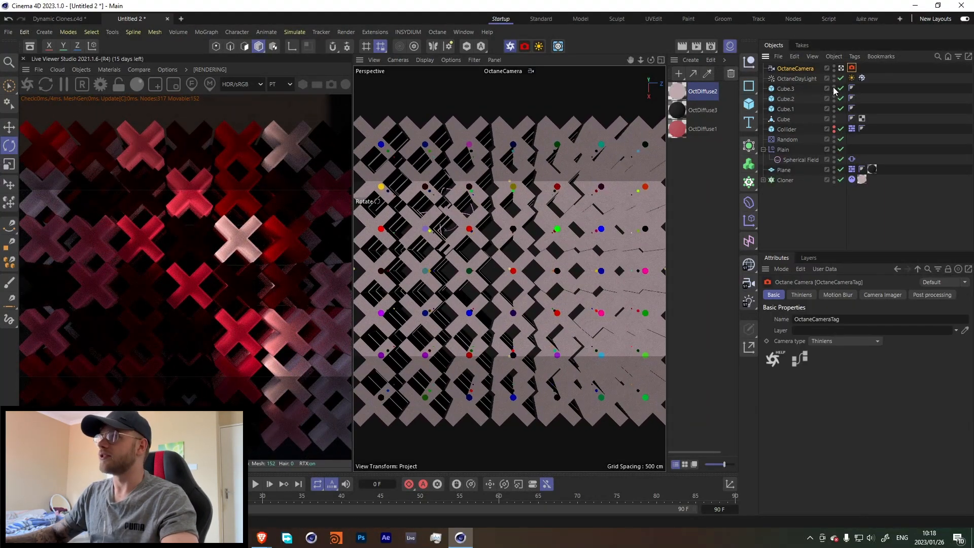
drag(911, 362, 890, 354)
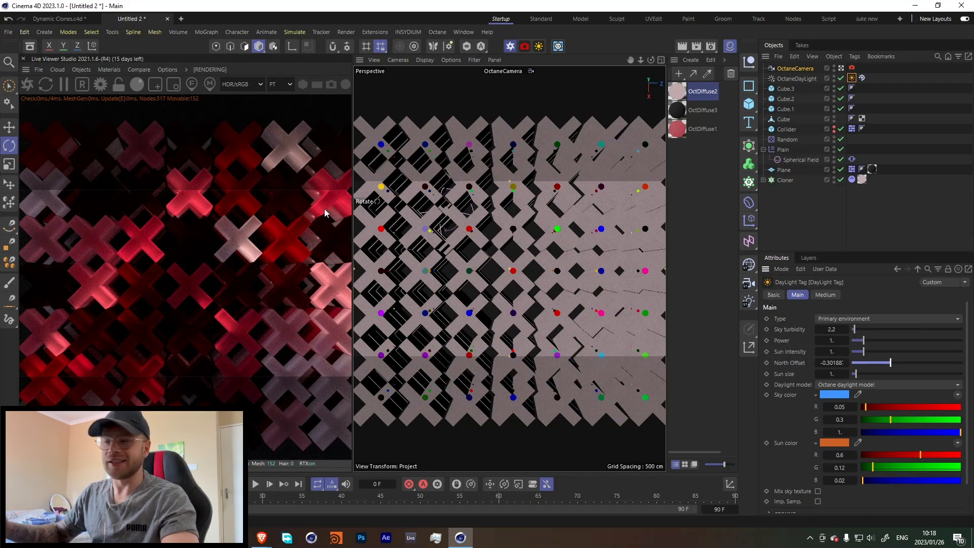
click(842, 68)
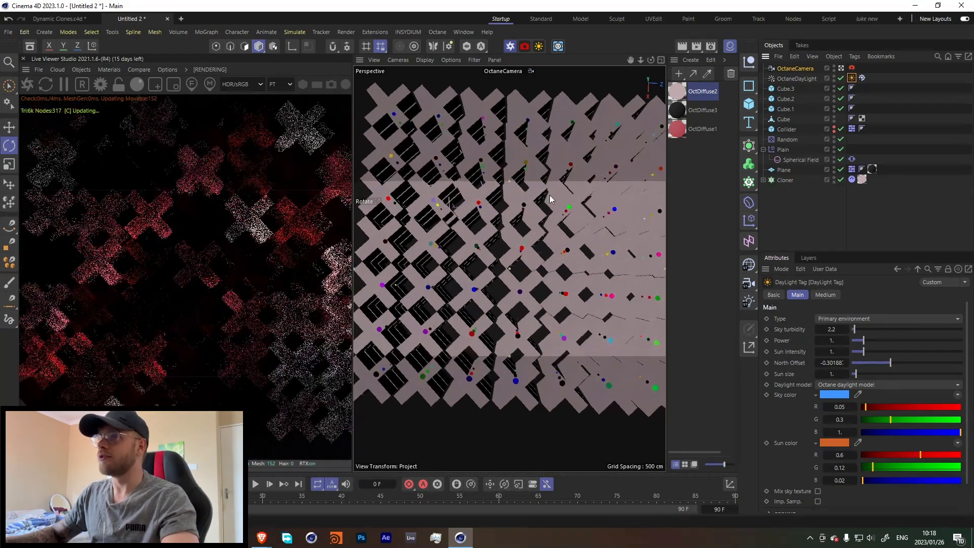
scroll(541, 213, down, 8)
alt+drag(542, 197, 428, 303)
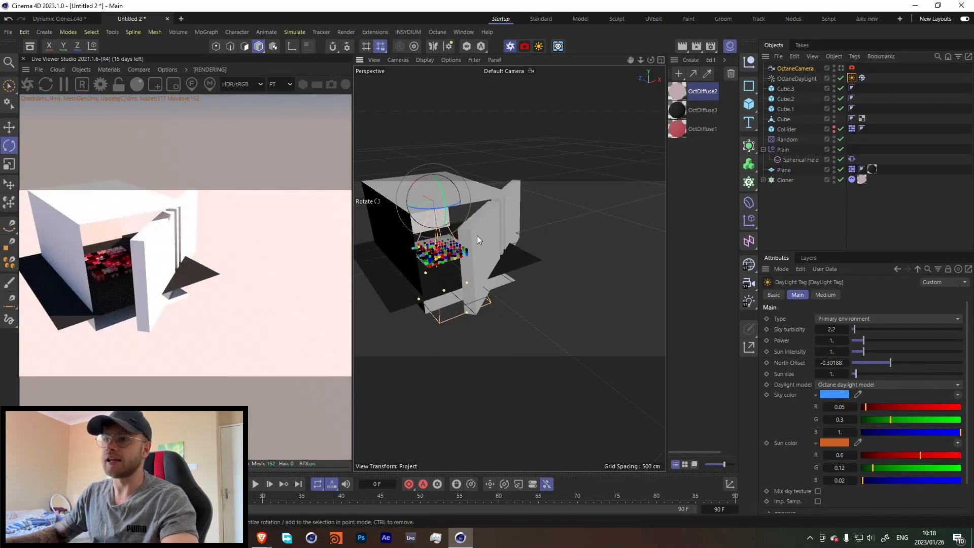
alt+drag(477, 236, 653, 260)
alt+drag(590, 243, 466, 289)
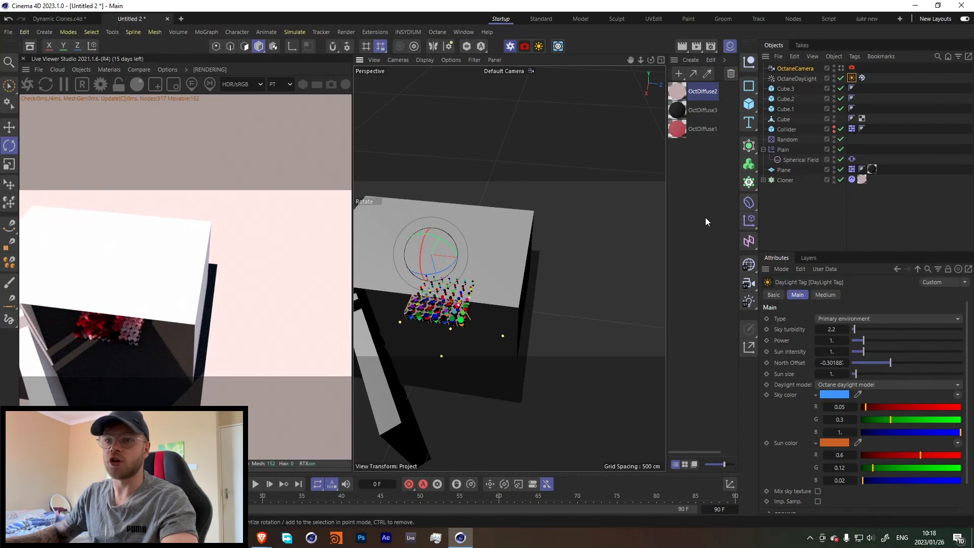
Increase the daylight's sun size to about 16.46 to soften the shadows cast on the floor.
click(841, 68)
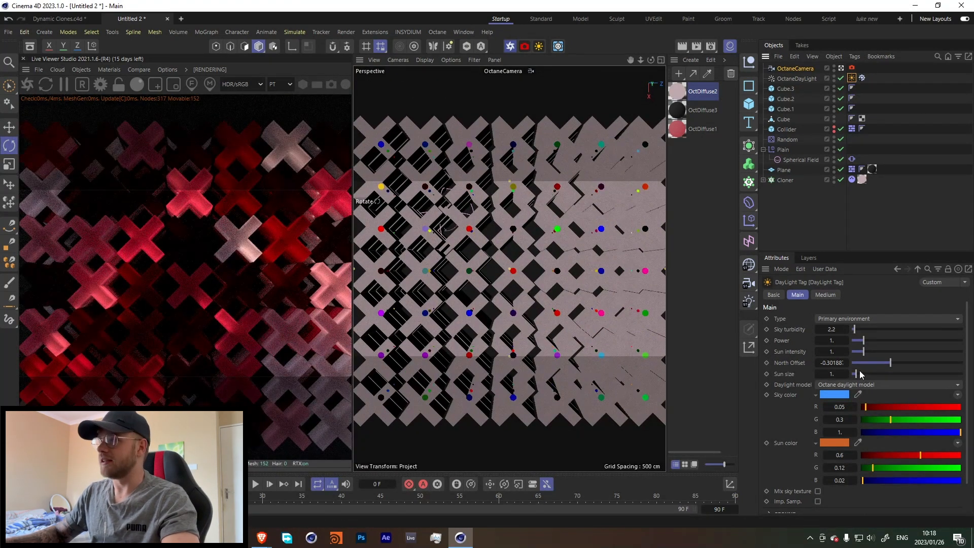
drag(860, 372, 873, 372)
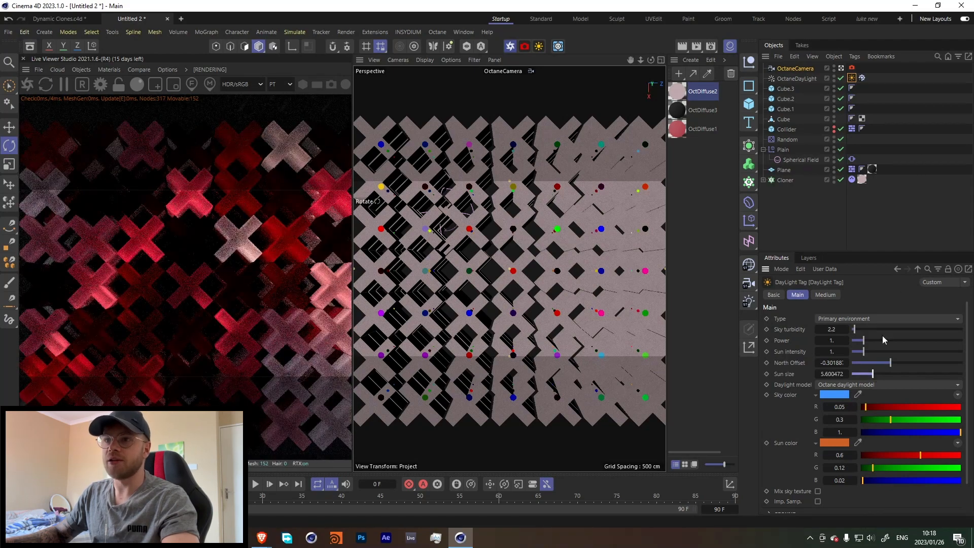
click(841, 69)
alt+drag(362, 338, 348, 313)
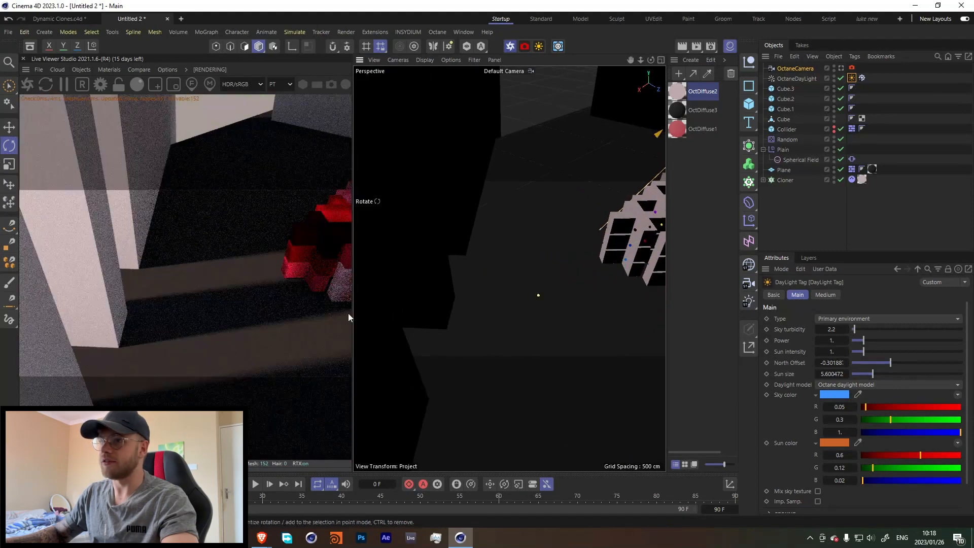
alt+drag(501, 330, 509, 272)
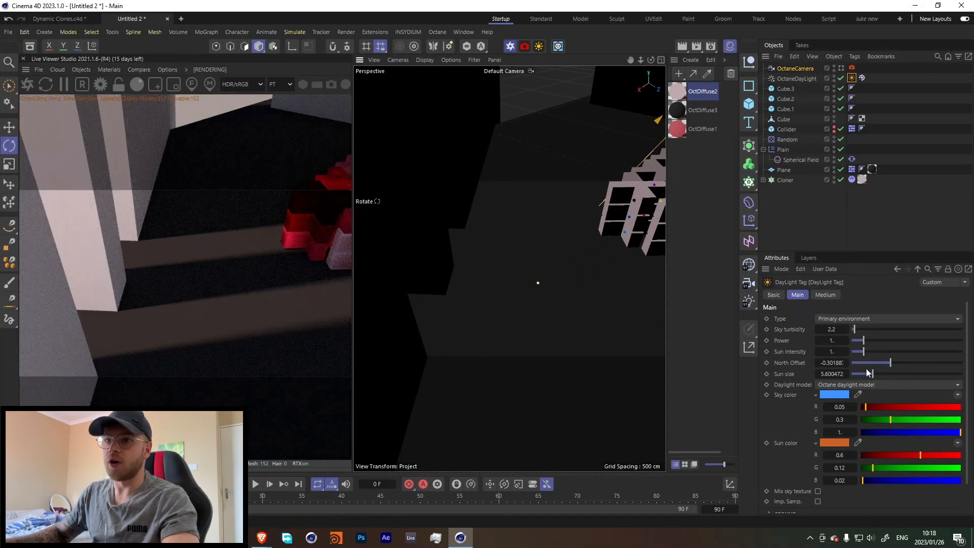
drag(870, 376, 473, 366)
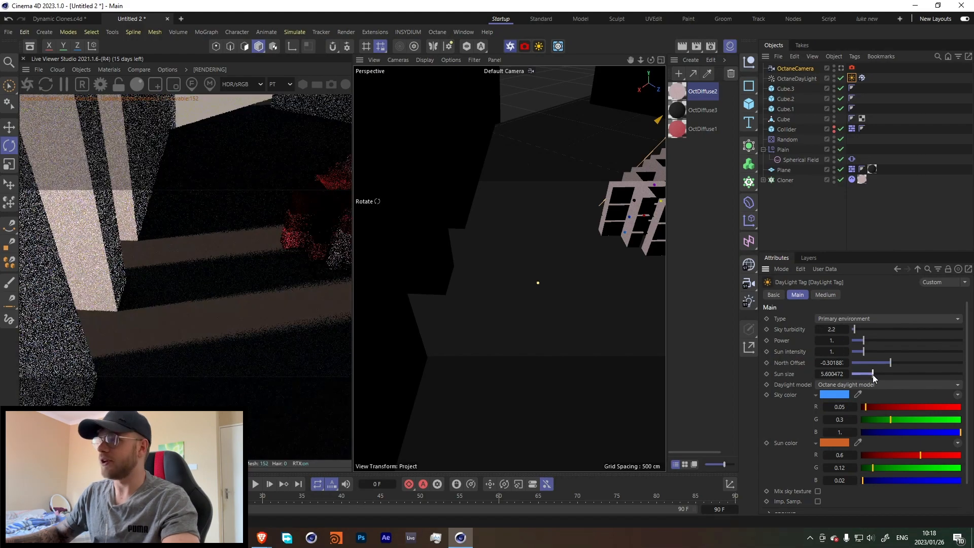
drag(873, 374, 912, 373)
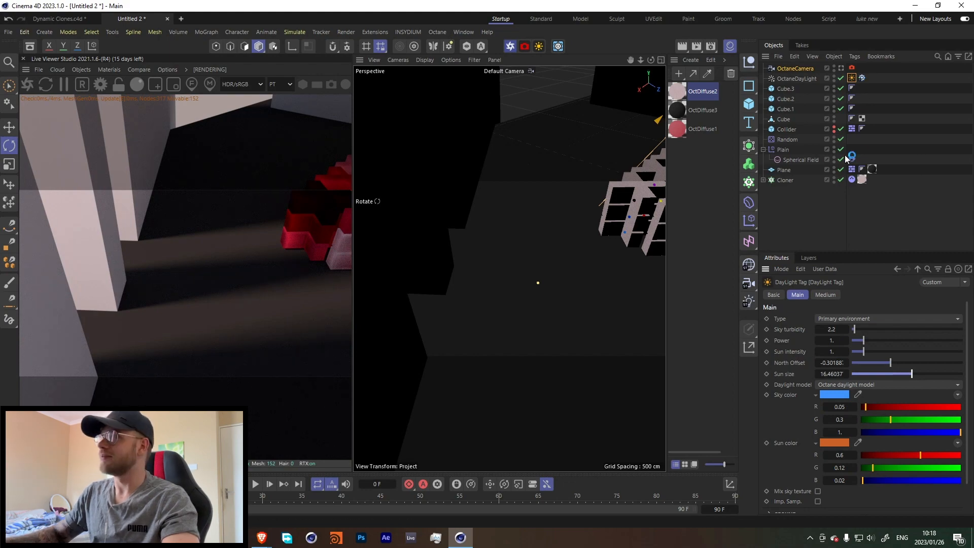
Change the daylight's sun color to white and set its power to about 1.415, judging the result through the Octane camera.
click(832, 446)
drag(762, 453, 732, 447)
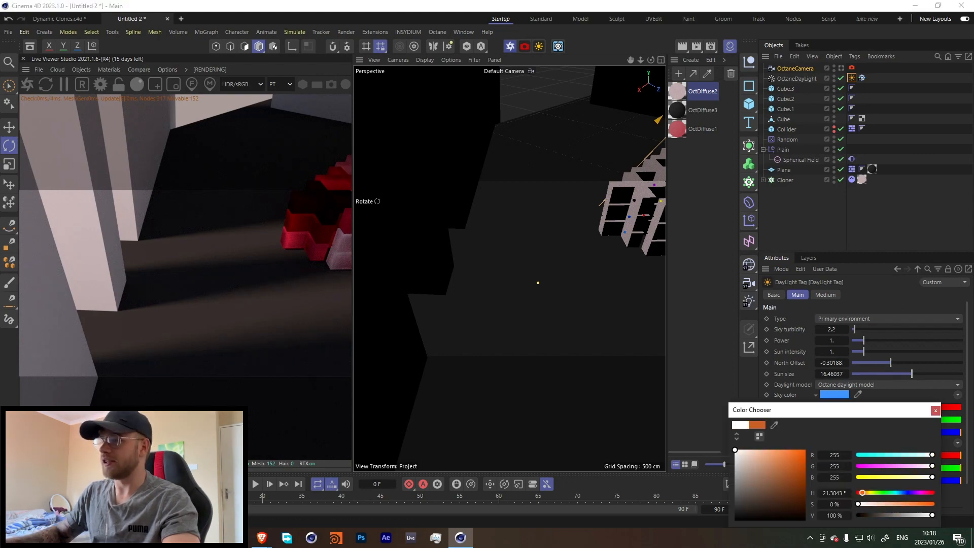
click(935, 410)
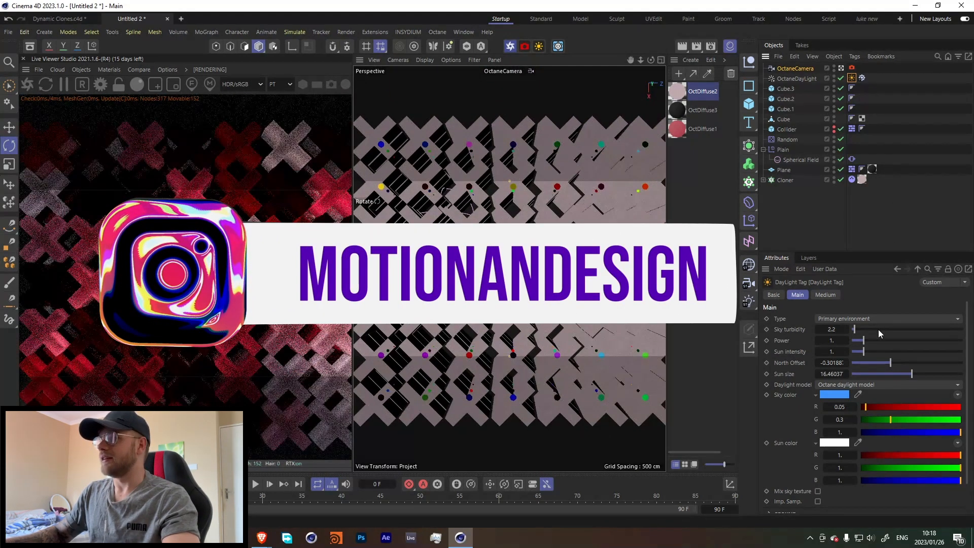
drag(863, 340, 868, 340)
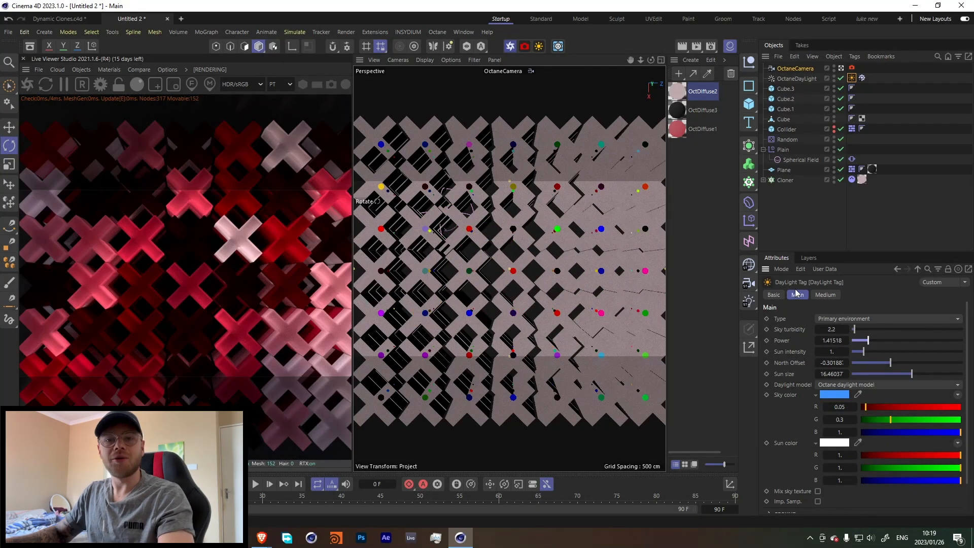